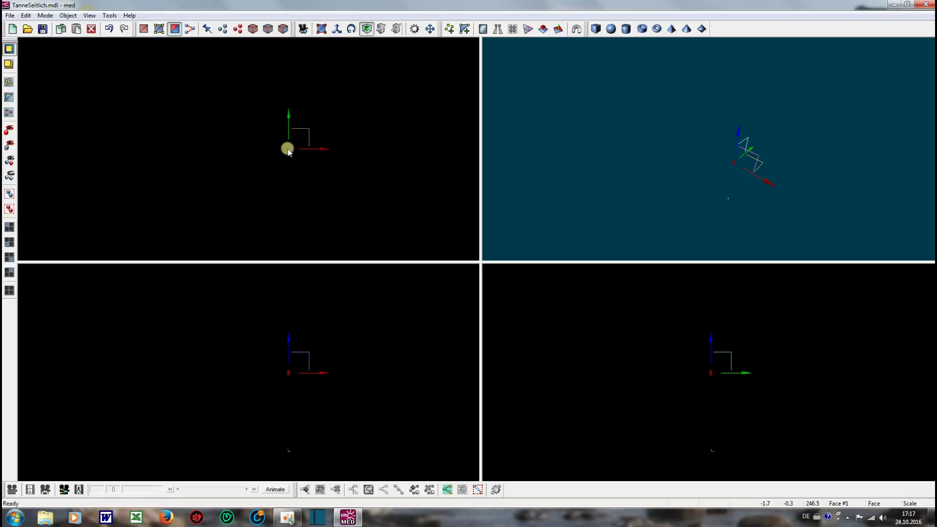
# Scale the cylinder at the origin up into a larger trunk section and clear the selection
pyautogui.click(289, 151)
pyautogui.moveTo(291, 157); pyautogui.dragTo(370, 180)
pyautogui.moveTo(293, 151); pyautogui.dragTo(541, 427)
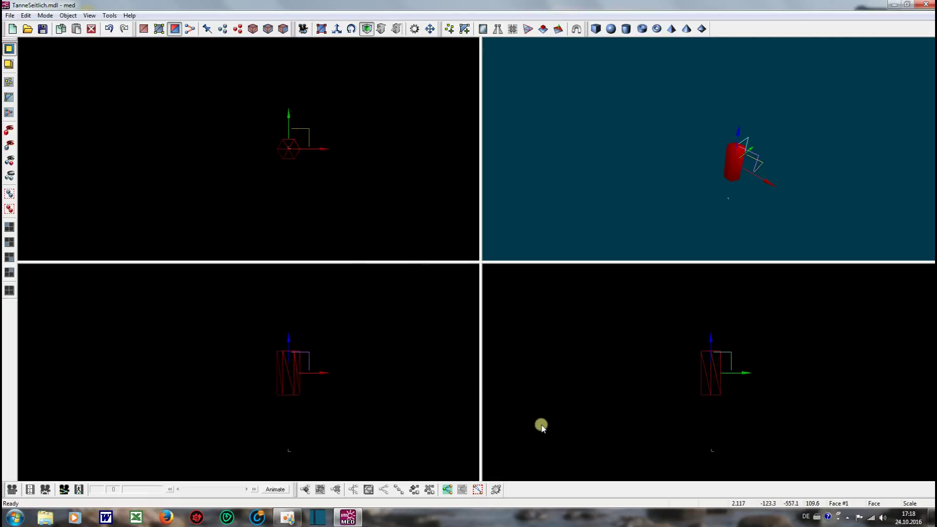
pyautogui.click(407, 117)
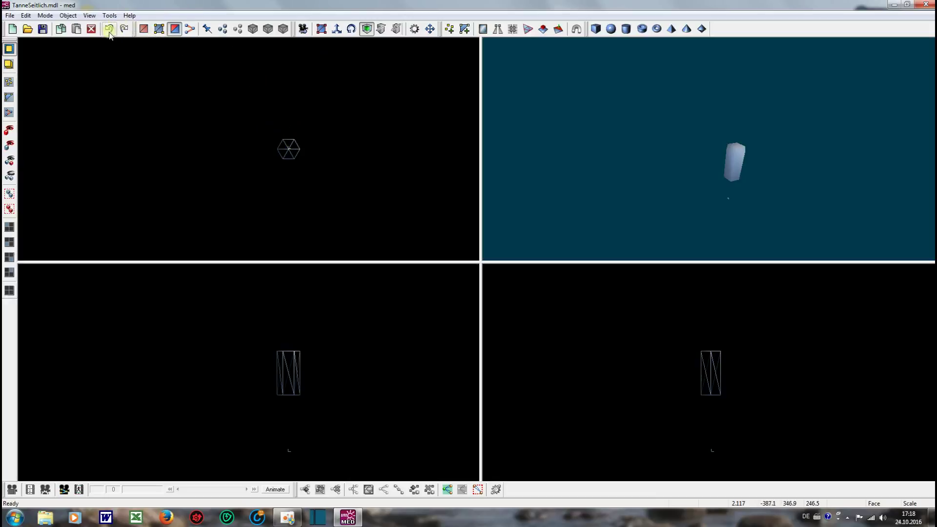
# Rotate the whole cylinder by -30 degrees about its vertical axis and deselect it
pyautogui.moveTo(237, 112); pyautogui.dragTo(291, 188)
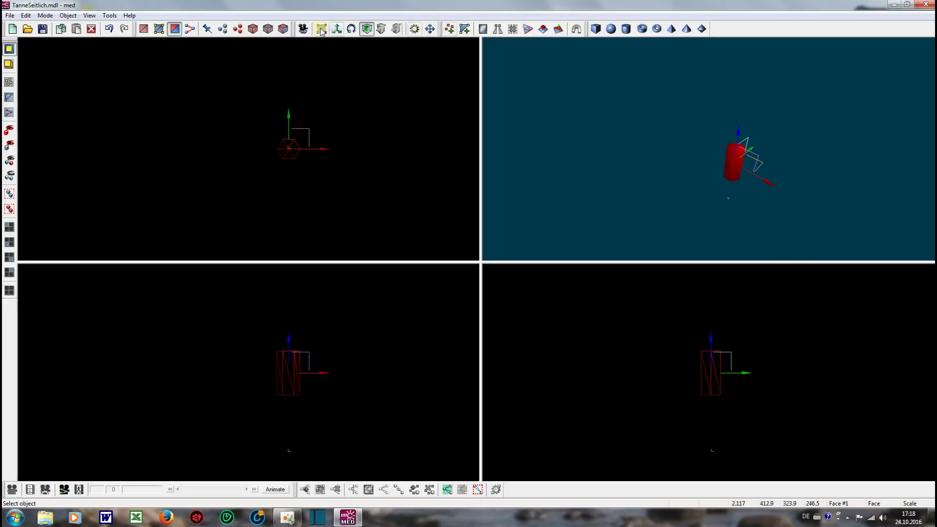
pyautogui.click(351, 29)
pyautogui.moveTo(295, 153)
pyautogui.mouseDown()
pyautogui.moveTo(293, 164)
pyautogui.moveTo(297, 156)
pyautogui.mouseUp()
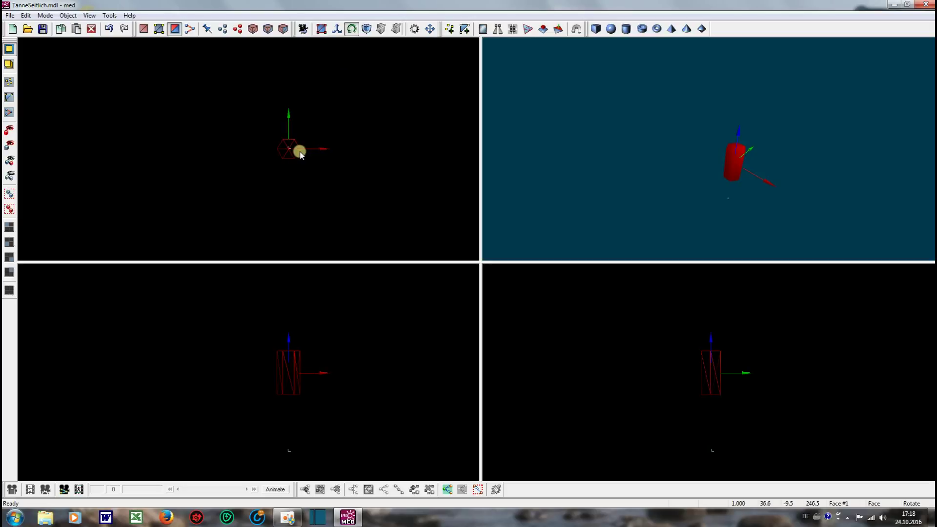
pyautogui.moveTo(299, 154); pyautogui.dragTo(306, 140)
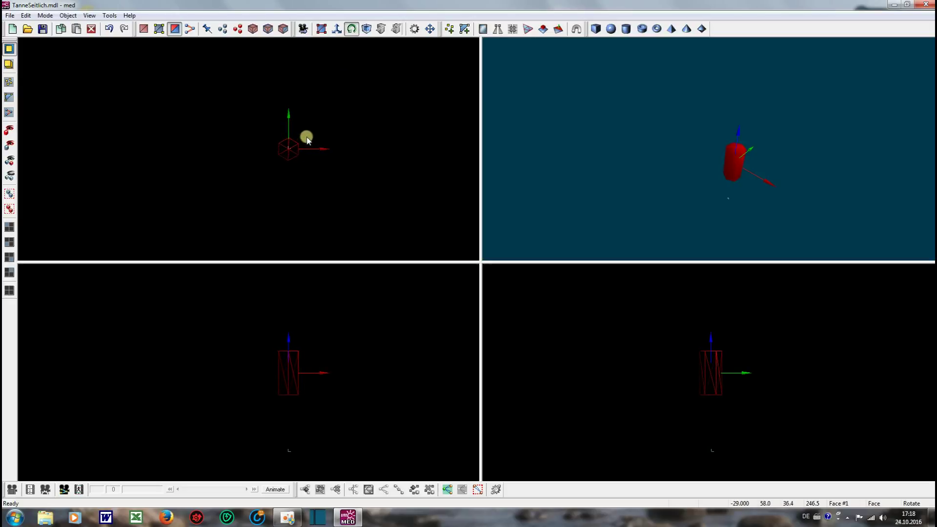
pyautogui.click(271, 191)
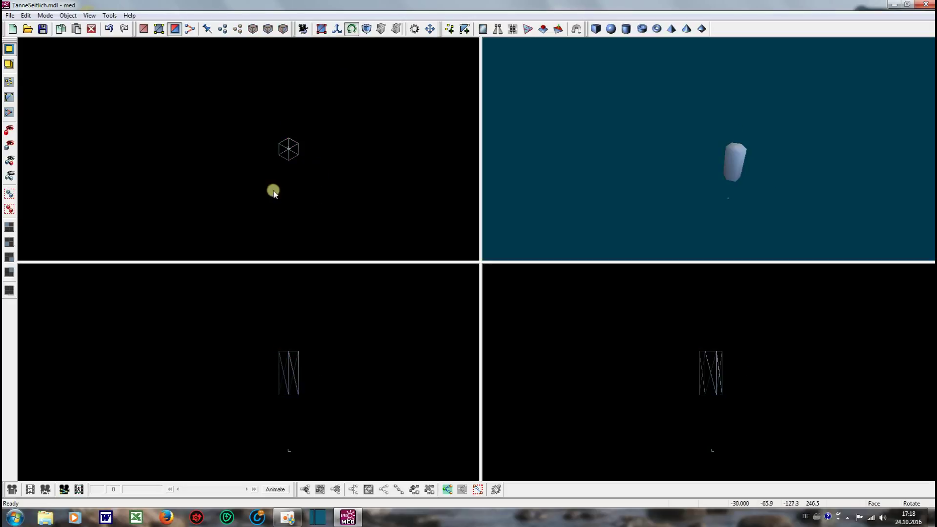
# Delete the cylinder's top and bottom cap faces together with any isolated vertices
pyautogui.moveTo(249, 184); pyautogui.dragTo(345, 155)
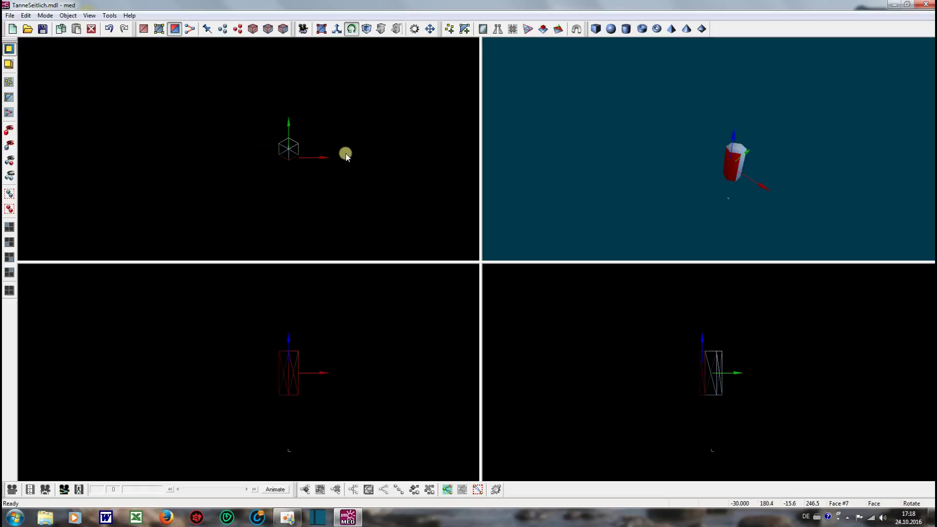
pyautogui.click(259, 269)
pyautogui.moveTo(229, 309); pyautogui.dragTo(428, 392)
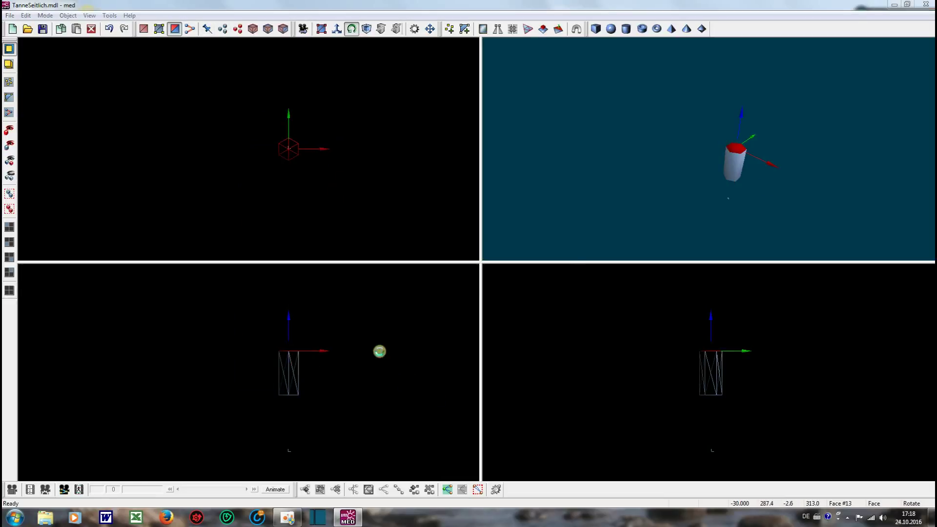
pyautogui.press('Delete')
pyautogui.press('Return')
pyautogui.moveTo(265, 418); pyautogui.dragTo(332, 387)
pyautogui.press('Delete')
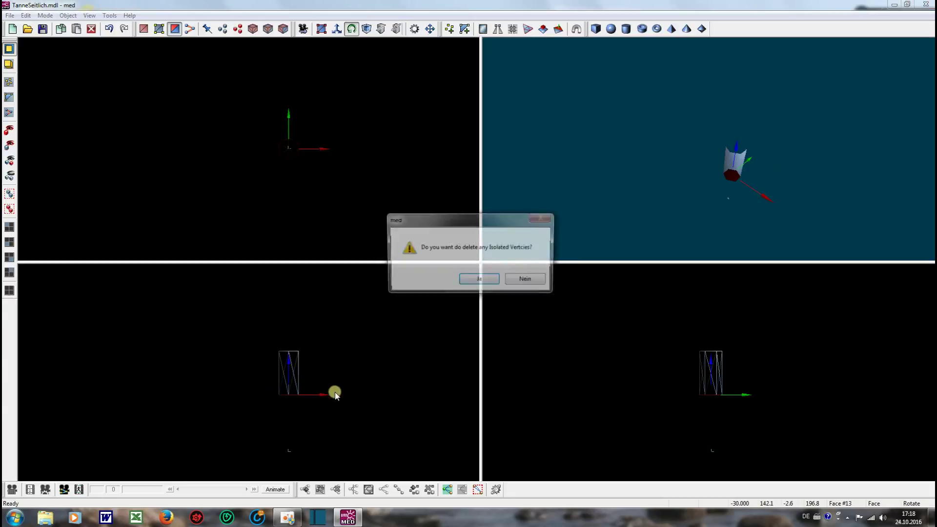
pyautogui.press('Return')
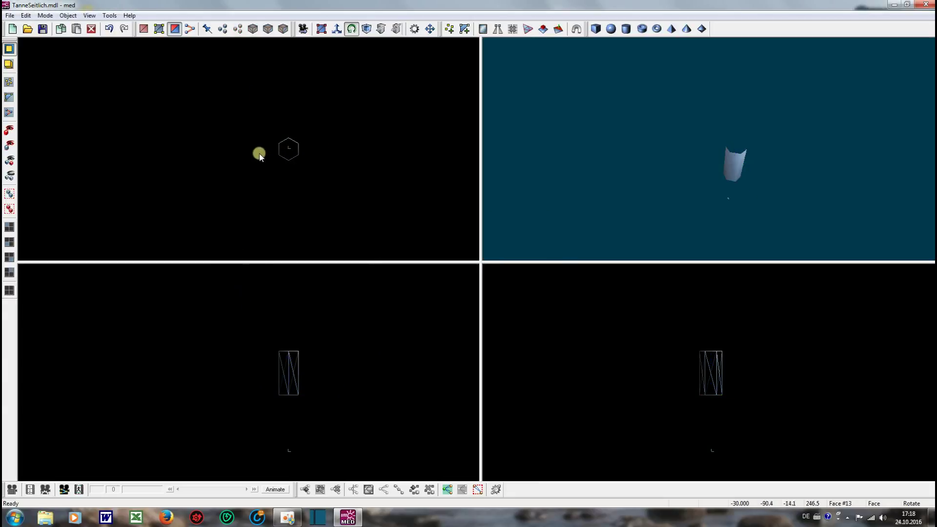
# Create a Front 6-sided mapping with tolerance 90.0 for the cylinder's front faces and open the Skin Editor
pyautogui.moveTo(258, 151); pyautogui.dragTo(361, 203)
pyautogui.click(91, 15)
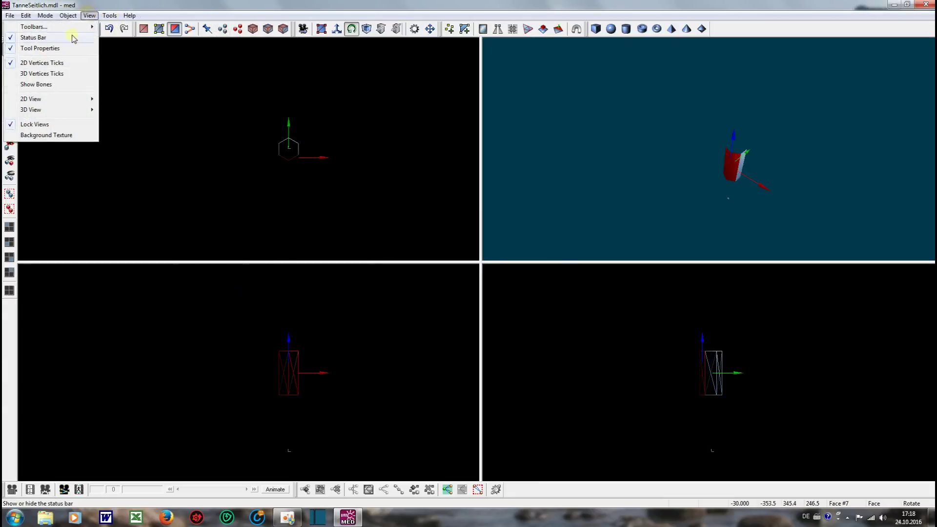
pyautogui.moveTo(68, 15)
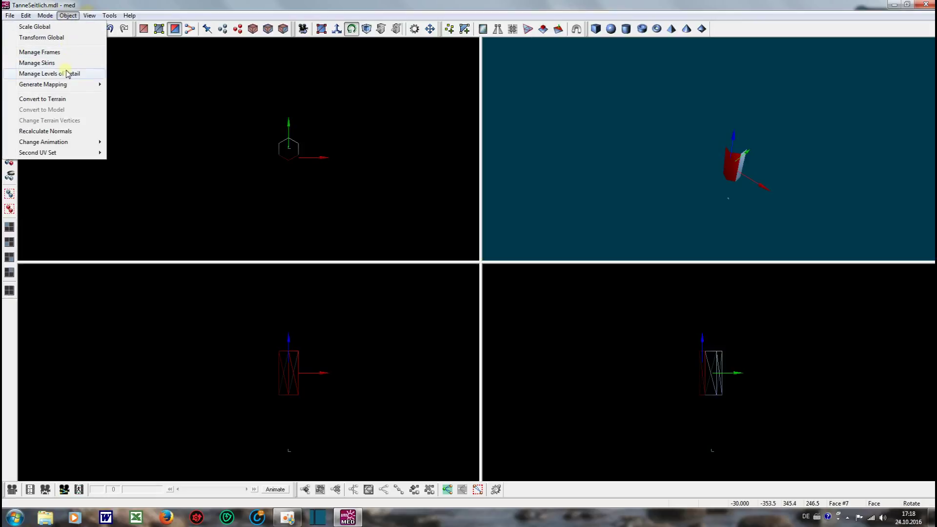
pyautogui.moveTo(63, 88)
pyautogui.click(131, 95)
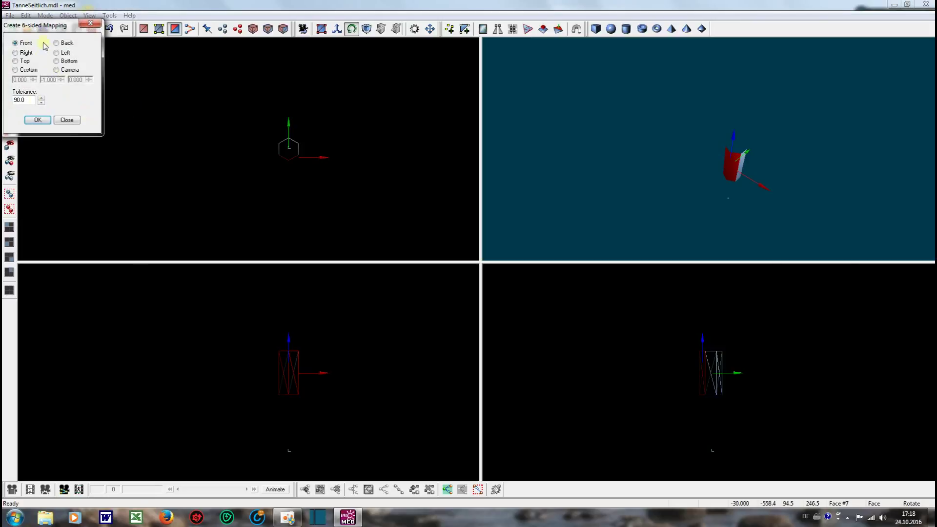
pyautogui.moveTo(45, 29); pyautogui.dragTo(156, 22)
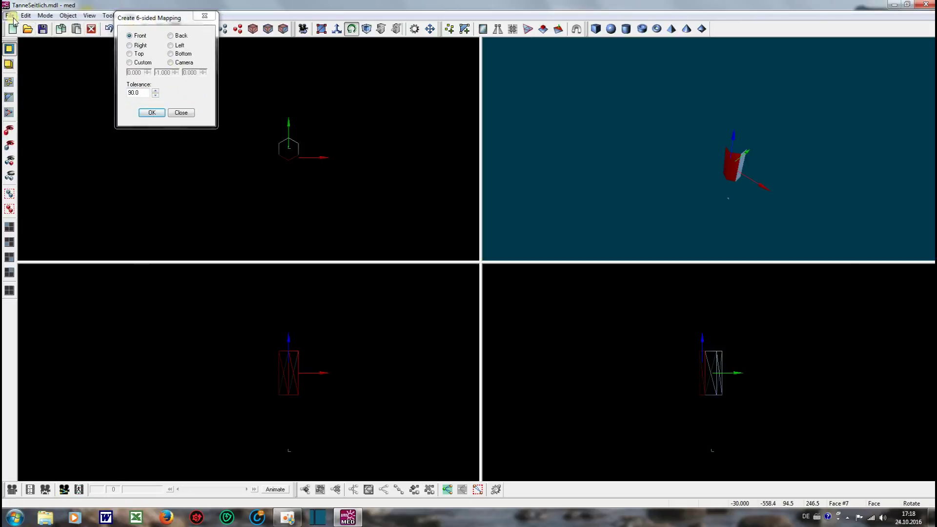
pyautogui.click(10, 15)
pyautogui.click(53, 128)
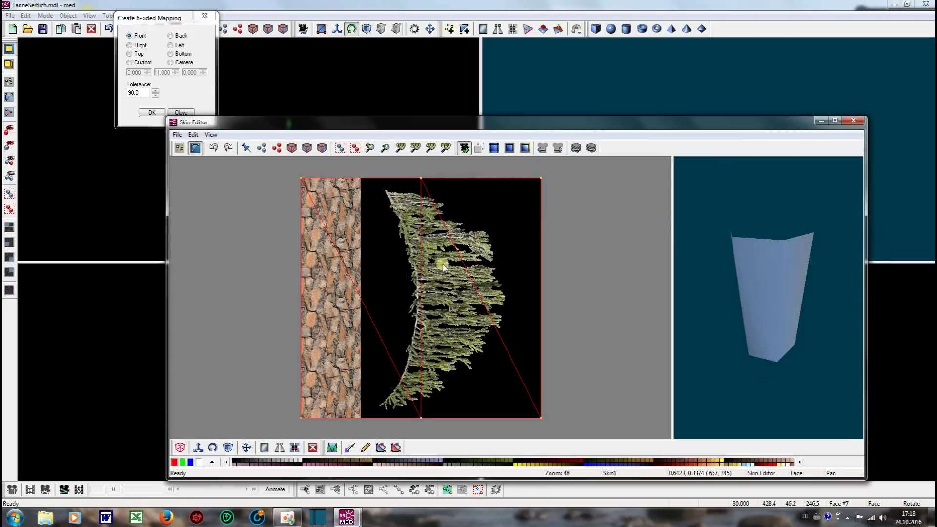
# Try to scale the front faces' mapping to fit the bark texture, and close the Skin Editor
pyautogui.click(227, 447)
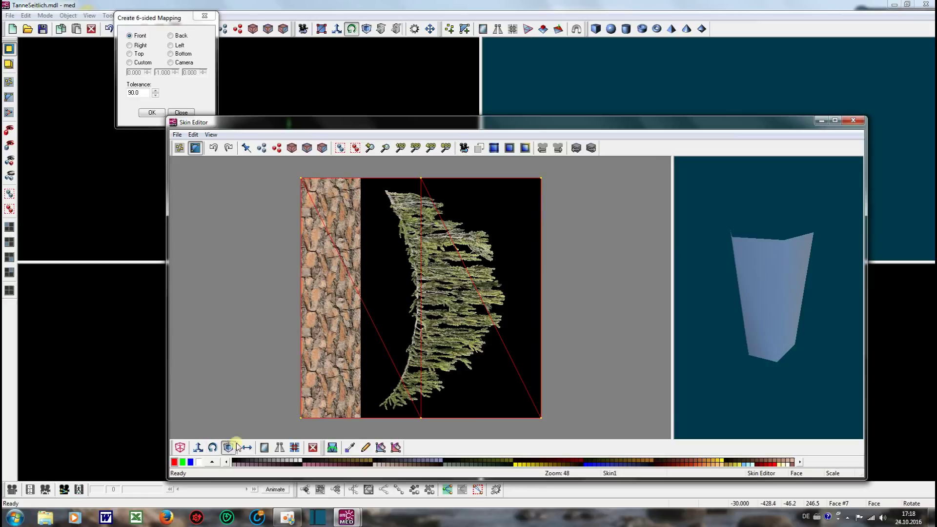
pyautogui.moveTo(488, 344); pyautogui.dragTo(501, 308)
pyautogui.hotkey('ctrl', 'z')
pyautogui.moveTo(591, 362); pyautogui.dragTo(608, 431)
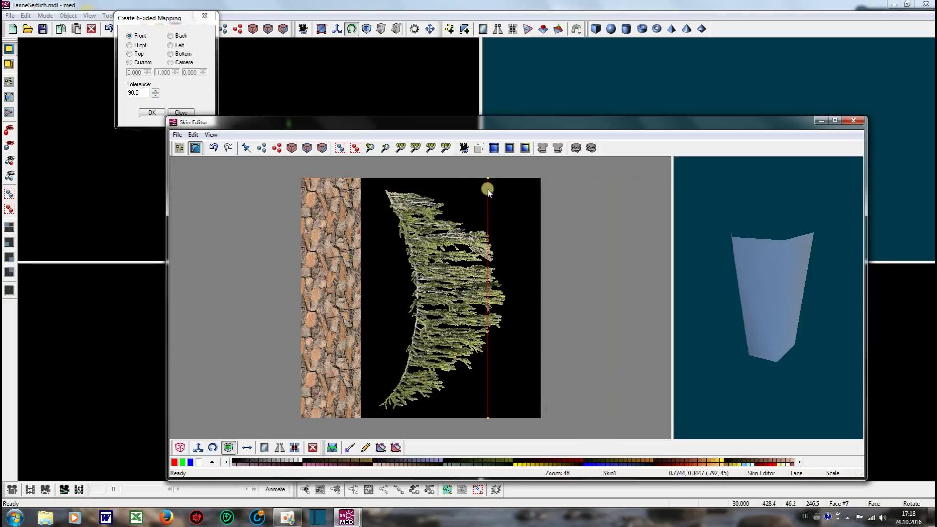
pyautogui.moveTo(431, 354); pyautogui.dragTo(599, 312)
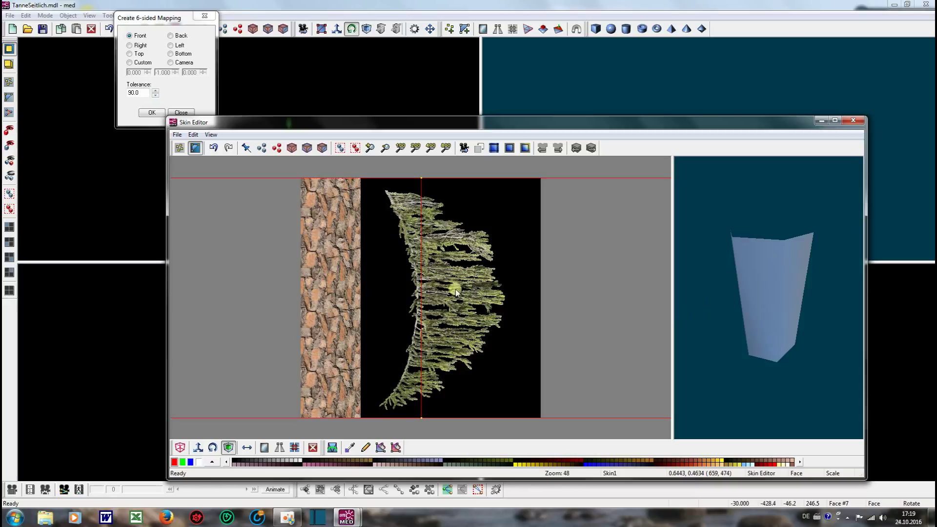
pyautogui.click(226, 447)
pyautogui.moveTo(449, 231); pyautogui.dragTo(783, 161)
pyautogui.click(853, 120)
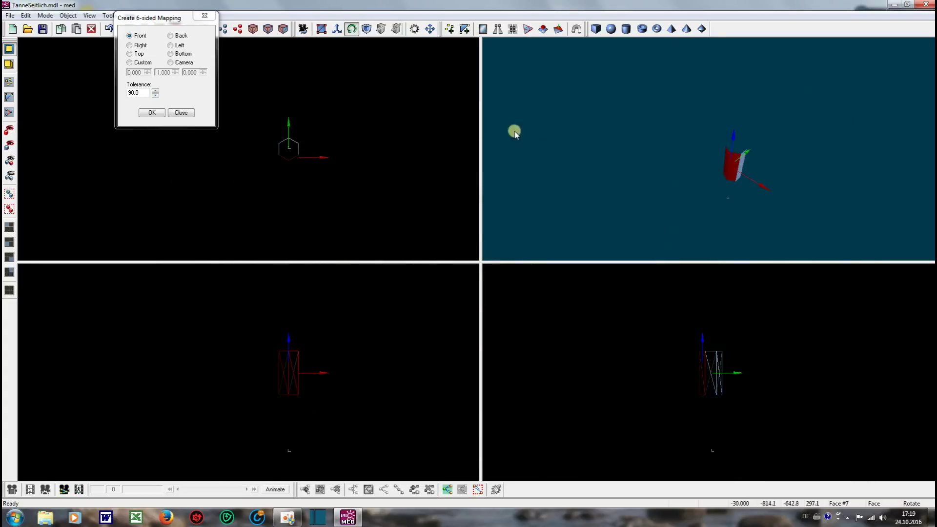
# Reselect only the cylinder's front side faces, map them from the Front again, and reopen the Skin Editor
pyautogui.moveTo(237, 183); pyautogui.dragTo(356, 153)
pyautogui.click(133, 37)
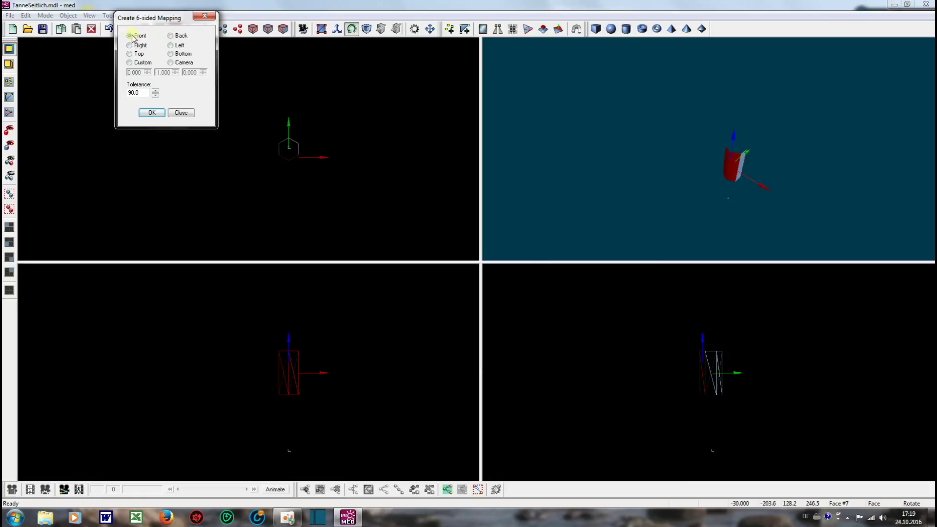
pyautogui.click(9, 16)
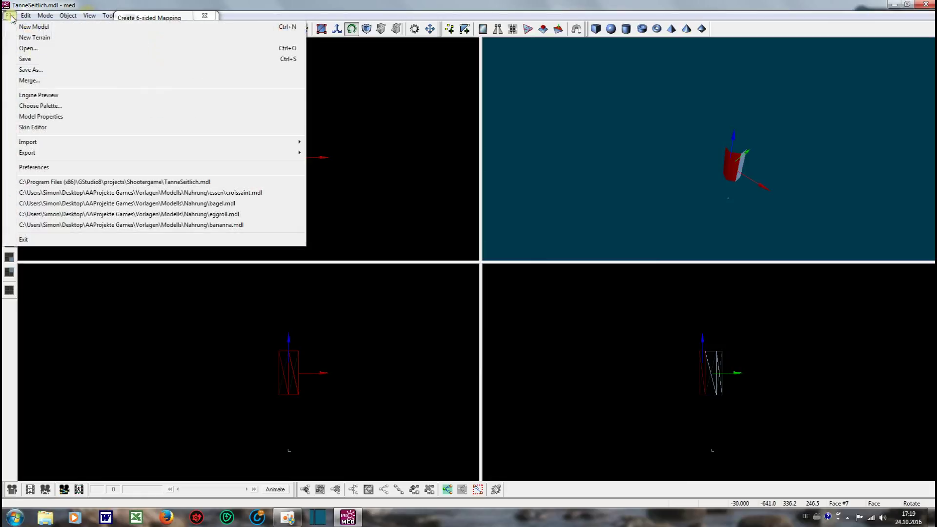
pyautogui.click(55, 128)
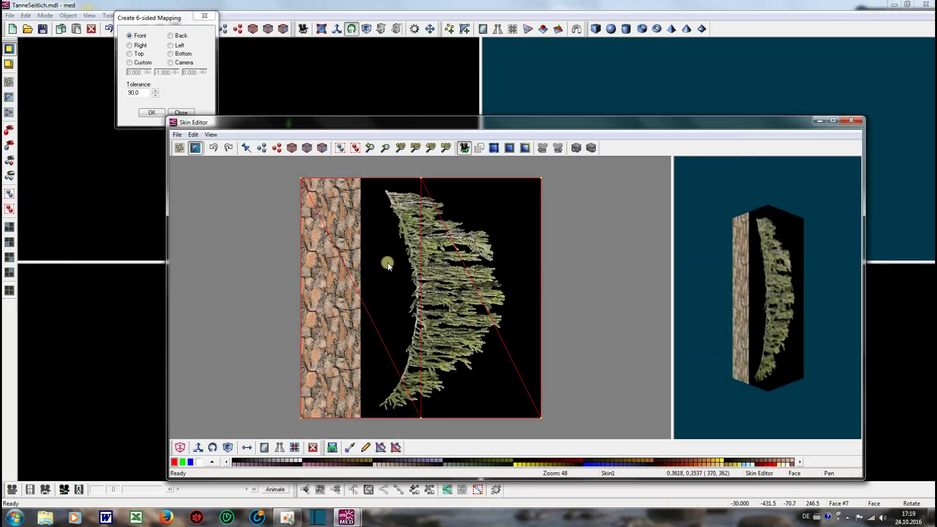
# Try to scale the reselected faces' mapping down over the skin image
pyautogui.click(227, 447)
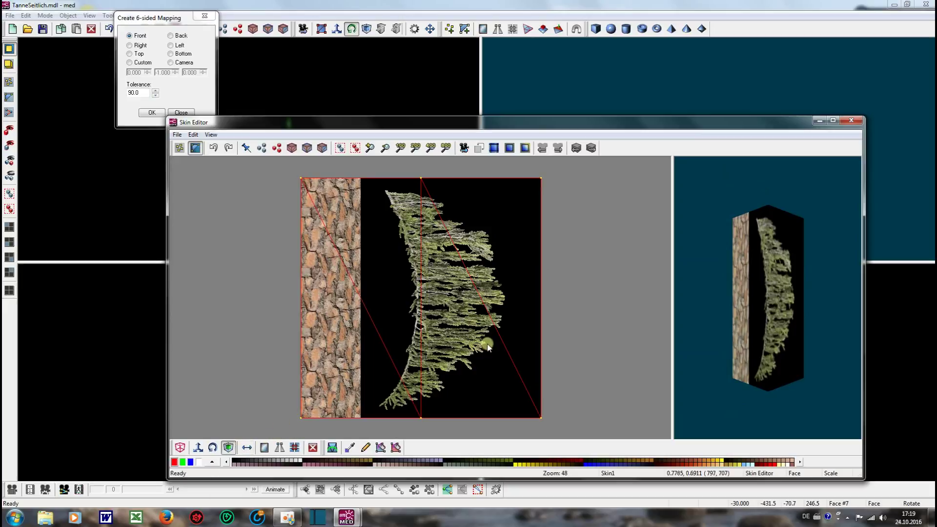
pyautogui.moveTo(493, 341); pyautogui.dragTo(516, 360)
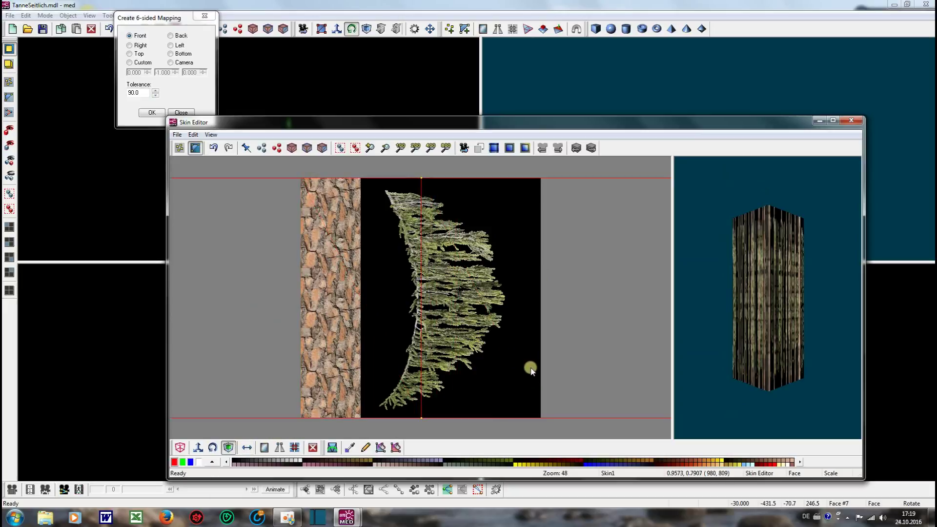
pyautogui.moveTo(482, 309); pyautogui.dragTo(391, 296, button='right')
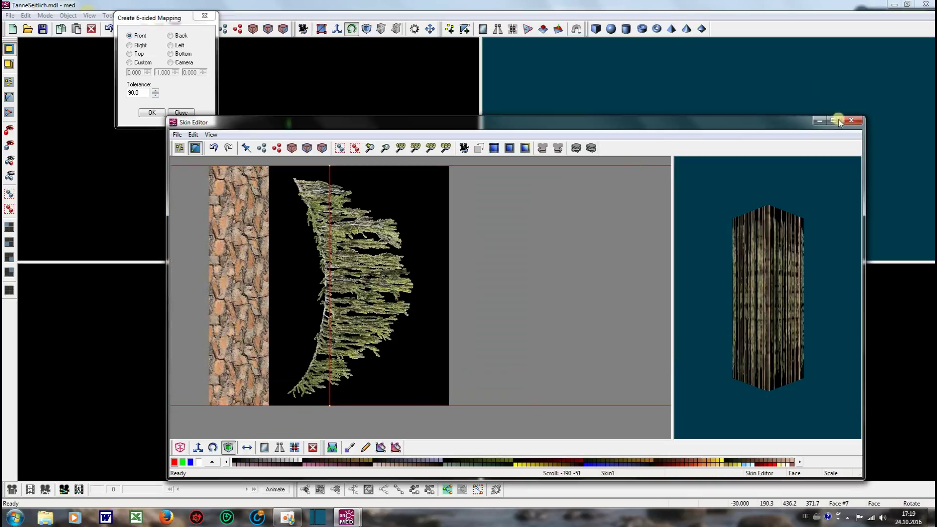
# Regenerate the Front mapping with tolerance 90.0 for the selected faces and return to the Skin Editor
pyautogui.click(151, 114)
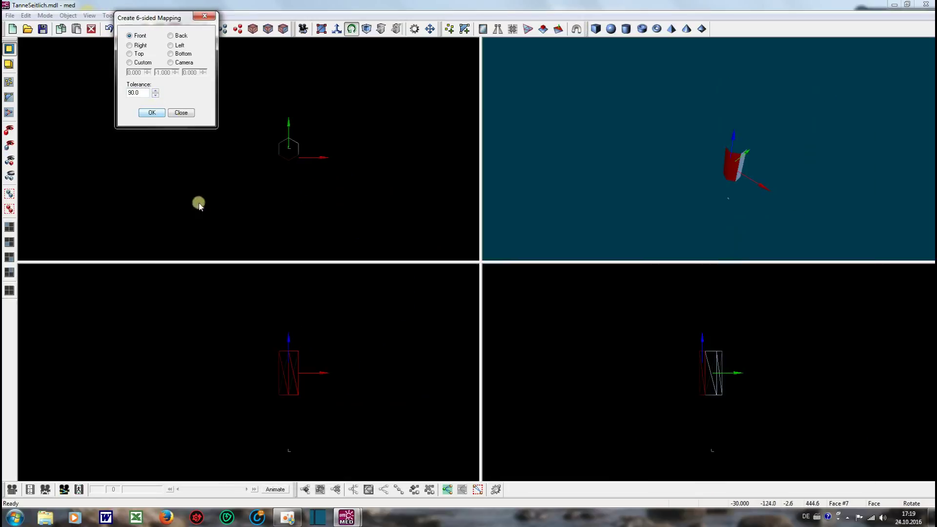
pyautogui.moveTo(346, 516)
pyautogui.click(390, 472)
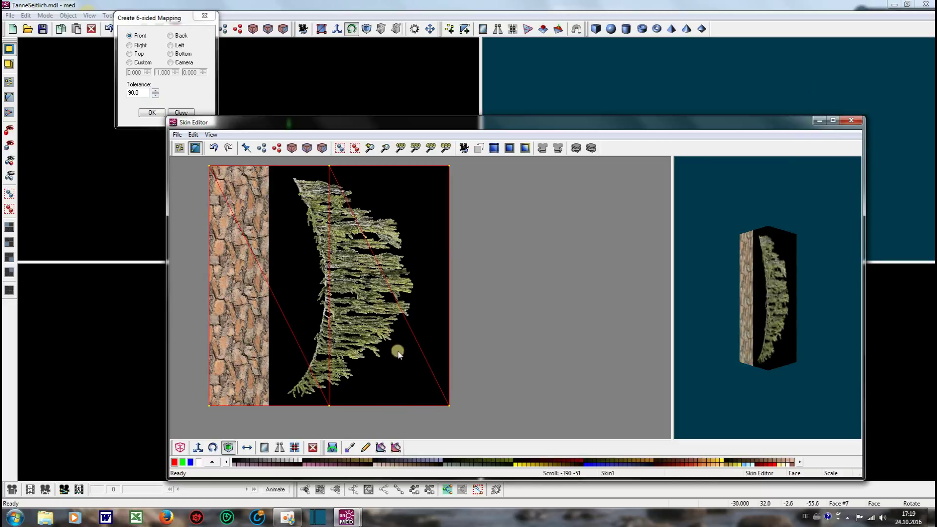
# Move the mapped face over the branch texture sideways so its edge shared with the neighbouring face lies on the bark strip
pyautogui.click(198, 448)
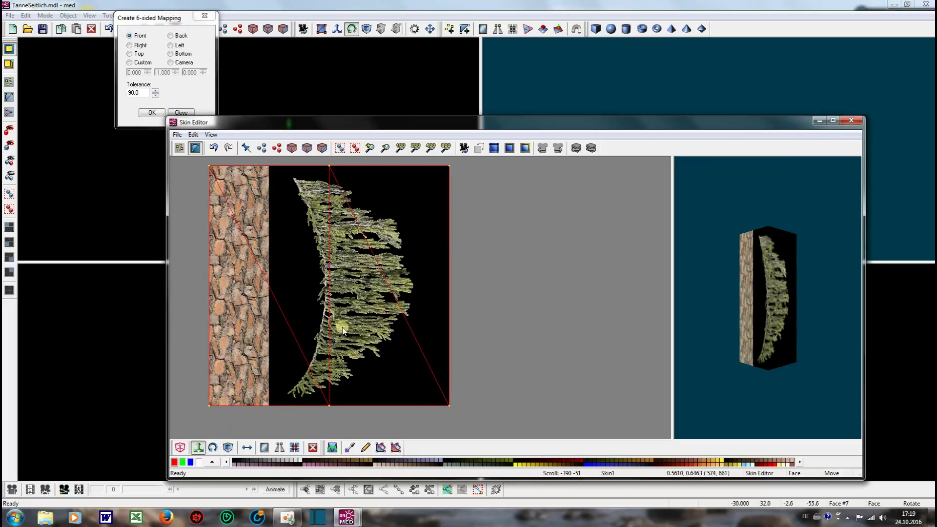
pyautogui.moveTo(343, 331); pyautogui.dragTo(356, 311)
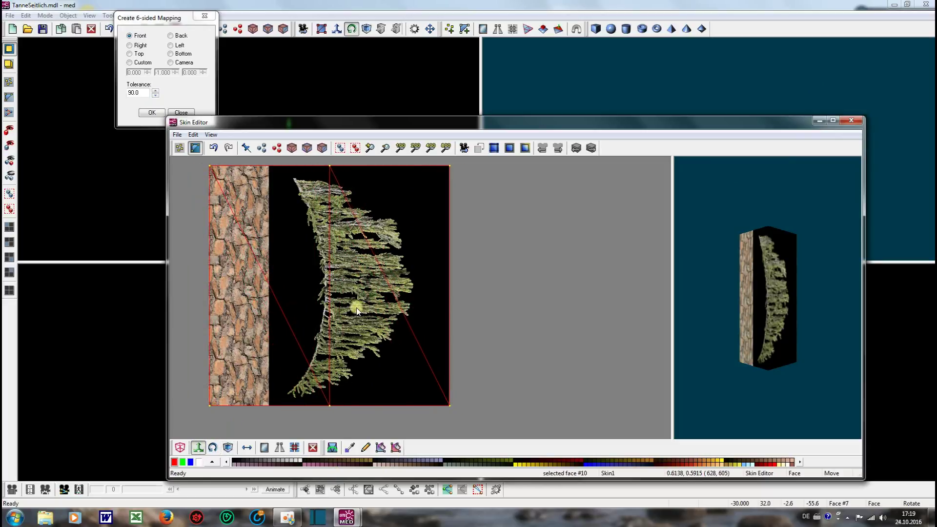
pyautogui.click(519, 177)
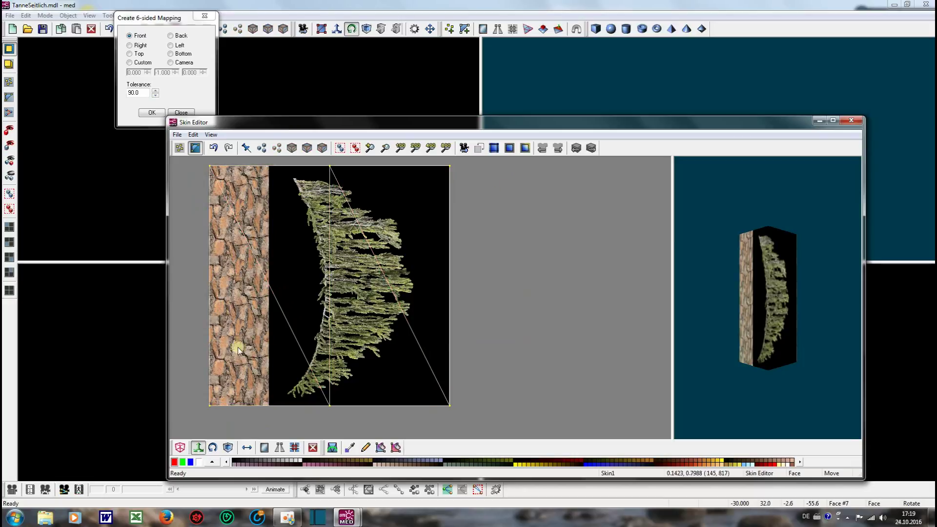
pyautogui.click(429, 302)
pyautogui.moveTo(428, 303); pyautogui.dragTo(334, 300)
pyautogui.click(435, 170)
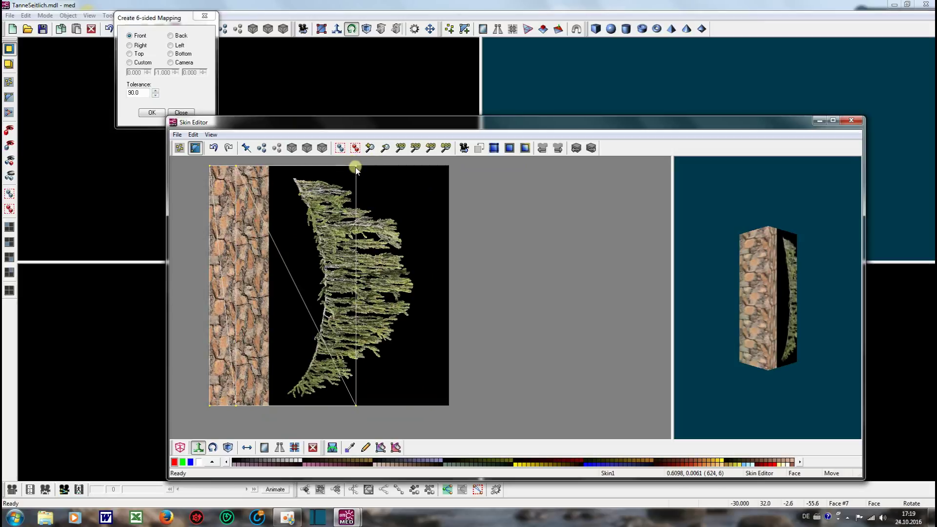
# Move the mapping's outer edge vertices to the bark strip's inner border, and return to the model window
pyautogui.click(180, 147)
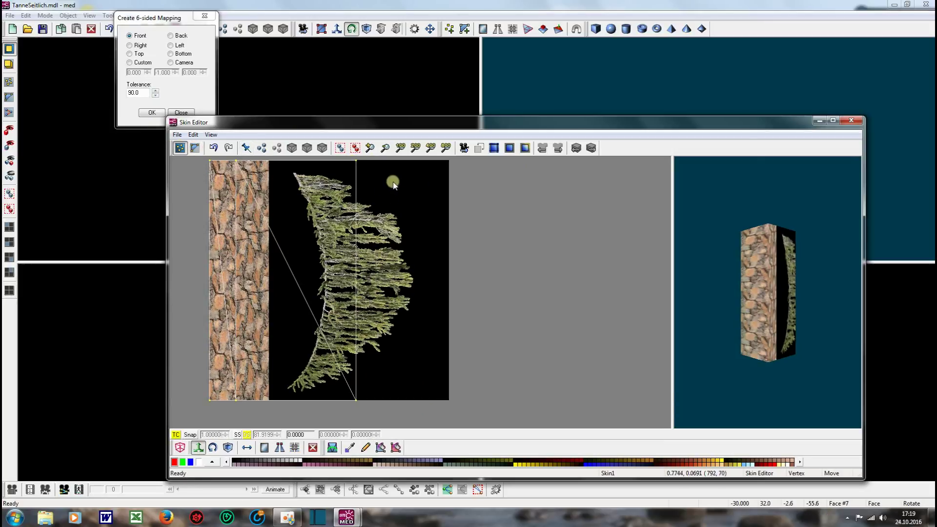
pyautogui.click(355, 400)
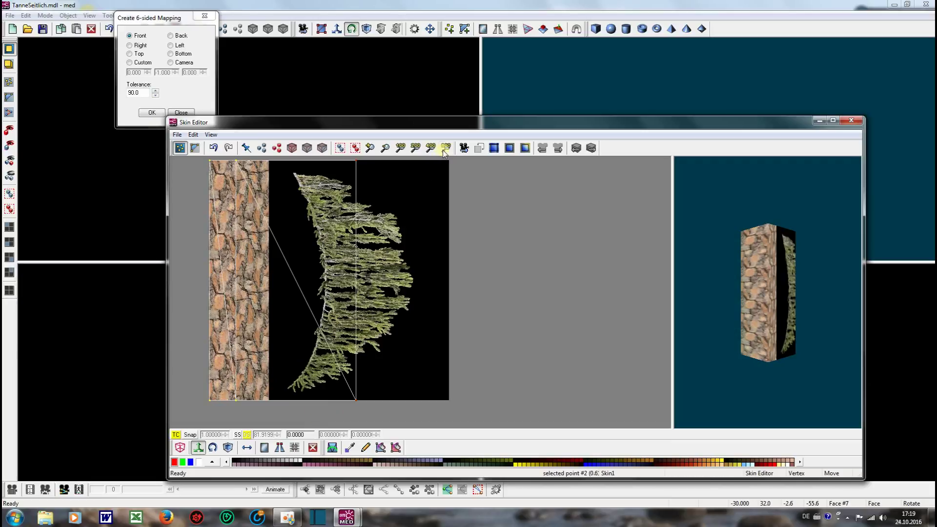
pyautogui.moveTo(356, 162); pyautogui.dragTo(269, 161)
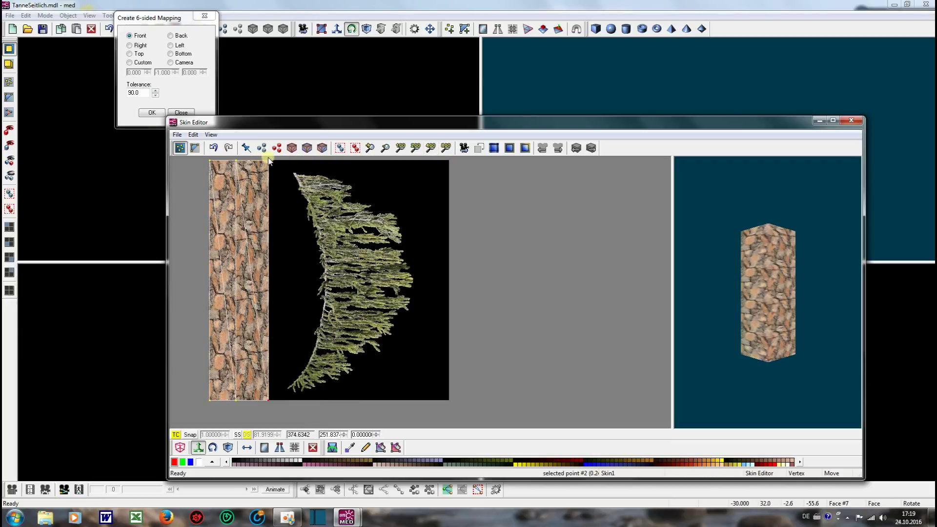
pyautogui.click(586, 4)
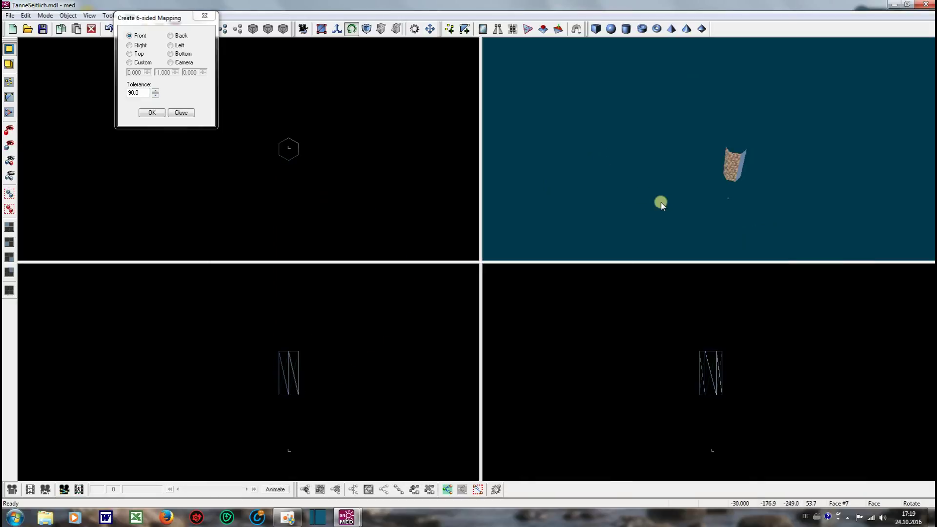
# Rotate the whole trunk by 119 degrees around its vertical axis so its unmapped faces point to the front
pyautogui.moveTo(680, 214); pyautogui.dragTo(648, 226, button='right')
pyautogui.moveTo(677, 225); pyautogui.dragTo(737, 188)
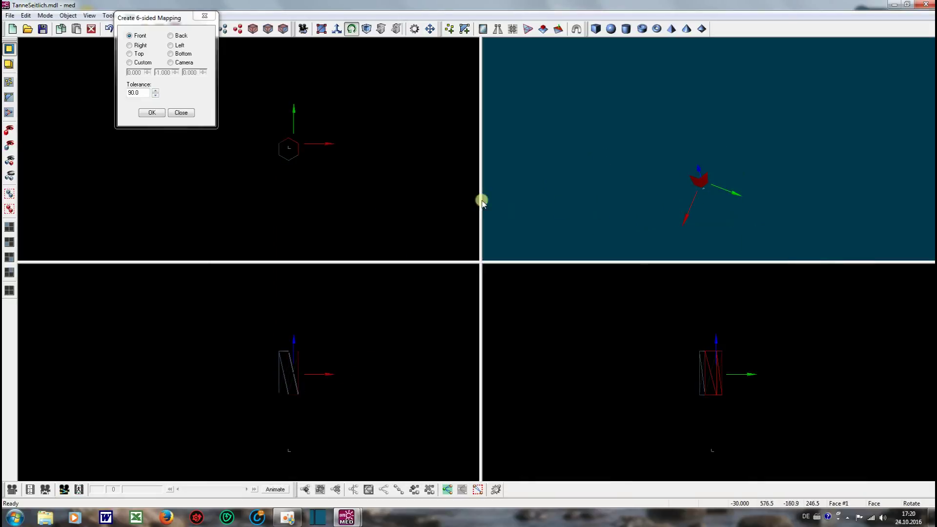
pyautogui.click(335, 183)
pyautogui.moveTo(263, 104); pyautogui.dragTo(382, 254)
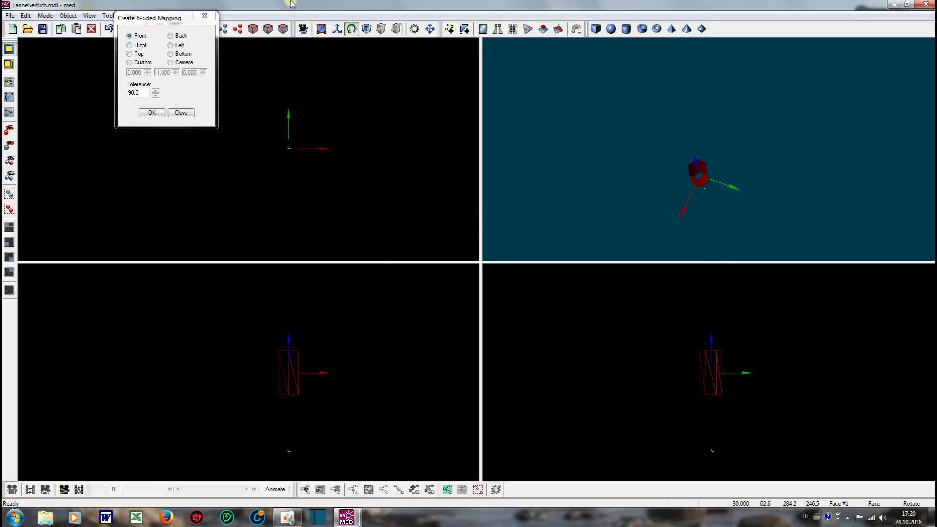
pyautogui.click(351, 30)
pyautogui.click(290, 152)
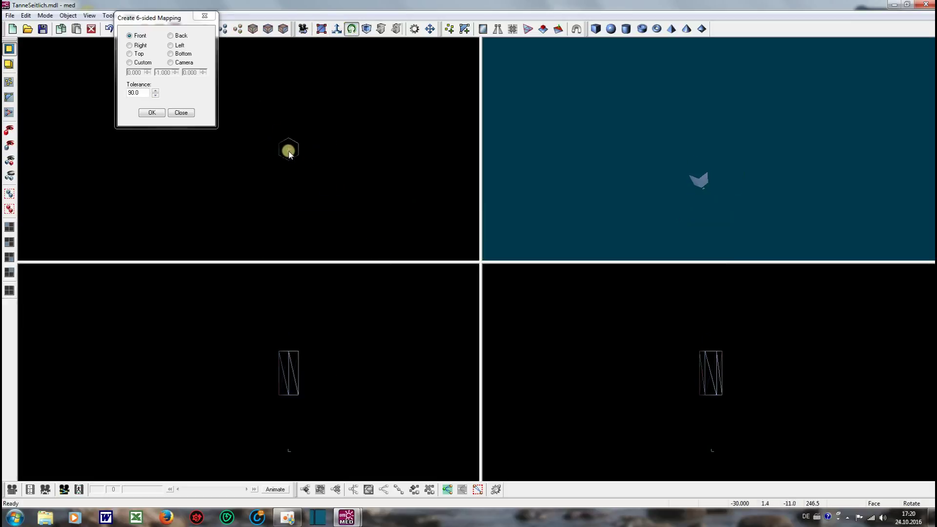
pyautogui.click(289, 156)
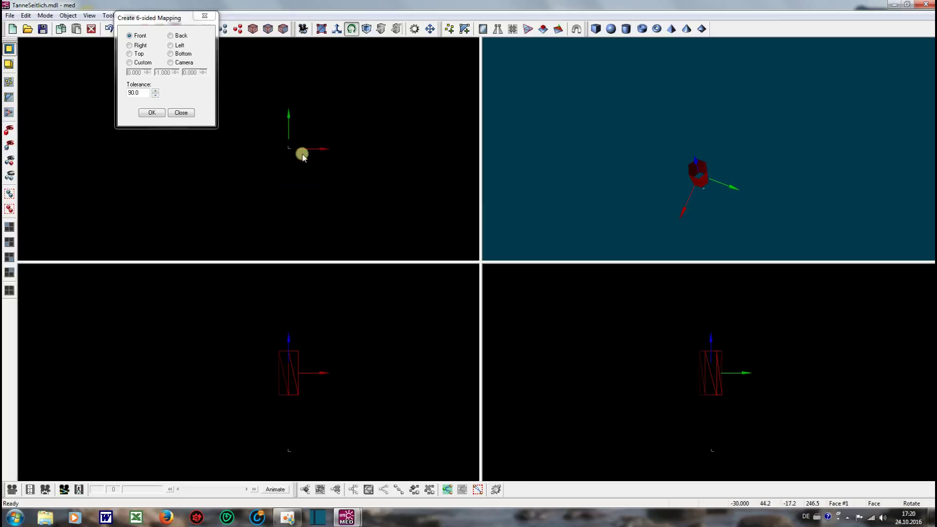
pyautogui.moveTo(289, 336); pyautogui.dragTo(288, 396)
pyautogui.click(336, 214)
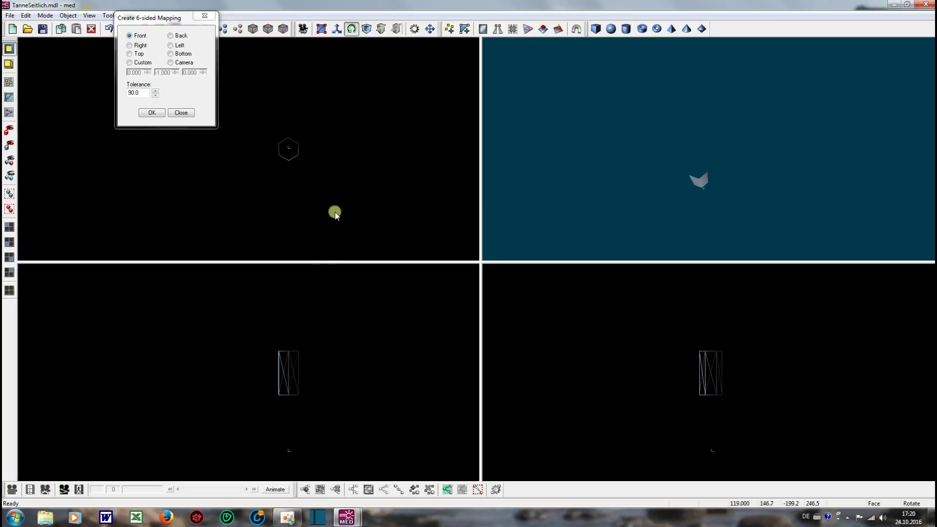
# Create the Front mapping with tolerance 90.0 for the newly turned front faces and show it in the Skin Editor
pyautogui.moveTo(268, 185); pyautogui.dragTo(326, 154)
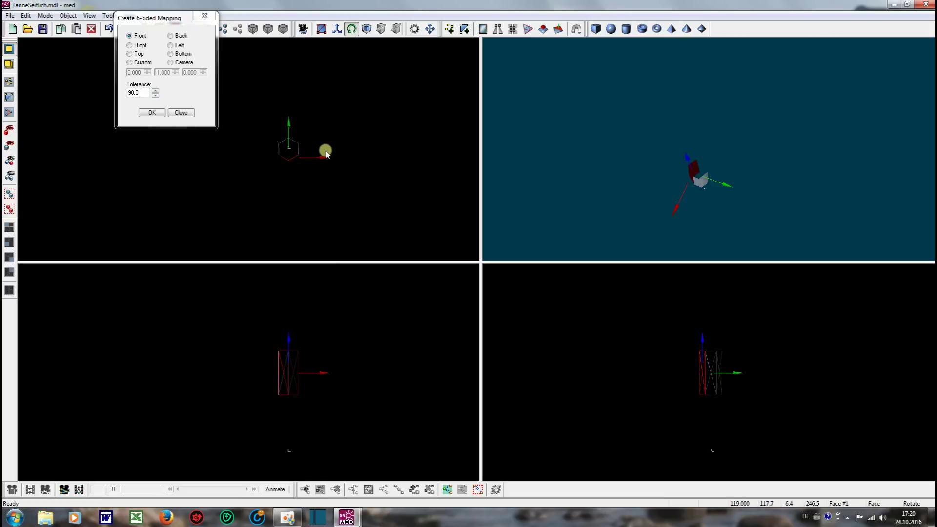
pyautogui.click(384, 177)
pyautogui.moveTo(653, 188); pyautogui.dragTo(711, 186, button='right')
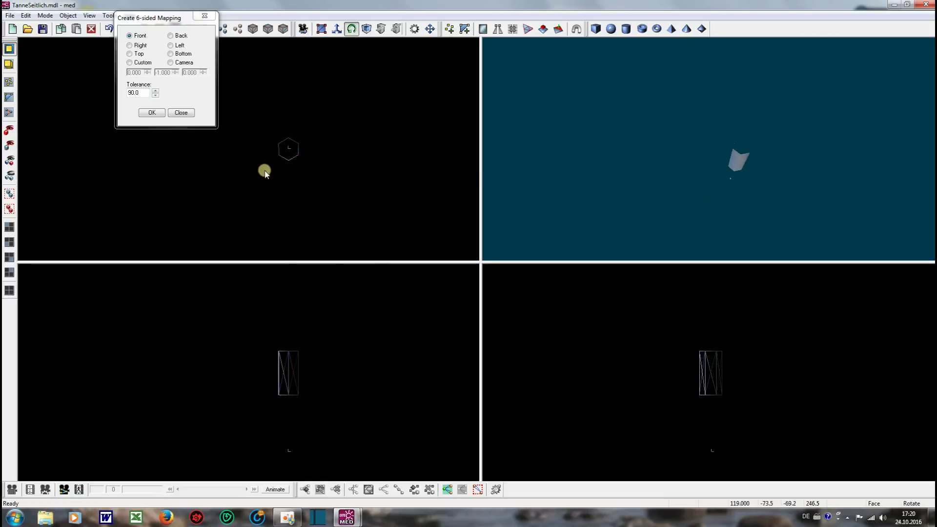
pyautogui.moveTo(264, 170); pyautogui.dragTo(314, 157)
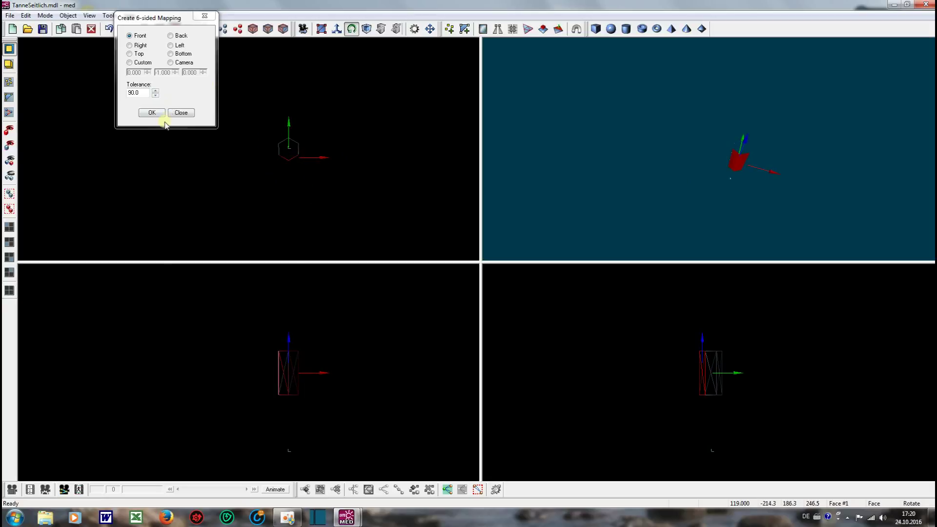
pyautogui.click(153, 113)
pyautogui.moveTo(347, 516)
pyautogui.click(384, 471)
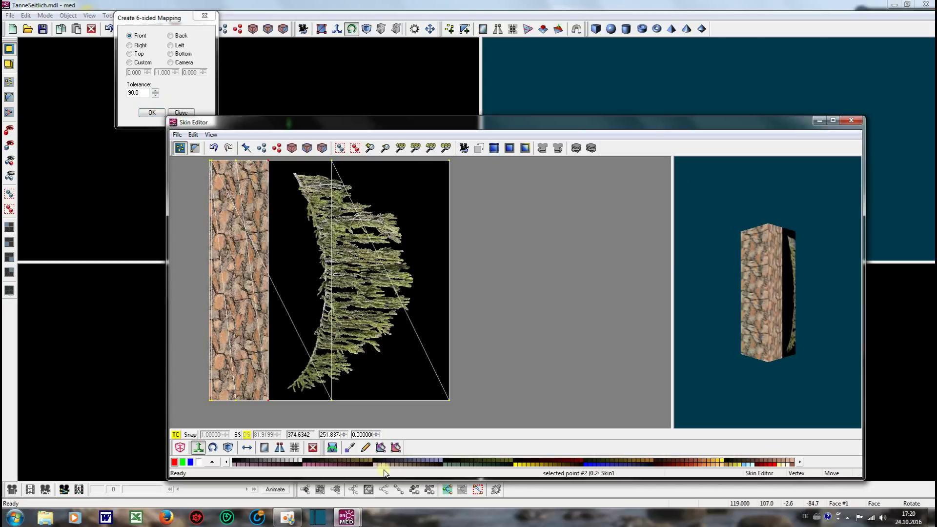
# Move the new mapping's middle and outer edge vertices from the branch texture onto the bark strip, and return to the model window
pyautogui.click(526, 165)
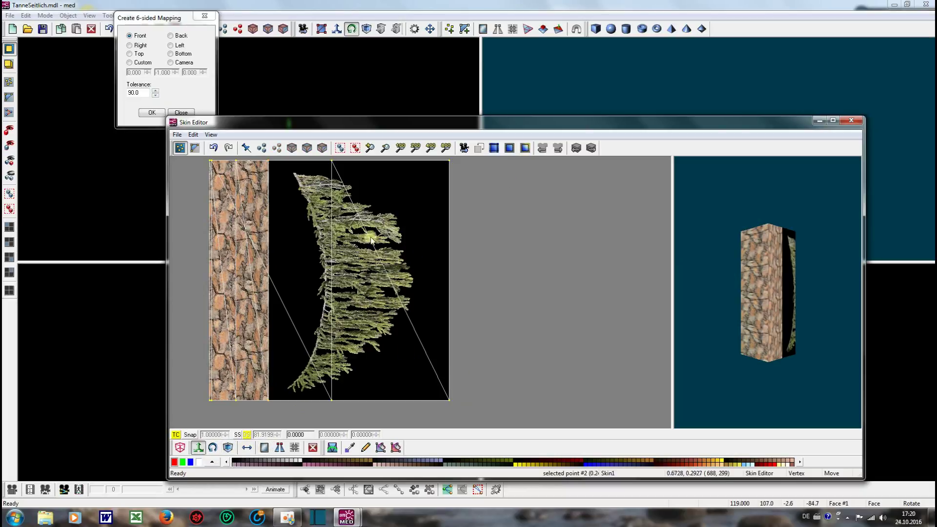
pyautogui.moveTo(323, 157); pyautogui.dragTo(325, 158)
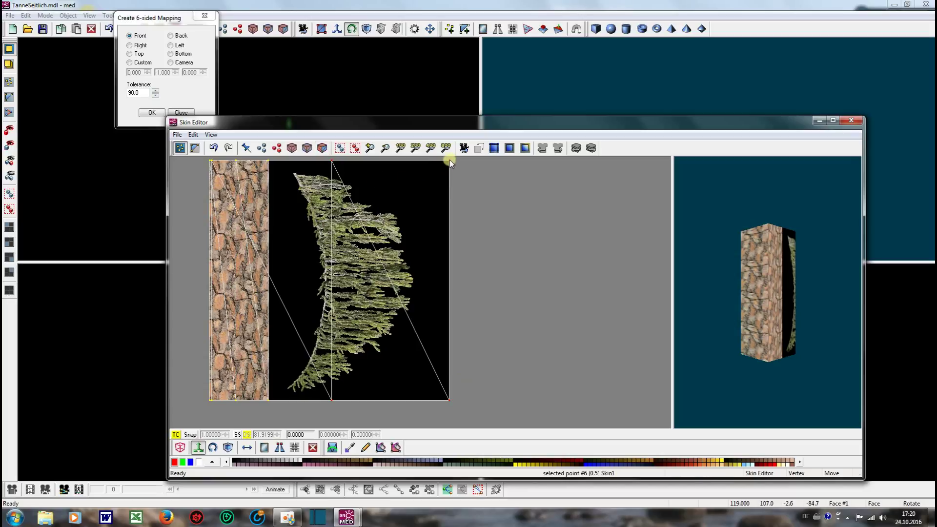
pyautogui.moveTo(449, 160); pyautogui.dragTo(362, 166)
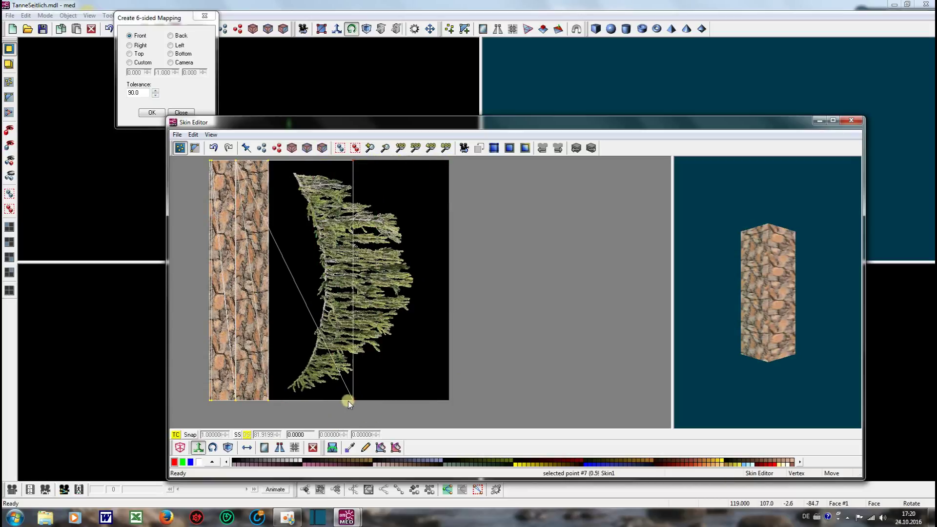
pyautogui.moveTo(354, 402); pyautogui.dragTo(267, 402)
pyautogui.click(552, 4)
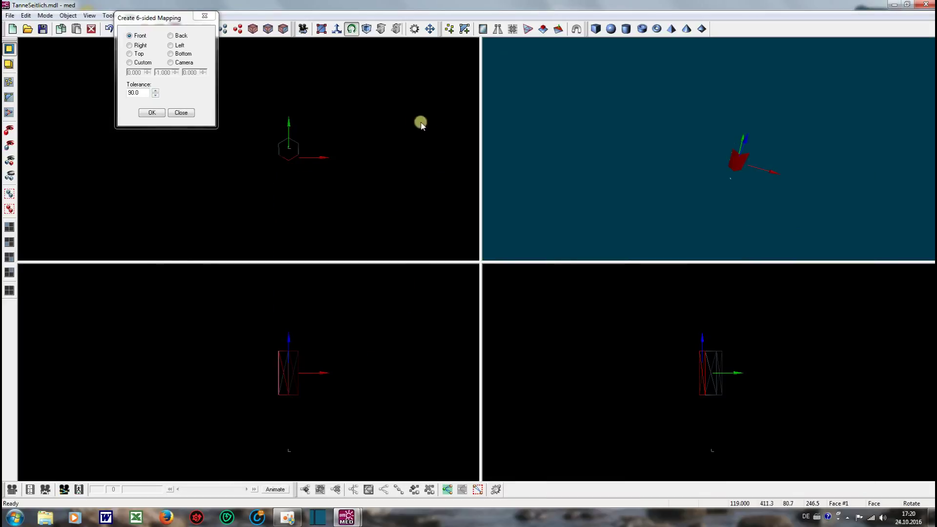
# Rotate the whole trunk around its vertical axis by 112 degrees and a further 6 degrees, and select its front faces
pyautogui.click(398, 120)
pyautogui.moveTo(267, 116); pyautogui.dragTo(333, 208)
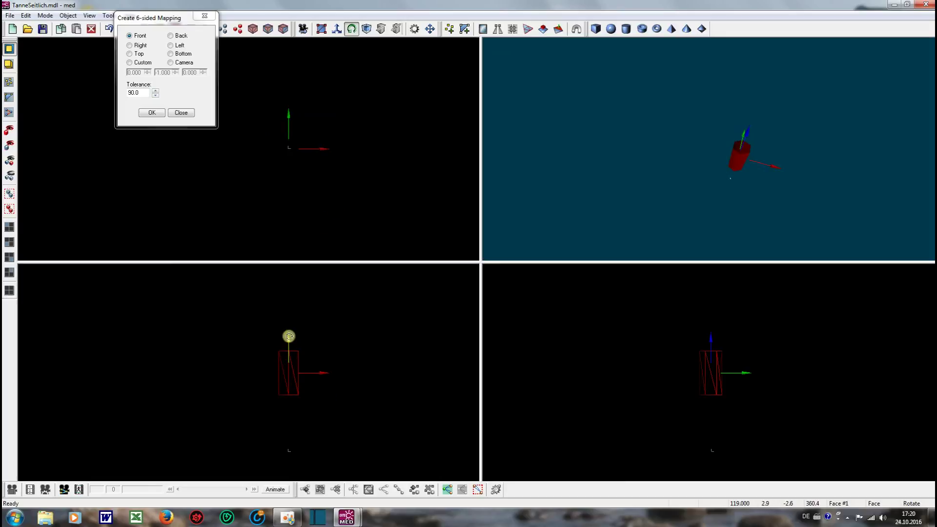
pyautogui.moveTo(288, 339)
pyautogui.mouseDown()
pyautogui.moveTo(289, 392)
pyautogui.moveTo(366, 284)
pyautogui.mouseUp()
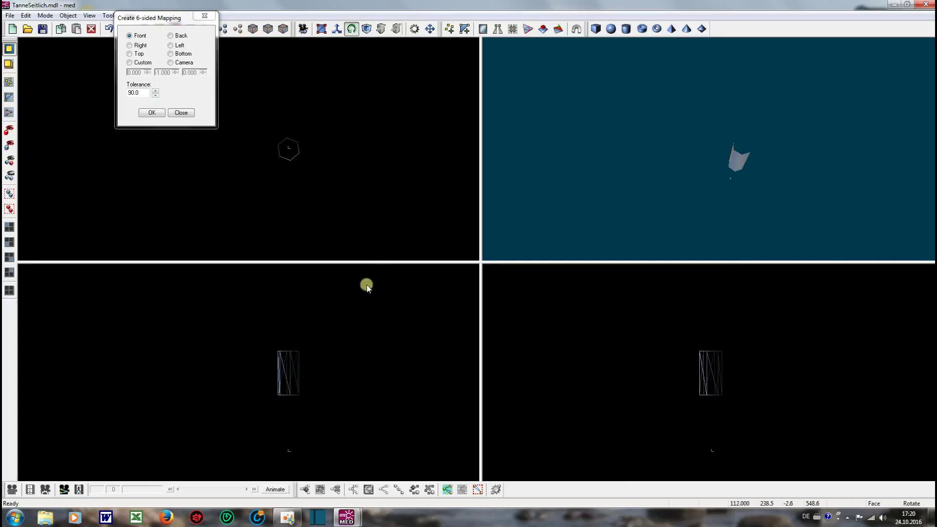
pyautogui.moveTo(217, 319); pyautogui.dragTo(340, 419)
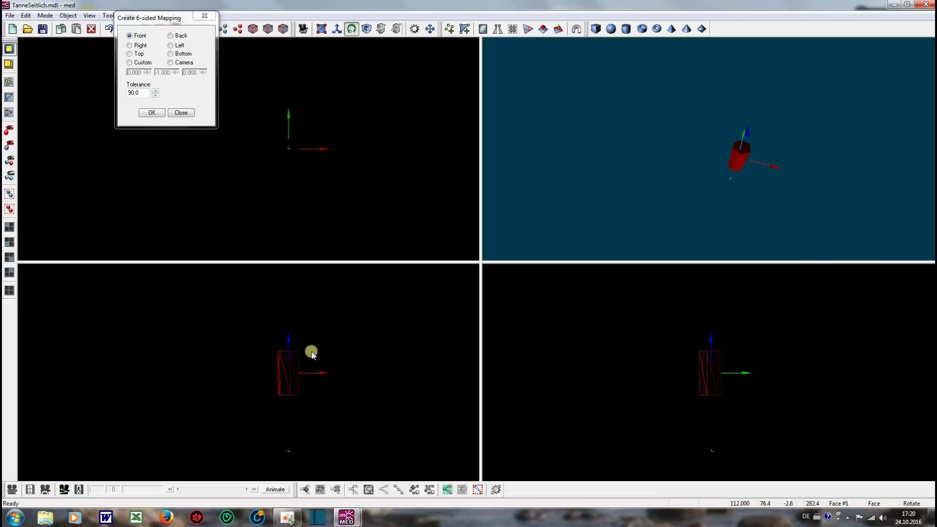
pyautogui.moveTo(288, 337); pyautogui.dragTo(329, 155)
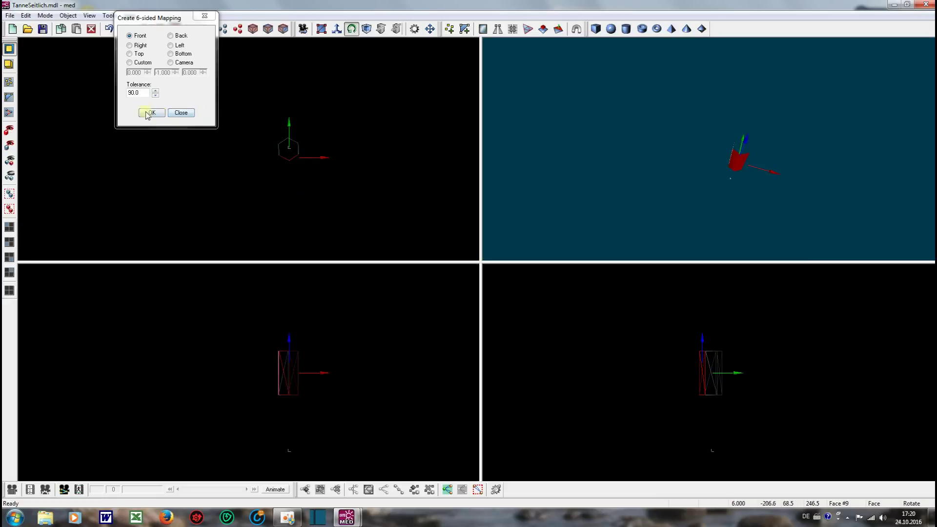
# Generate the Front mapping with tolerance 90.0 for the remaining selected trunk faces and bring up the Skin Editor
pyautogui.click(148, 113)
pyautogui.moveTo(344, 513)
pyautogui.click(385, 464)
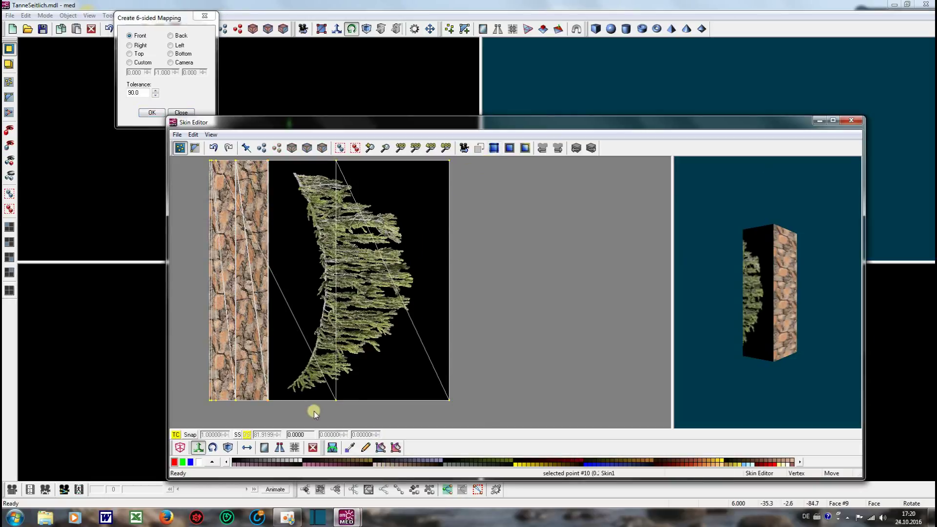
# Fit the remaining faces' mapping vertices into the bark strip, and close the Skin Editor and the 6-sided mapping dialog
pyautogui.moveTo(320, 411); pyautogui.dragTo(487, 164)
pyautogui.moveTo(319, 411); pyautogui.dragTo(351, 169)
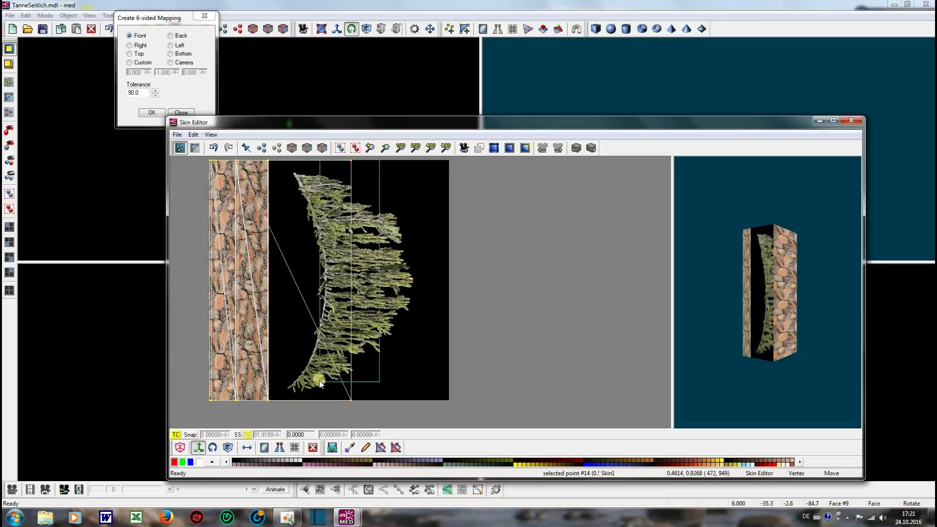
pyautogui.moveTo(350, 400); pyautogui.dragTo(267, 399)
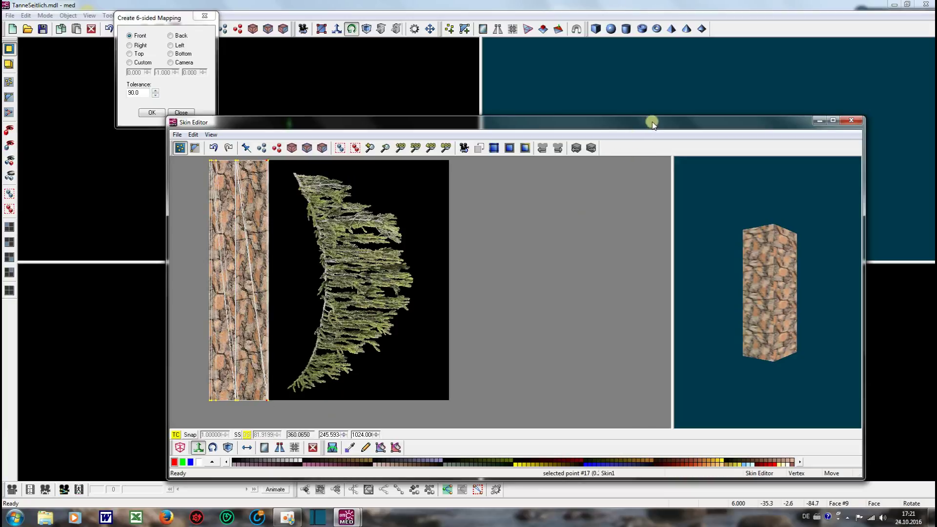
pyautogui.click(851, 120)
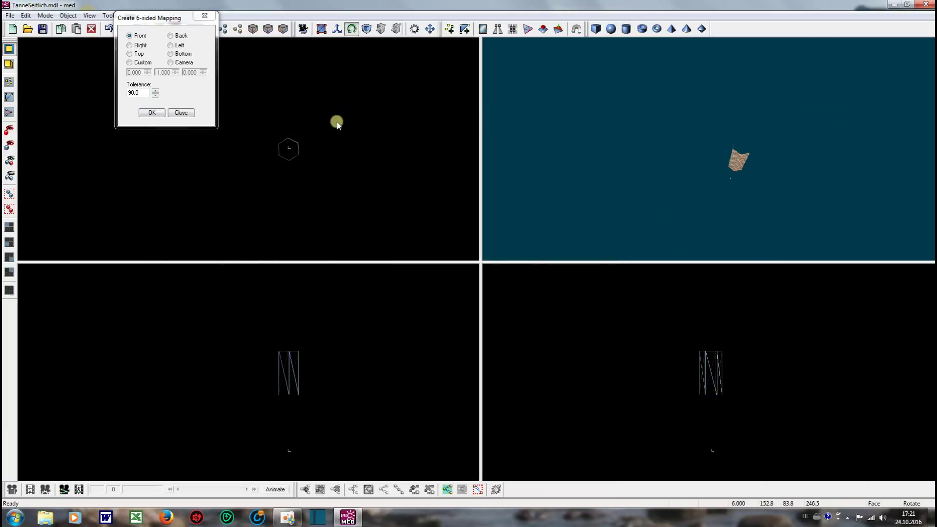
pyautogui.click(204, 16)
# Select the trunk's upper ring of vertices and move it straight up by 879 units
pyautogui.moveTo(259, 318); pyautogui.dragTo(324, 360)
pyautogui.click(159, 29)
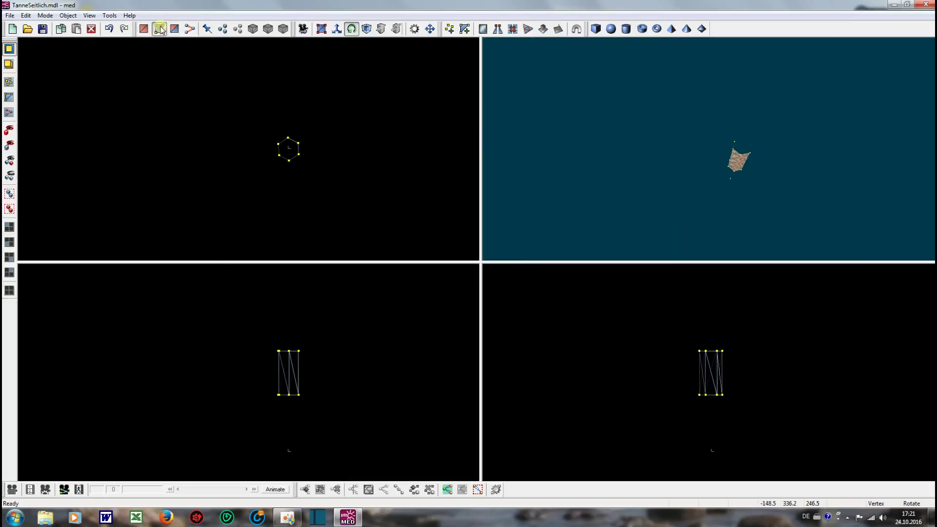
pyautogui.moveTo(253, 339); pyautogui.dragTo(327, 356)
pyautogui.scroll(-8, 347, 127)
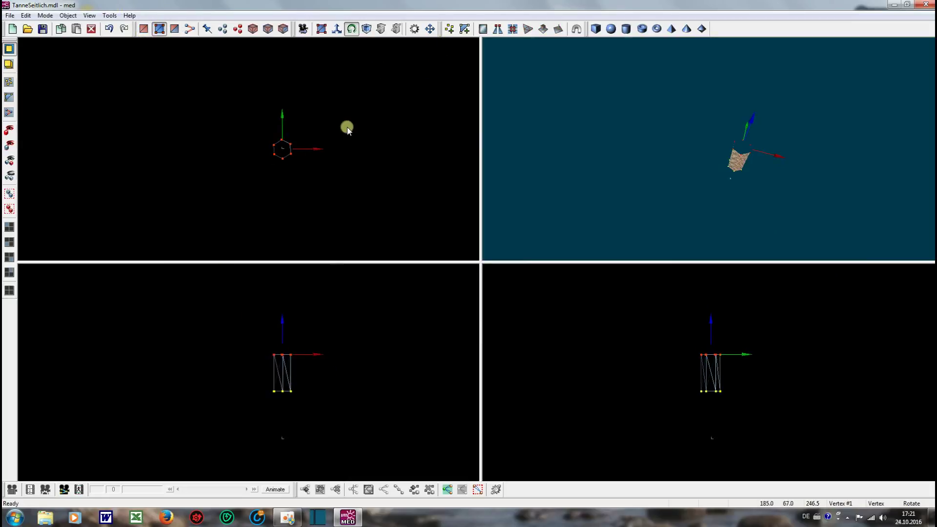
pyautogui.moveTo(260, 335); pyautogui.dragTo(272, 42)
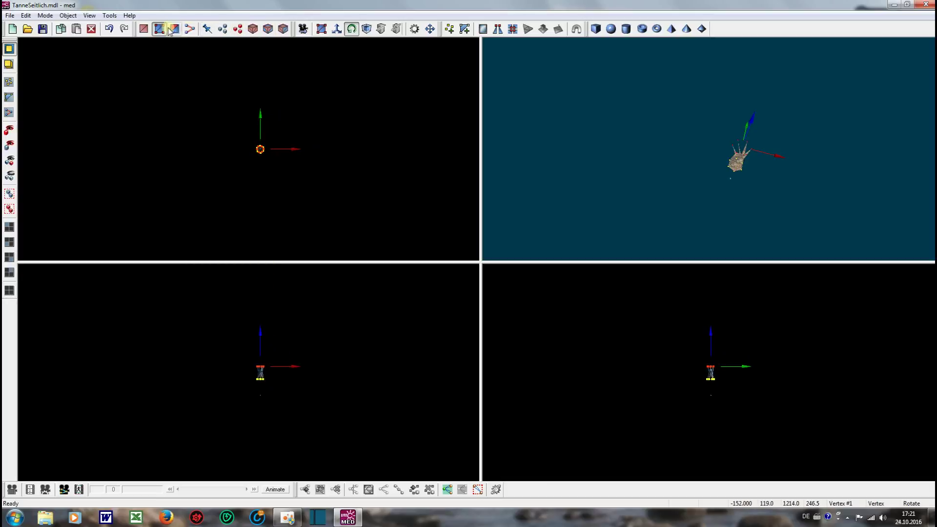
pyautogui.click(109, 29)
pyautogui.click(336, 29)
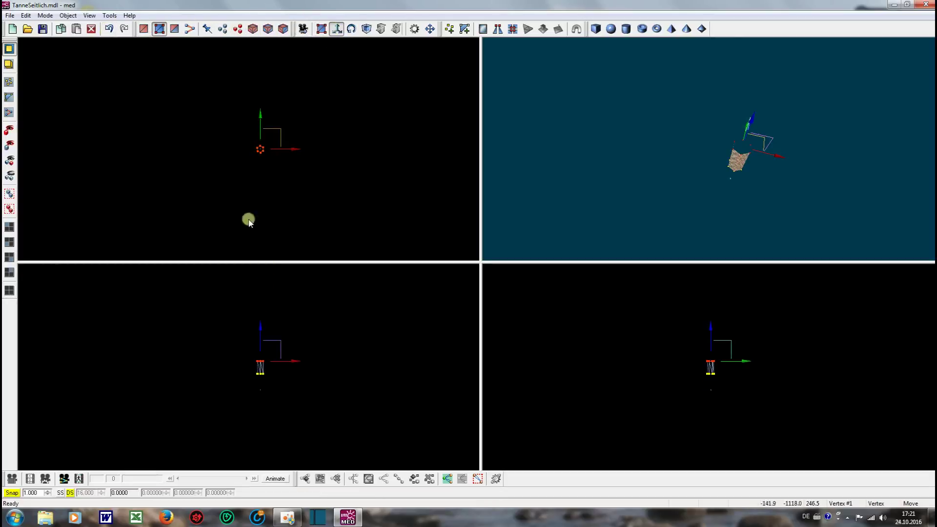
pyautogui.moveTo(259, 324); pyautogui.dragTo(276, 246)
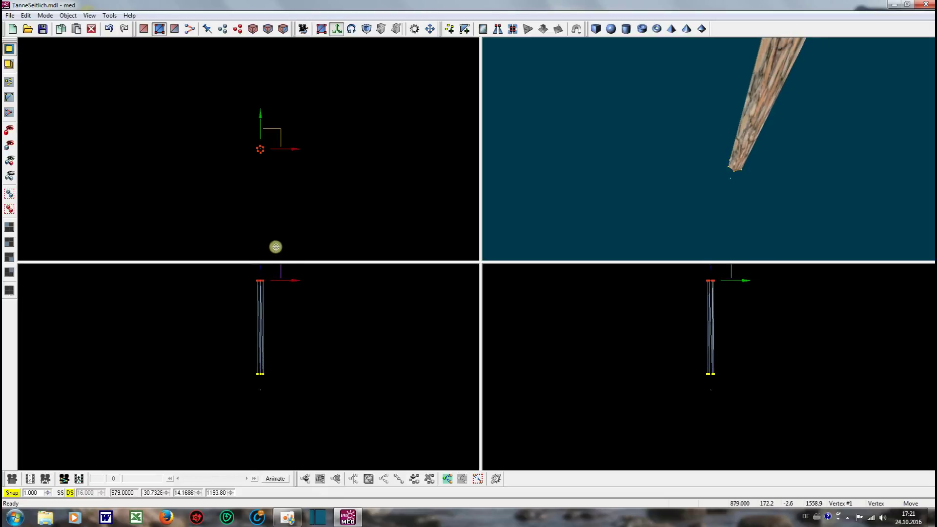
# Taper the trunk by scaling its upper ring of vertices to about 0.391, and clear the selection
pyautogui.scroll(3, 255, 140)
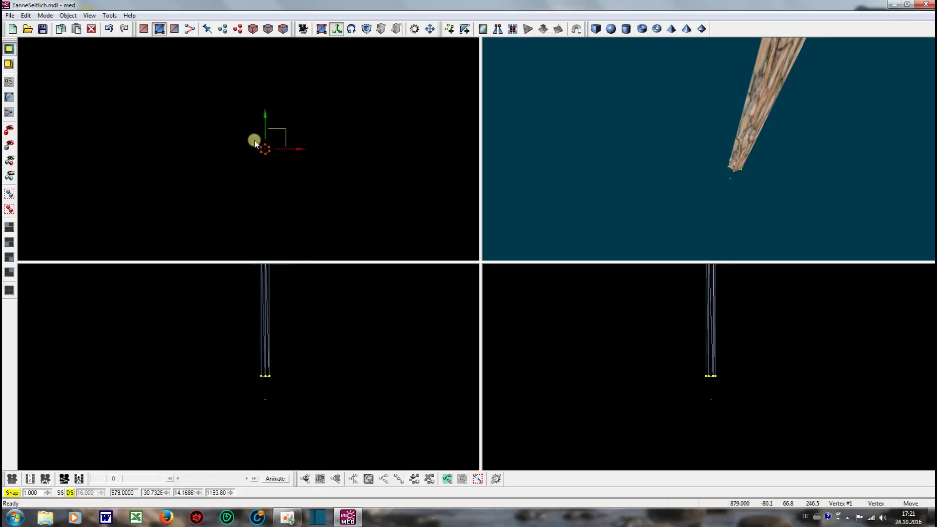
pyautogui.click(366, 29)
pyautogui.moveTo(296, 155); pyautogui.dragTo(71, 4)
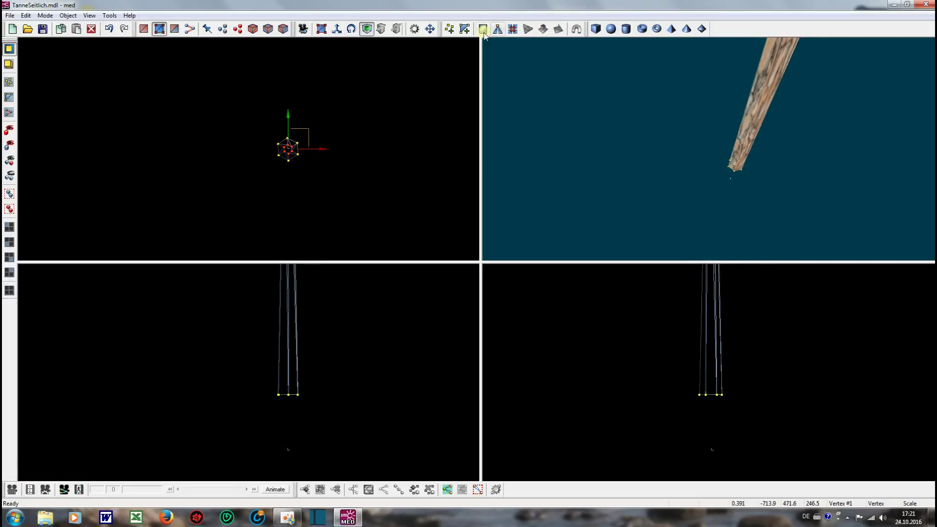
pyautogui.moveTo(400, 174); pyautogui.dragTo(316, 317)
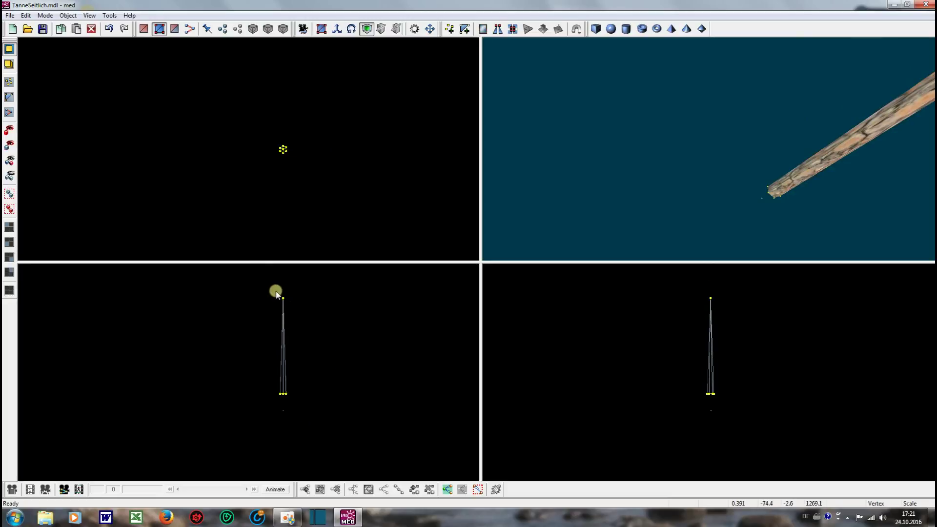
# Raise the trunk's tip vertices by another 609 units and deselect them
pyautogui.click(334, 28)
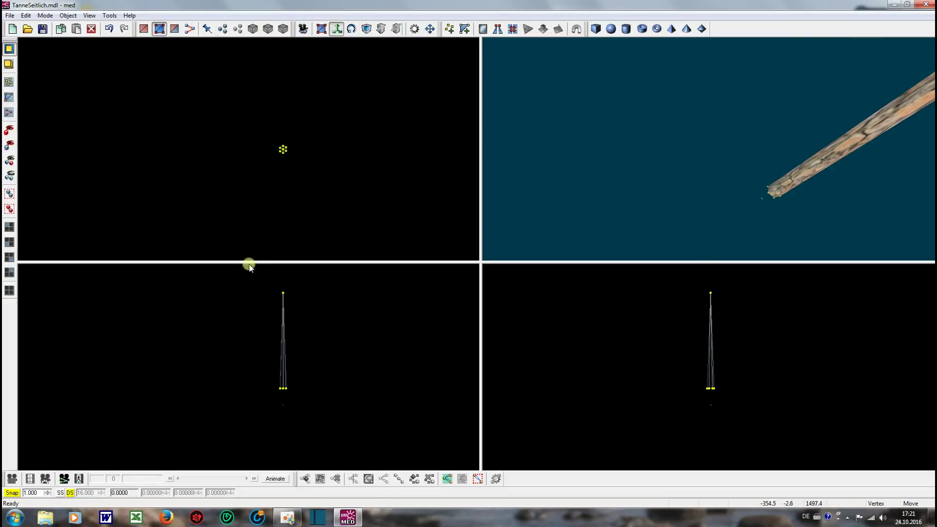
pyautogui.moveTo(274, 288); pyautogui.dragTo(336, 320)
pyautogui.scroll(-1, 308, 295)
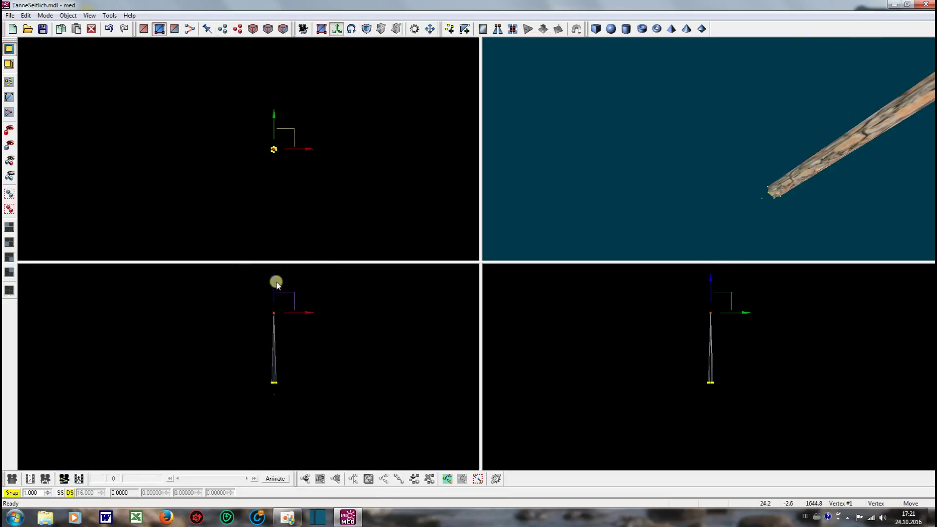
pyautogui.moveTo(274, 279); pyautogui.dragTo(278, 237)
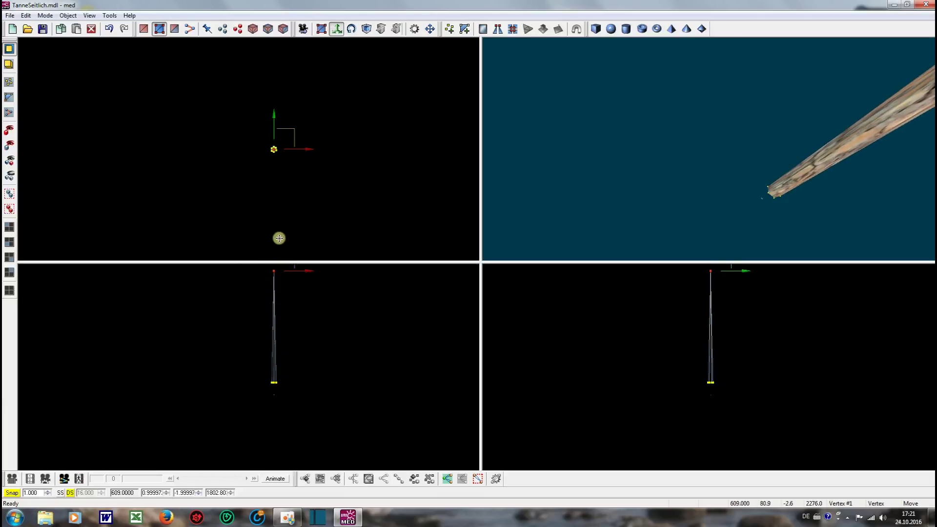
pyautogui.moveTo(302, 362); pyautogui.dragTo(334, 388, button='right')
pyautogui.scroll(1, 327, 374)
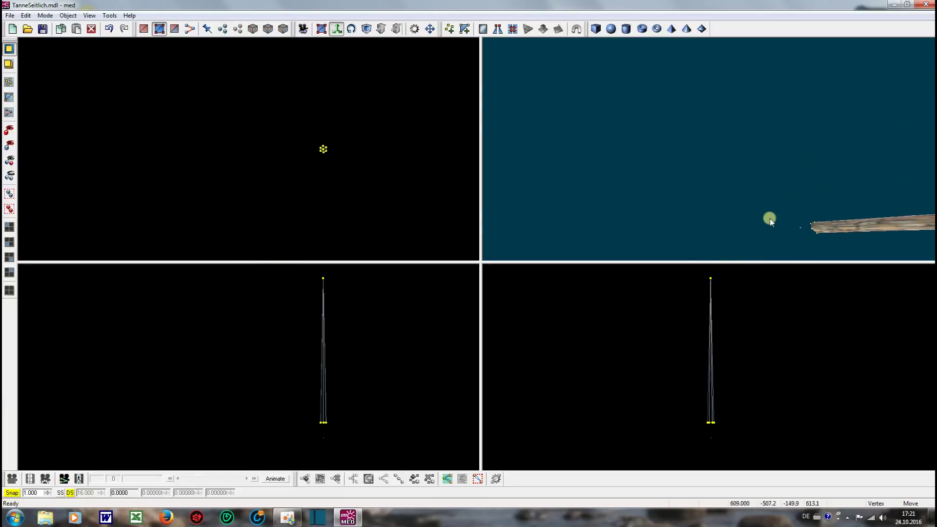
# Insert four vertices in the front view beside the trunk's upper half, outlining a four-cornered branch surface
pyautogui.scroll(-2, 768, 218)
pyautogui.scroll(-1, 768, 218)
pyautogui.moveTo(767, 218); pyautogui.dragTo(789, 195, button='right')
pyautogui.scroll(2, 783, 187)
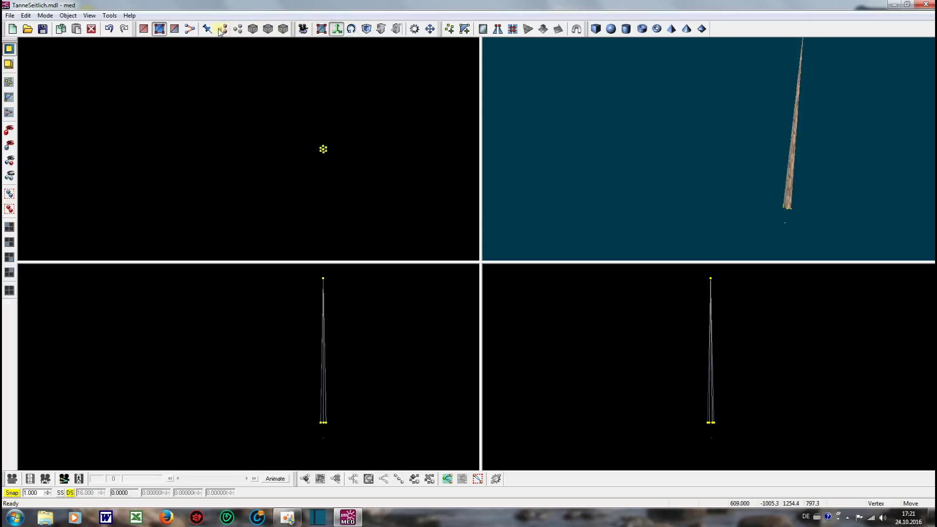
pyautogui.click(446, 31)
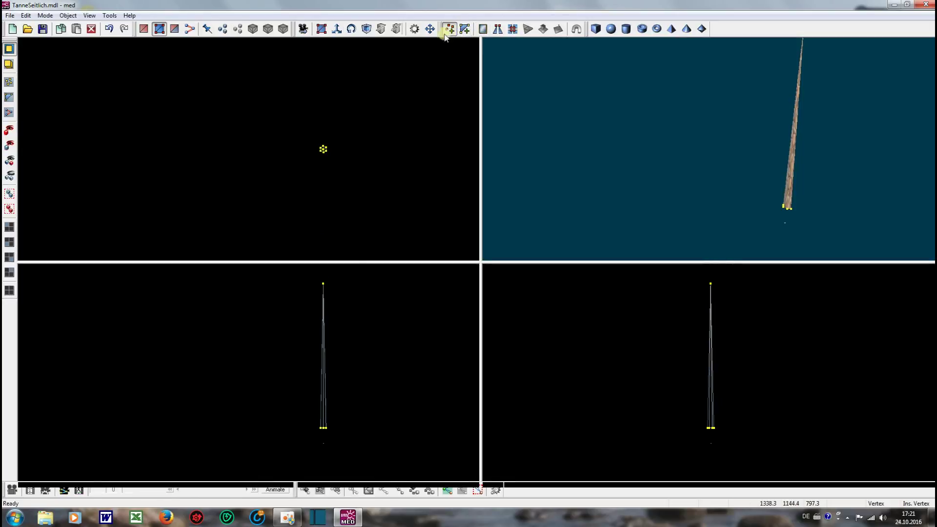
pyautogui.click(282, 369)
pyautogui.click(316, 322)
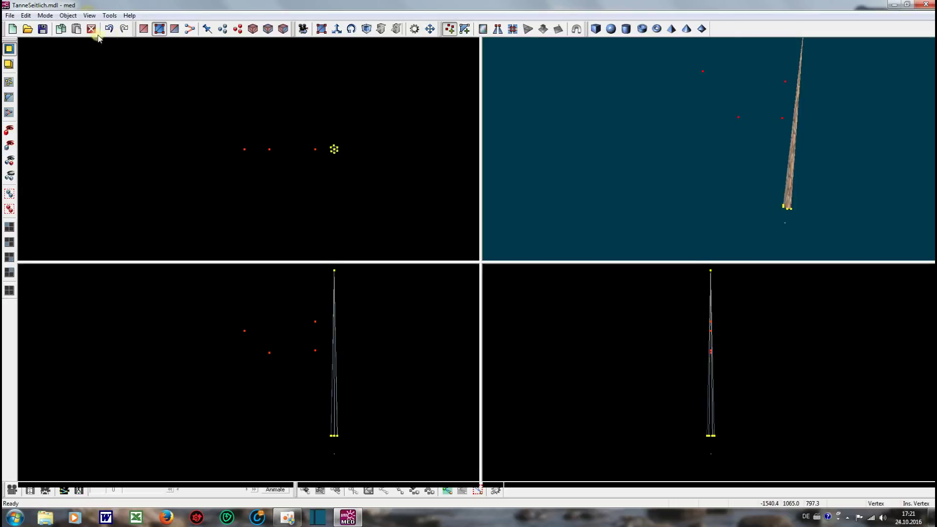
# Build two adjoining triangular faces between the four new vertices to form the branch surface
pyautogui.click(465, 29)
pyautogui.click(315, 351)
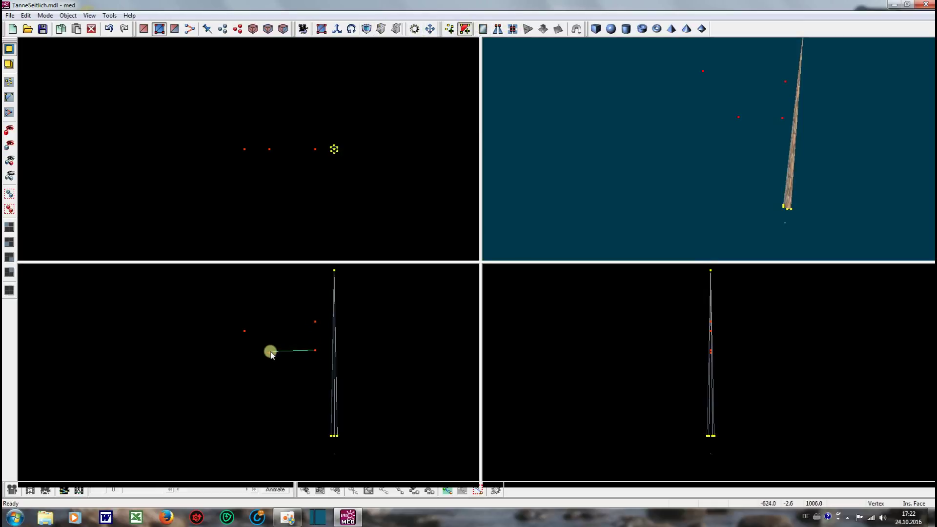
pyautogui.click(269, 352)
pyautogui.click(315, 323)
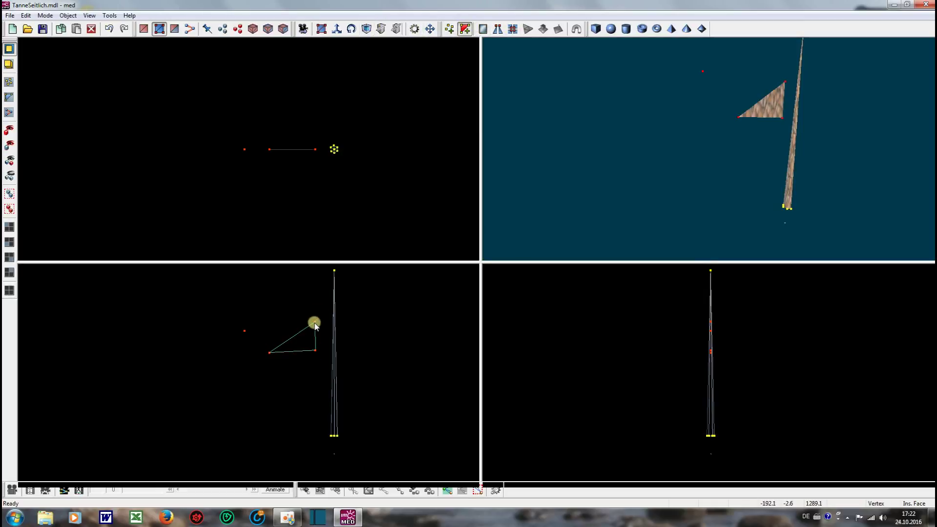
pyautogui.click(314, 324)
pyautogui.click(245, 331)
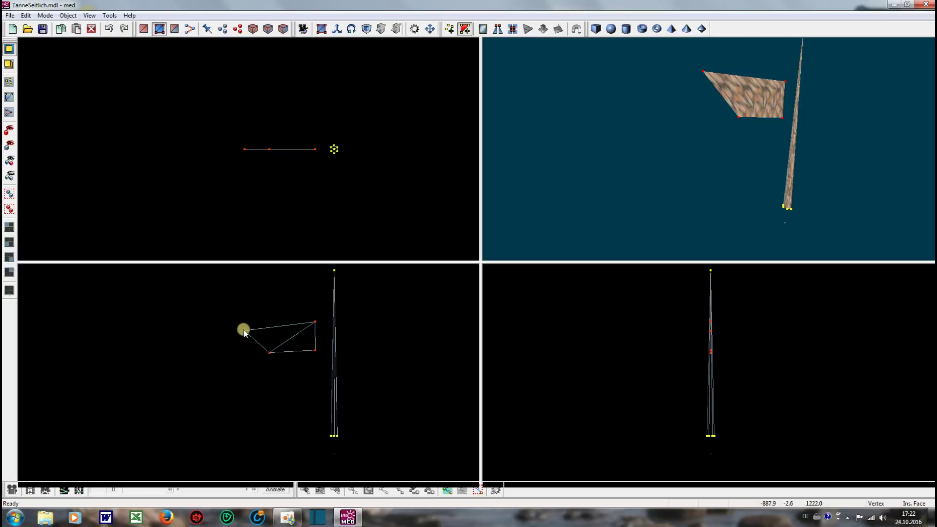
pyautogui.click(337, 29)
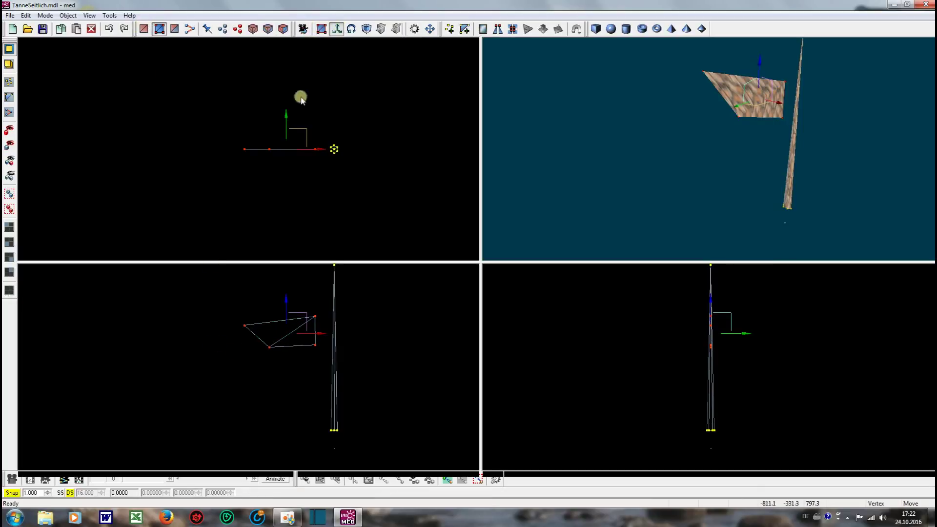
pyautogui.moveTo(219, 306); pyautogui.dragTo(327, 371)
pyautogui.click(28, 16)
pyautogui.moveTo(88, 15)
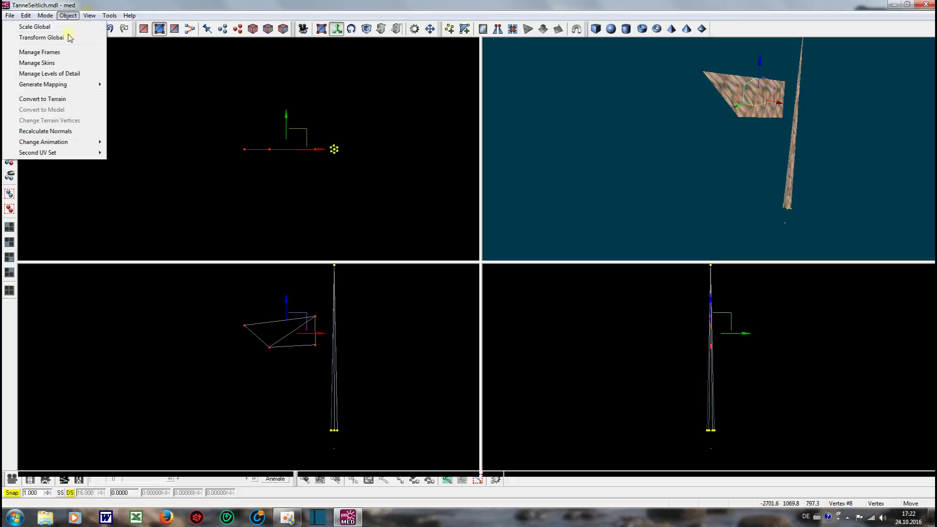
pyautogui.moveTo(66, 85)
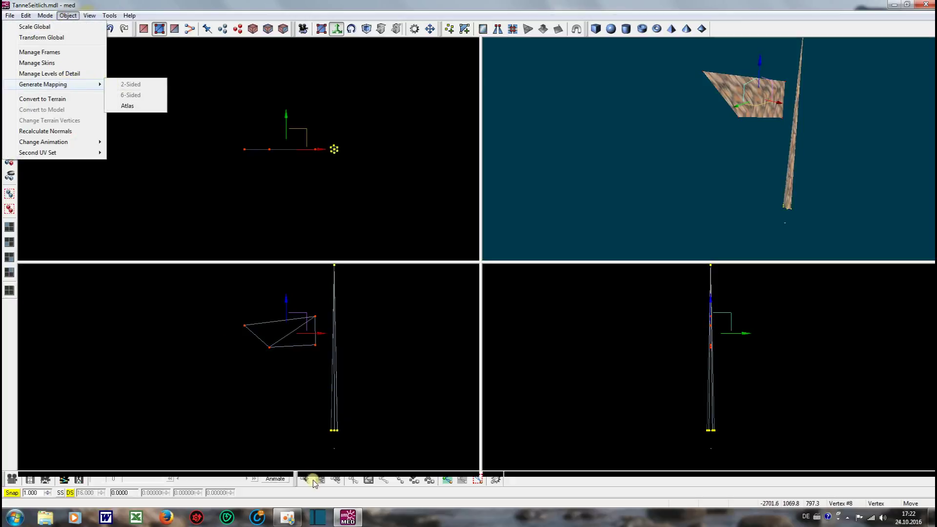
# Select both branch faces, create a Front 6-sided mapping for them with tolerance 90.0, and open the Skin Editor
pyautogui.click(174, 29)
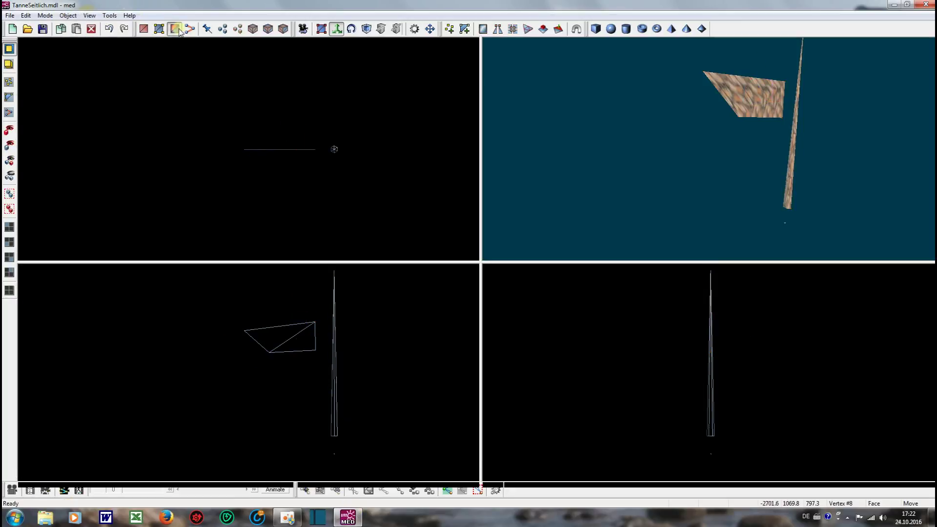
pyautogui.moveTo(215, 298); pyautogui.dragTo(319, 367)
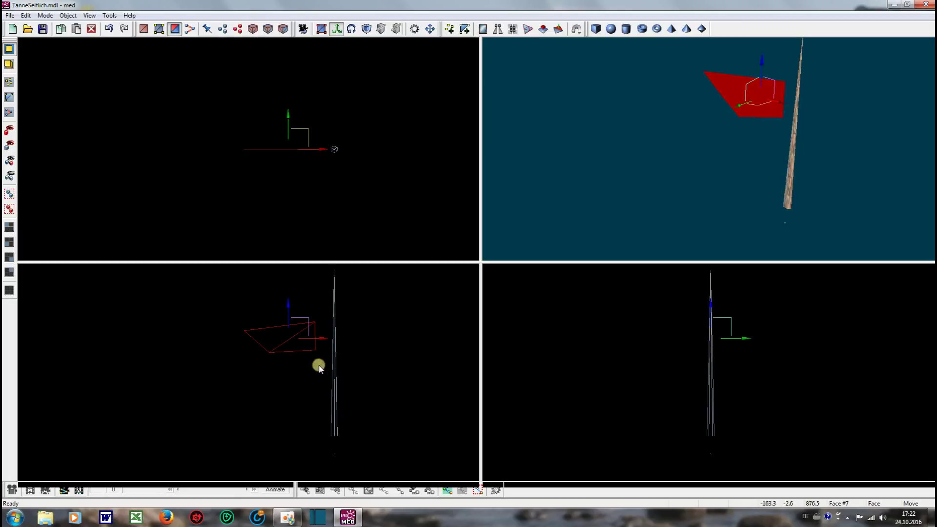
pyautogui.click(68, 15)
pyautogui.moveTo(66, 83)
pyautogui.click(130, 95)
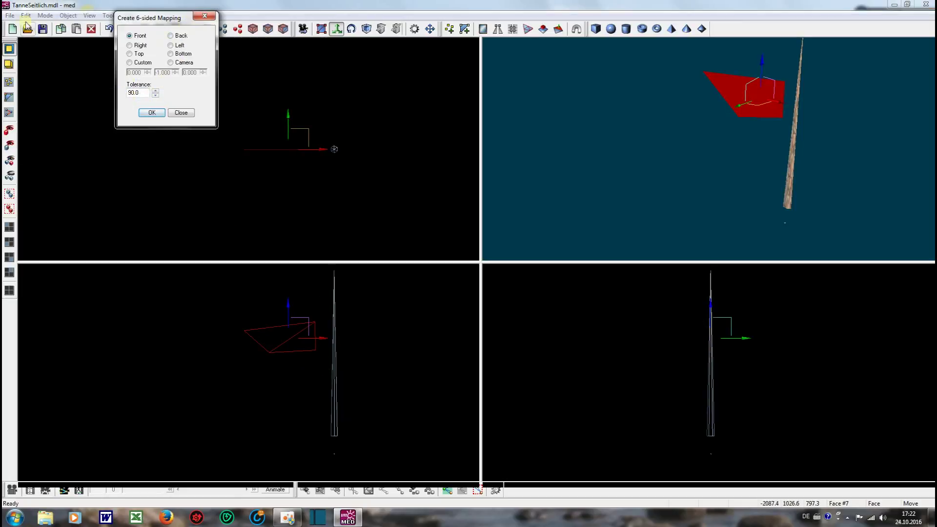
pyautogui.click(10, 15)
pyautogui.click(49, 128)
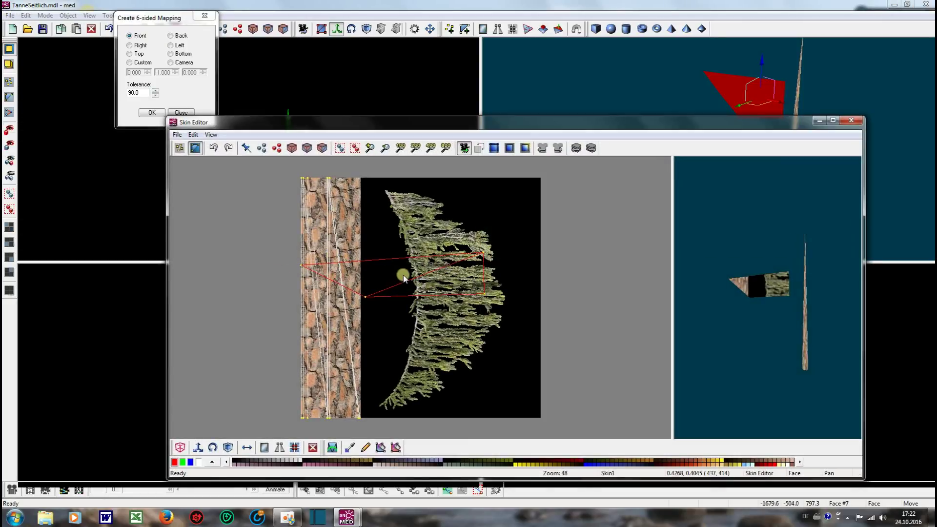
# Move the branch faces' mapping off the bark, rotate it about a quarter turn, and place it along the branch image's stem
pyautogui.moveTo(403, 275); pyautogui.dragTo(460, 267)
pyautogui.click(197, 447)
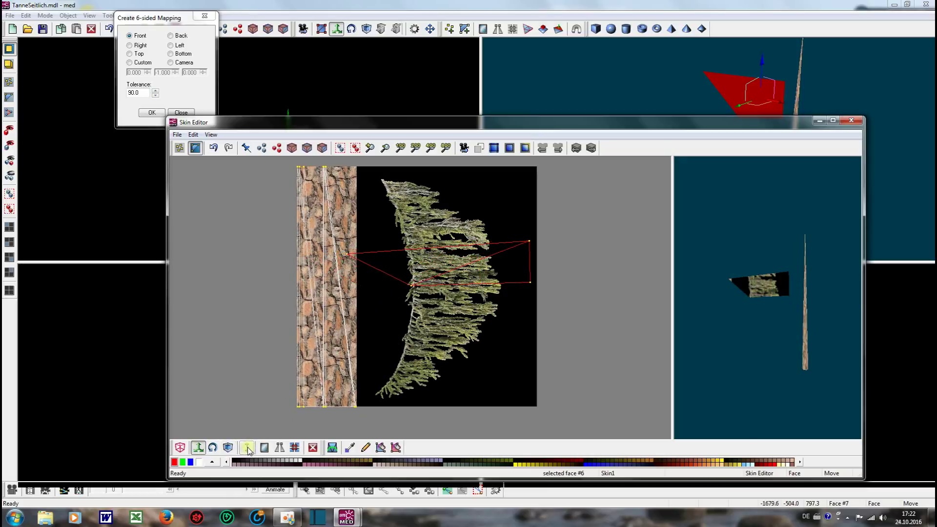
pyautogui.click(213, 447)
pyautogui.moveTo(403, 278); pyautogui.dragTo(434, 340)
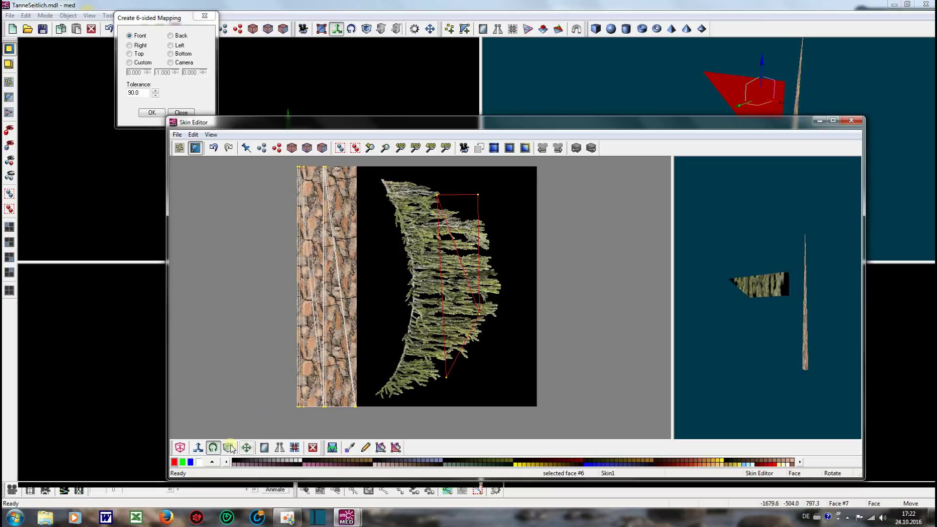
pyautogui.click(198, 447)
pyautogui.moveTo(409, 301); pyautogui.dragTo(398, 271)
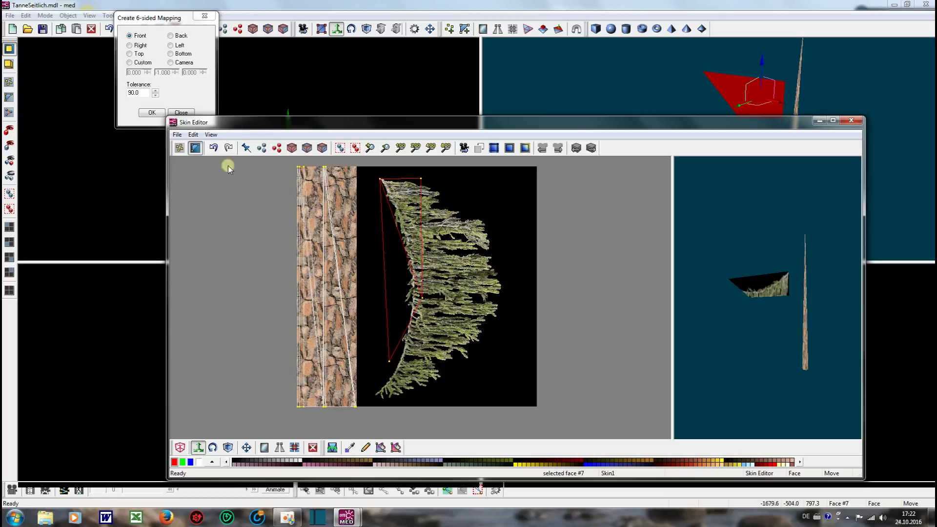
# Move the mapping's corner vertices outward to enclose the whole branch image, and close the Skin Editor and mapping dialog
pyautogui.click(180, 148)
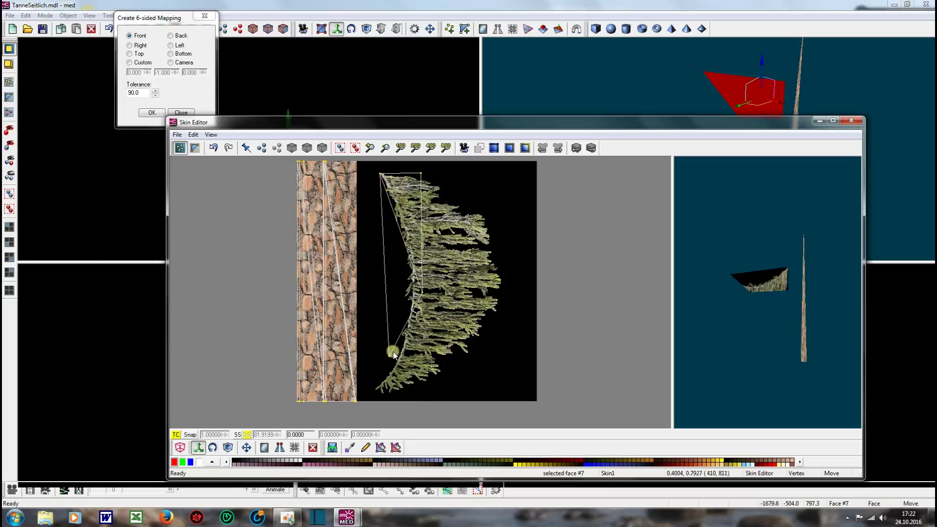
pyautogui.moveTo(389, 358); pyautogui.dragTo(371, 396)
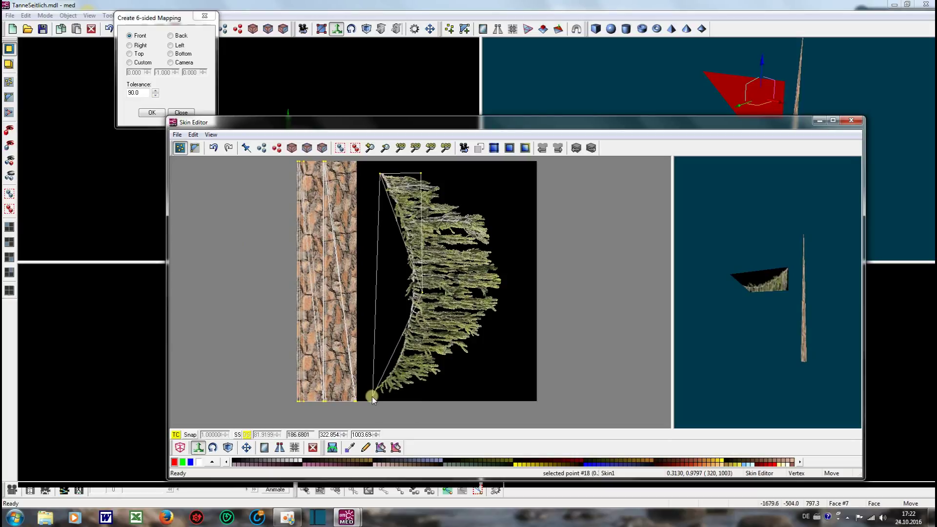
pyautogui.moveTo(420, 176); pyautogui.dragTo(508, 187)
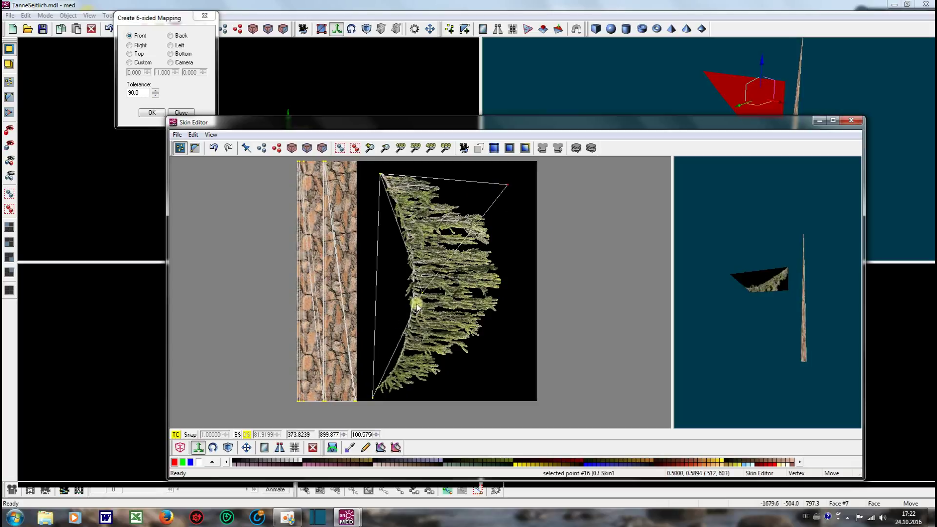
pyautogui.moveTo(421, 293); pyautogui.dragTo(496, 362)
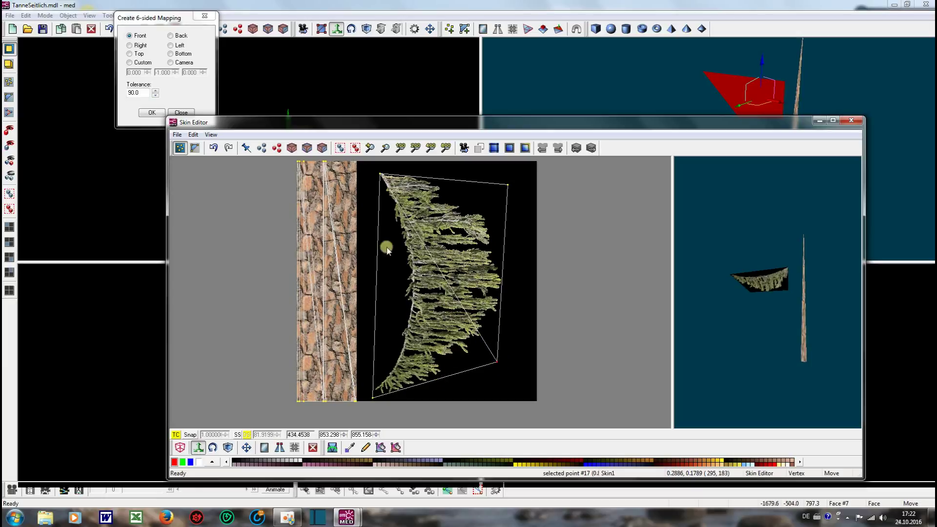
pyautogui.click(851, 120)
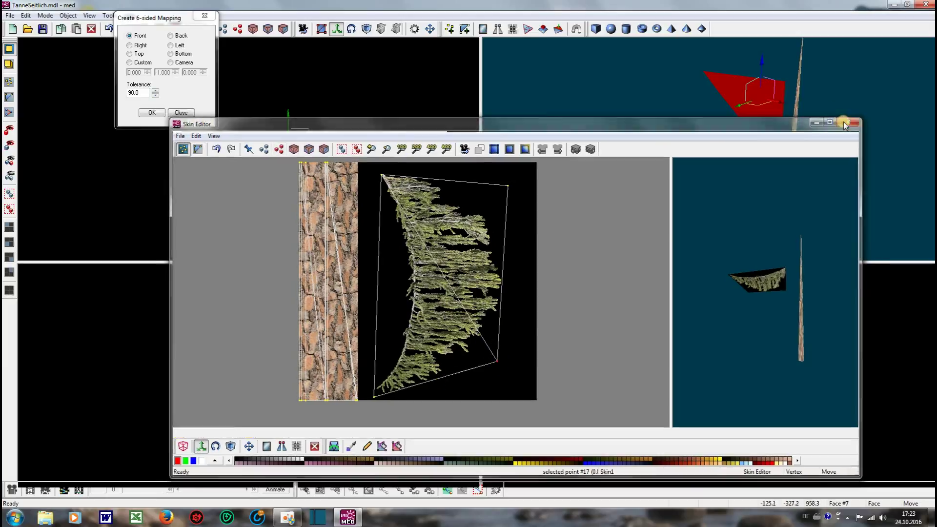
pyautogui.press('Return')
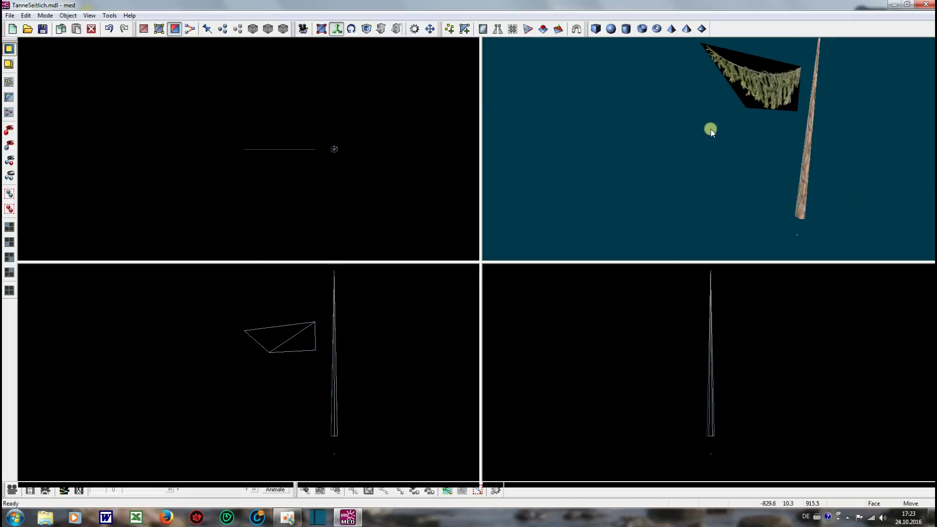
# Select both branch faces, rotate them 5 degrees clockwise in the front view, and clear the selection
pyautogui.moveTo(767, 140)
pyautogui.mouseDown(button='right')
pyautogui.moveTo(741, 125)
pyautogui.moveTo(751, 144)
pyautogui.mouseUp(button='right')
pyautogui.scroll(-5, 751, 145)
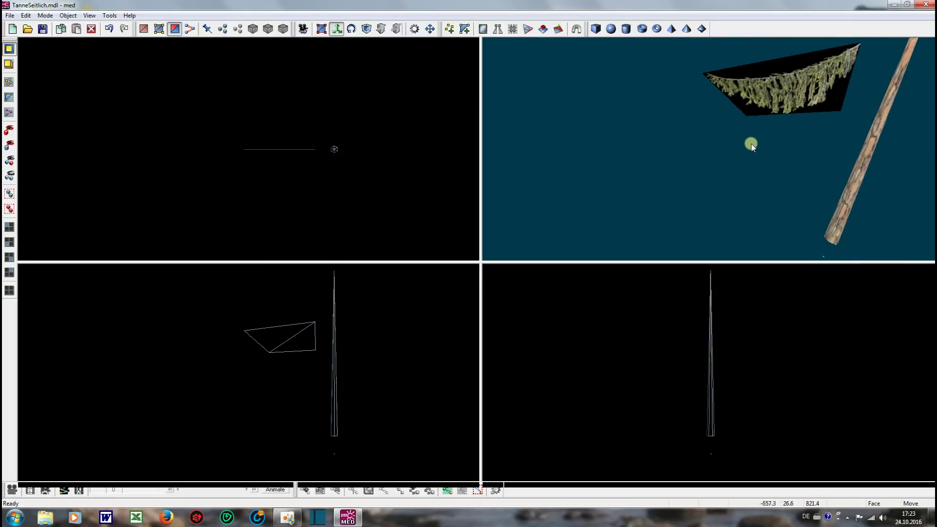
pyautogui.moveTo(226, 314); pyautogui.dragTo(322, 367)
pyautogui.click(352, 29)
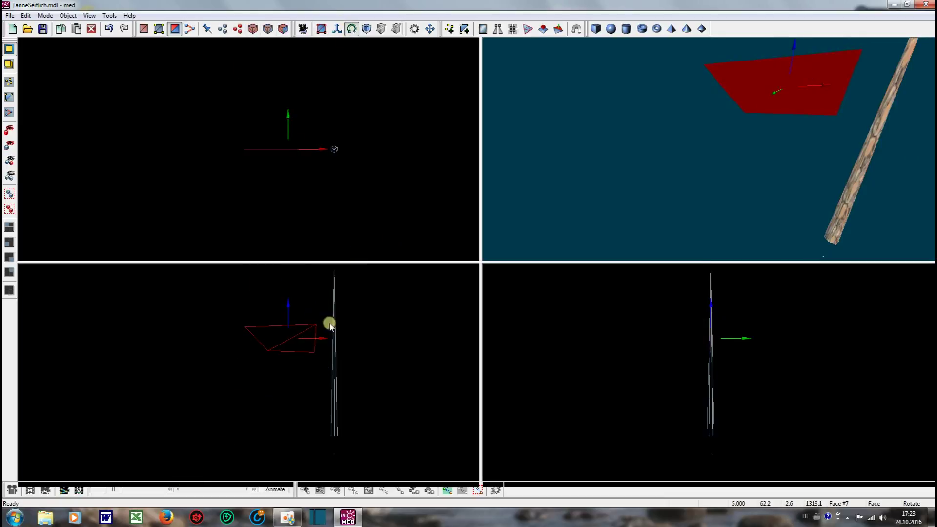
pyautogui.click(366, 320)
# Rotate the branch faces another 3 degrees clockwise in the front view and deselect them
pyautogui.scroll(3, 808, 52)
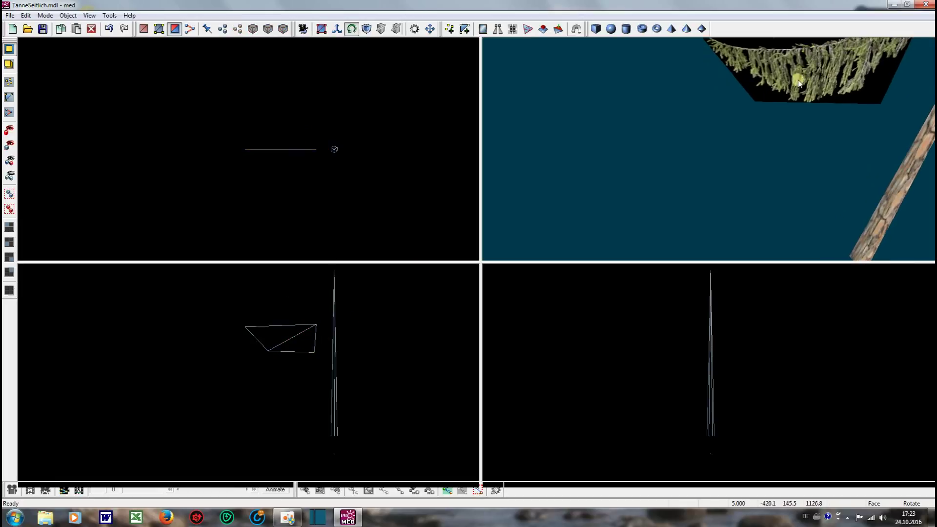
pyautogui.scroll(-3, 797, 80)
pyautogui.scroll(3, 797, 80)
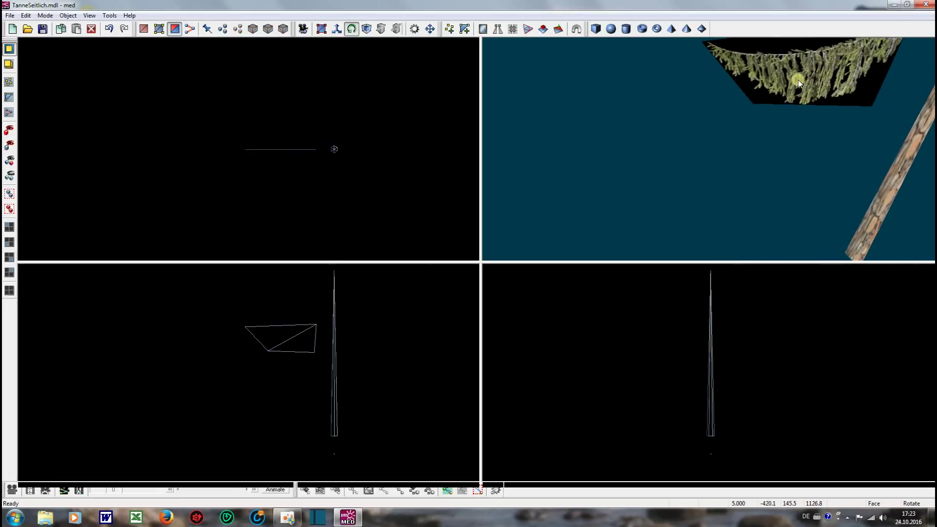
pyautogui.scroll(-2, 395, 322)
pyautogui.scroll(-2, 587, 146)
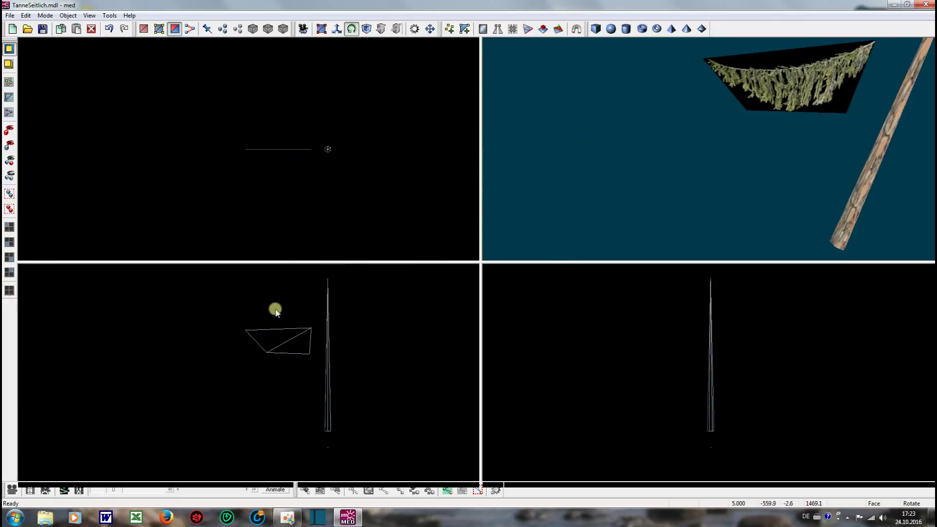
pyautogui.moveTo(239, 315); pyautogui.dragTo(306, 355)
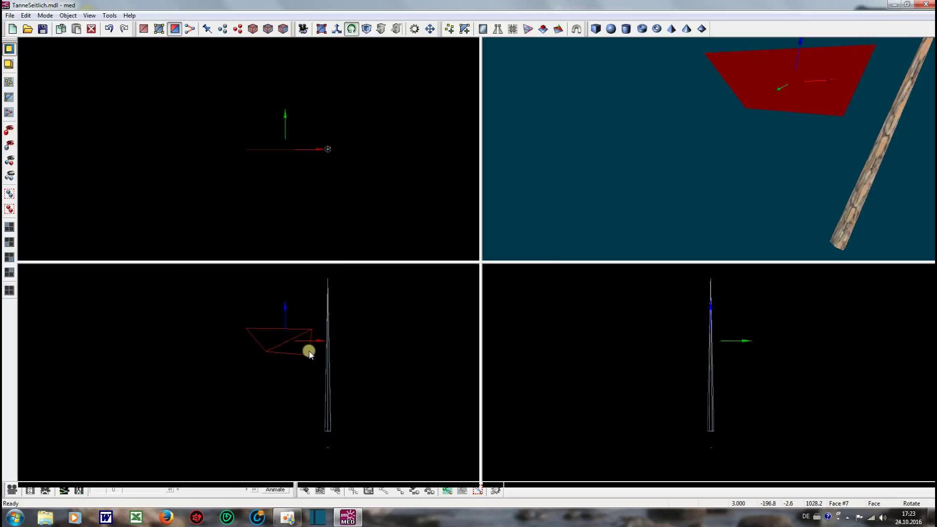
pyautogui.click(282, 379)
# Examine the textured branch's tilt and size relative to the trunk in the 3D view
pyautogui.moveTo(795, 61); pyautogui.dragTo(772, 114)
pyautogui.scroll(4, 772, 114)
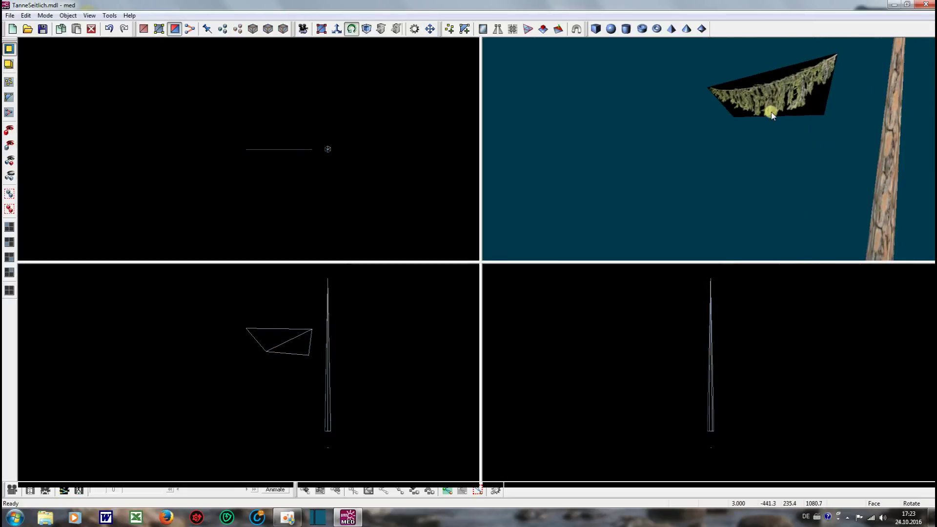
pyautogui.scroll(-4, 772, 115)
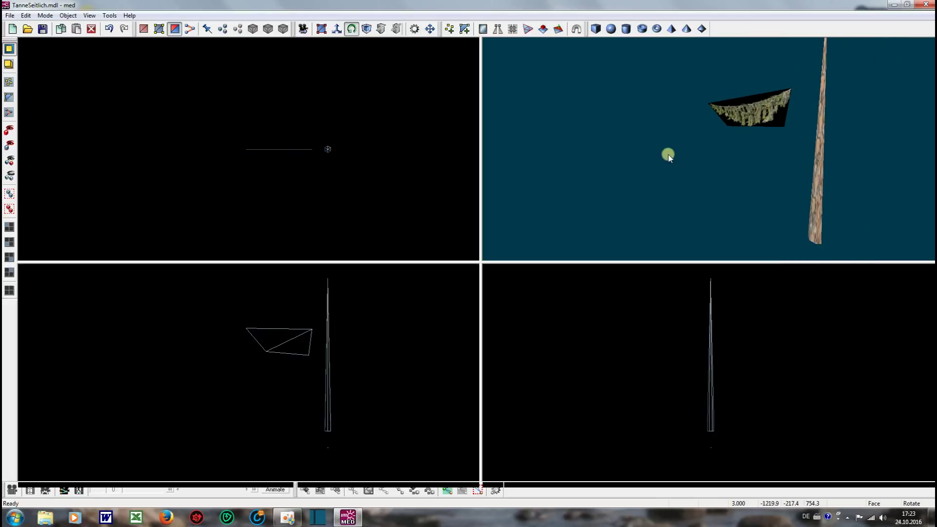
pyautogui.scroll(3, 667, 151)
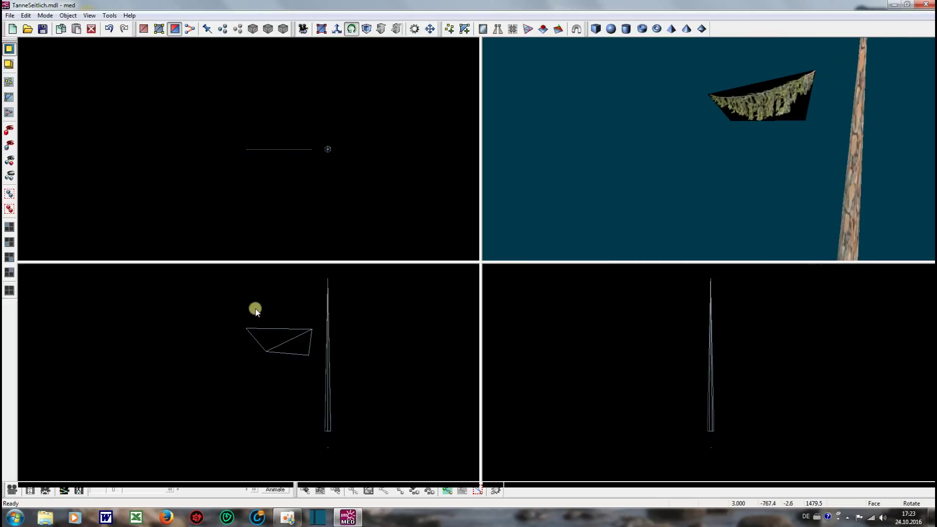
pyautogui.scroll(-3, 675, 141)
pyautogui.scroll(2, 675, 142)
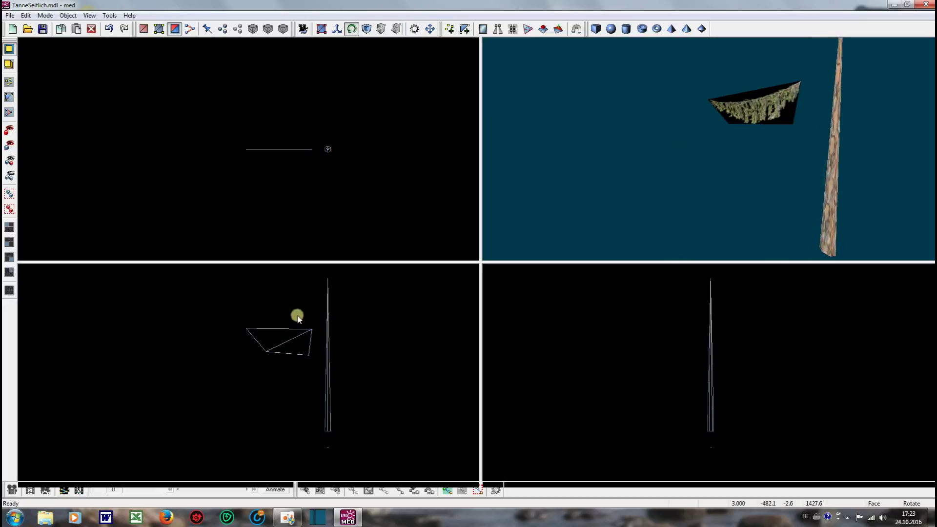
# Move the branch's lower-left corner vertex outward and its lower-right corner vertex about 47 units downward in the front view, and clear the vertex selection
pyautogui.scroll(2, 270, 340)
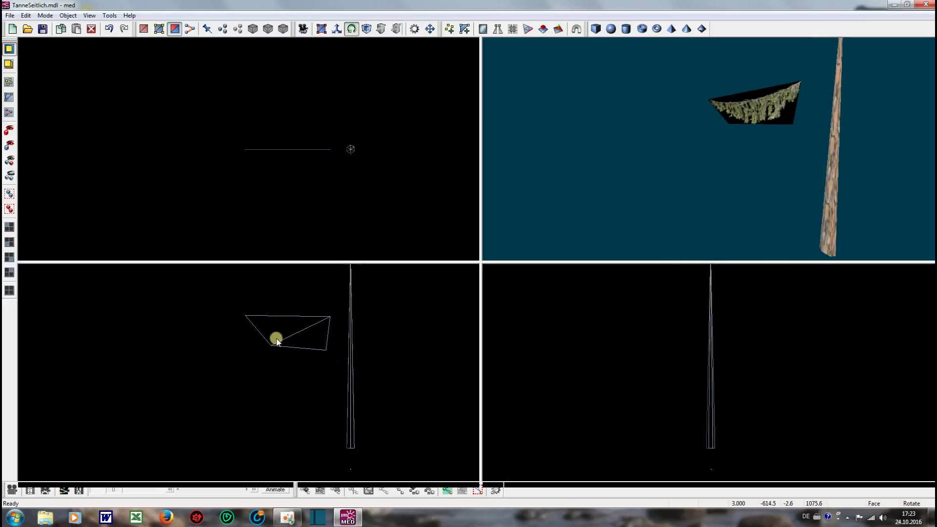
pyautogui.scroll(1, 271, 339)
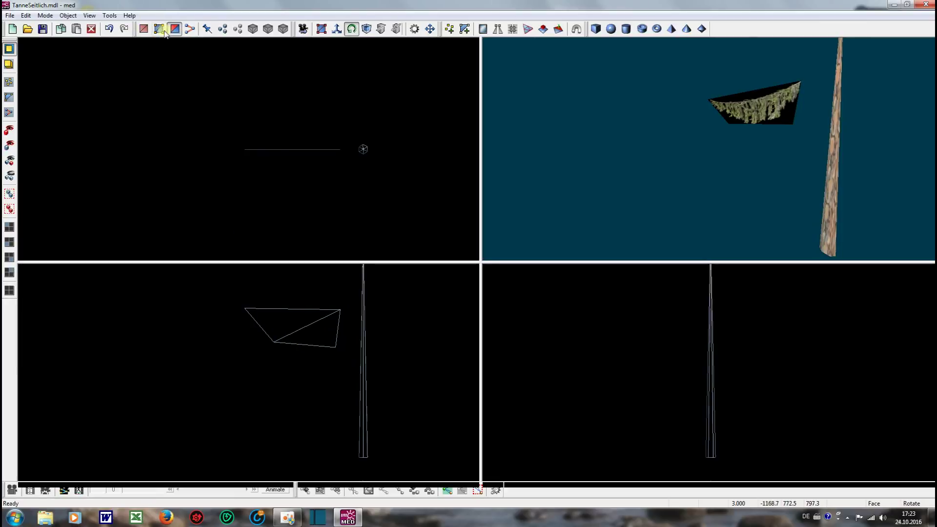
pyautogui.click(164, 31)
pyautogui.click(260, 325)
pyautogui.click(275, 343)
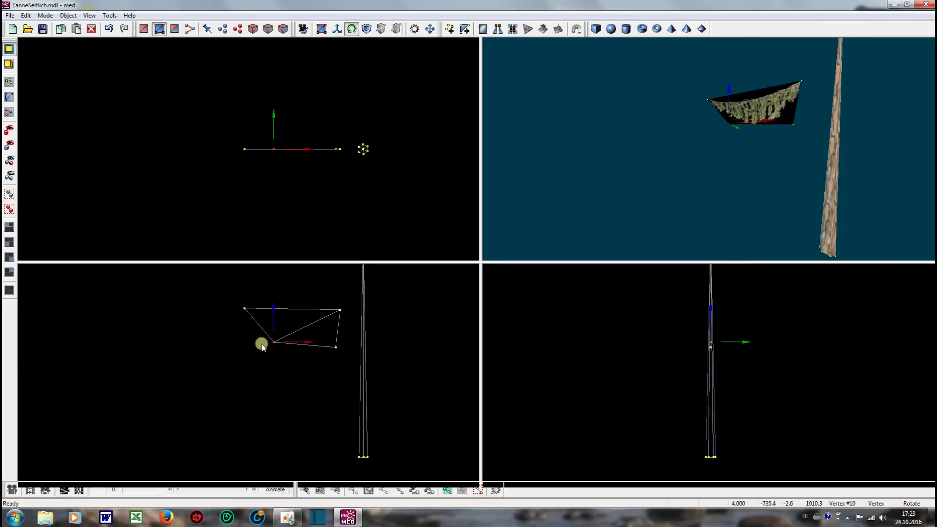
pyautogui.click(336, 29)
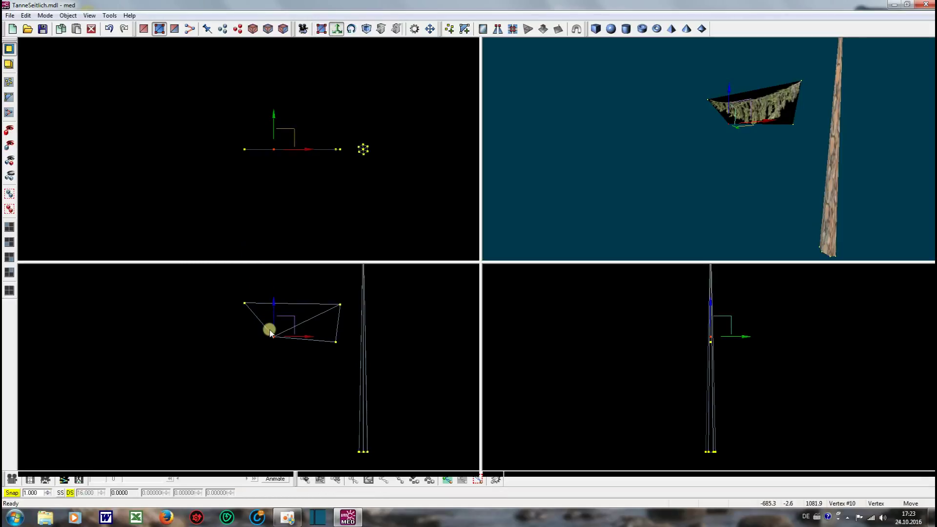
pyautogui.moveTo(273, 338); pyautogui.dragTo(267, 340)
pyautogui.moveTo(335, 343); pyautogui.dragTo(336, 348)
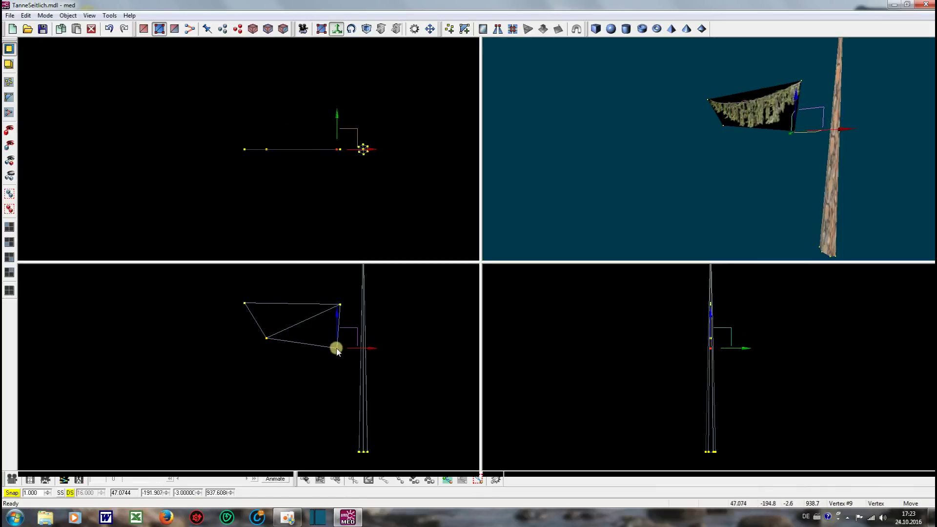
pyautogui.scroll(3, 764, 118)
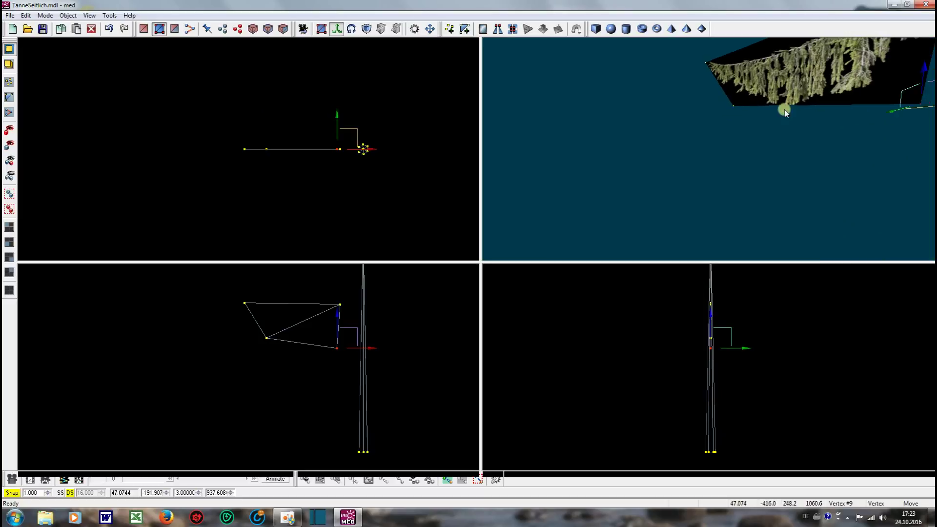
pyautogui.scroll(-5, 784, 112)
pyautogui.click(256, 368)
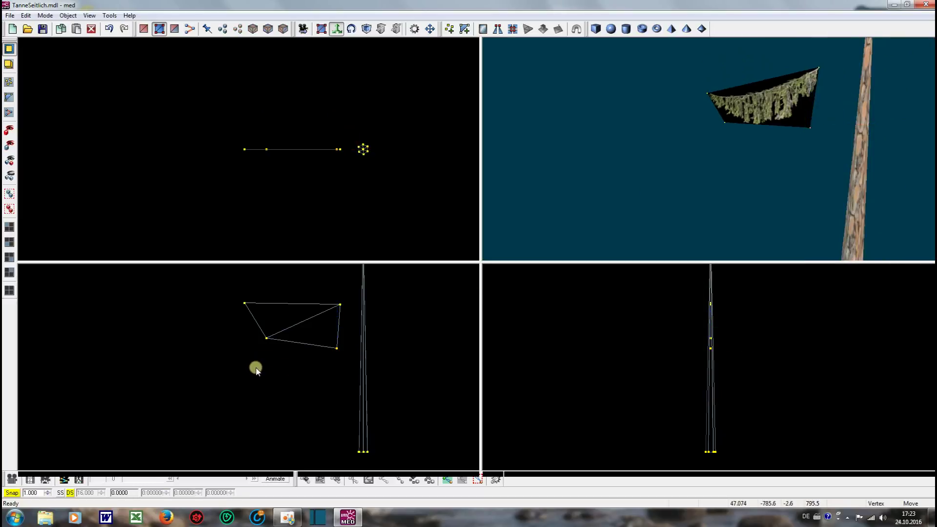
pyautogui.scroll(-2, 249, 366)
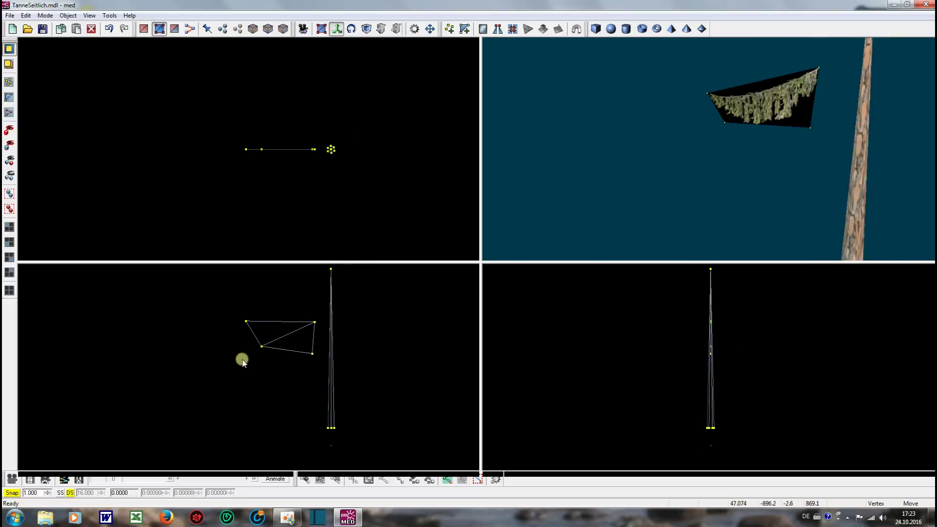
# Select both branch faces, copy and paste them in place, flip the pasted faces' normals and deselect them
pyautogui.click(175, 29)
pyautogui.moveTo(204, 309); pyautogui.dragTo(313, 375)
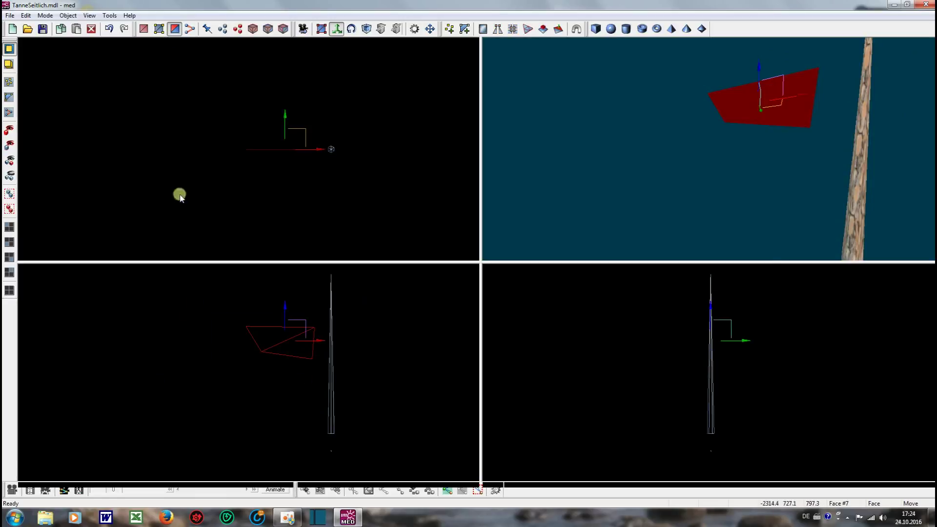
pyautogui.click(27, 15)
pyautogui.click(39, 51)
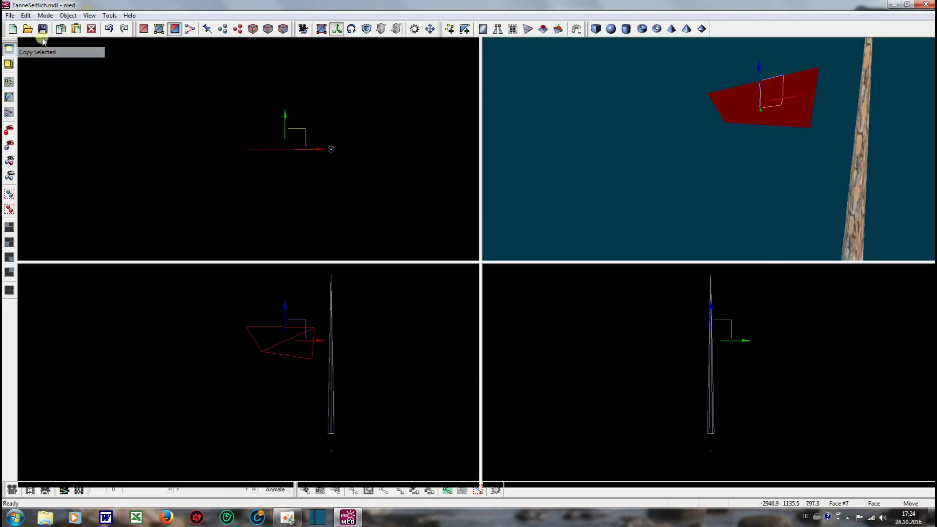
pyautogui.click(29, 17)
pyautogui.click(42, 64)
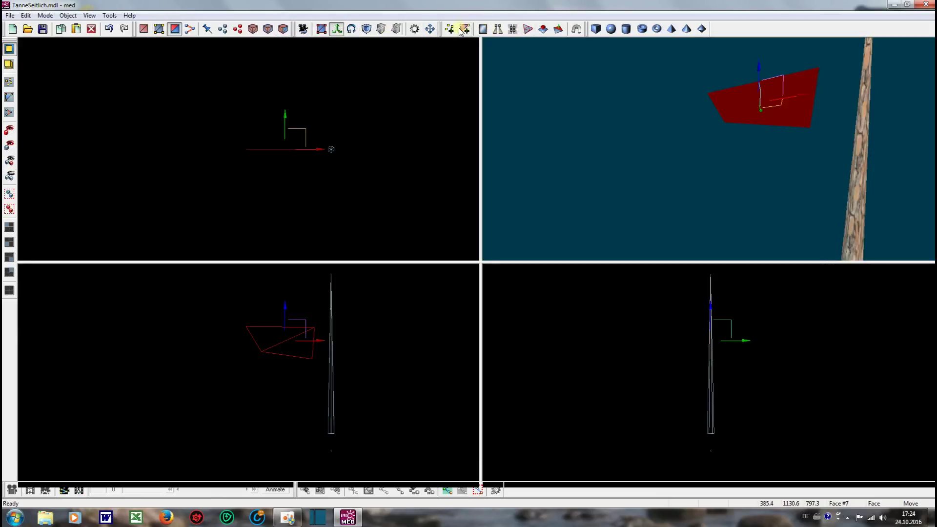
pyautogui.click(557, 29)
pyautogui.click(637, 86)
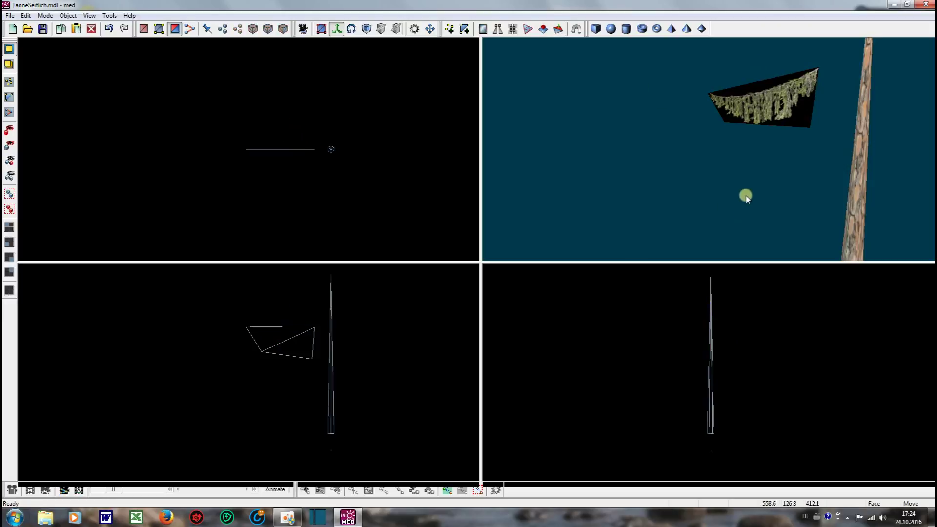
# Select all the branch faces in the front view and create a group from them
pyautogui.moveTo(745, 195)
pyautogui.mouseDown(button='right')
pyautogui.moveTo(697, 202)
pyautogui.moveTo(731, 202)
pyautogui.mouseUp(button='right')
pyautogui.moveTo(731, 202); pyautogui.dragTo(642, 232, button='middle')
pyautogui.moveTo(218, 308); pyautogui.dragTo(320, 377)
pyautogui.click(68, 15)
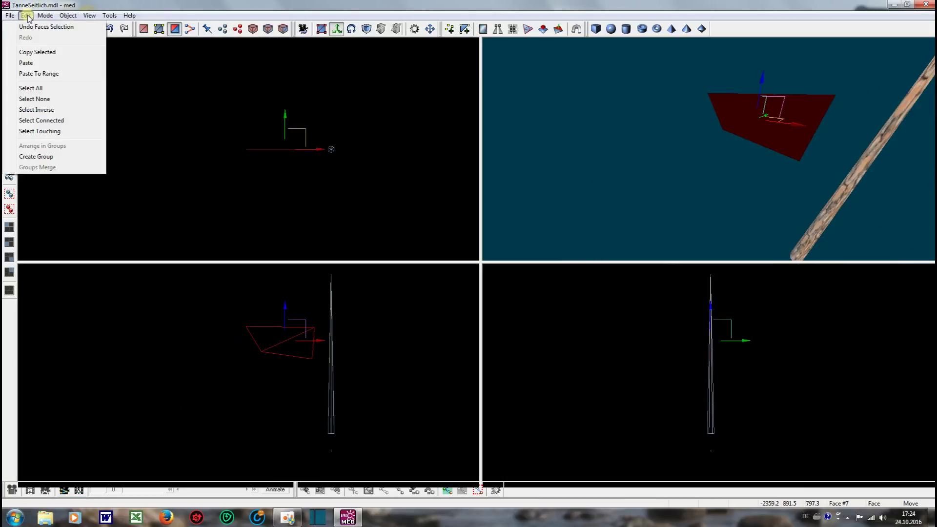
pyautogui.moveTo(63, 17)
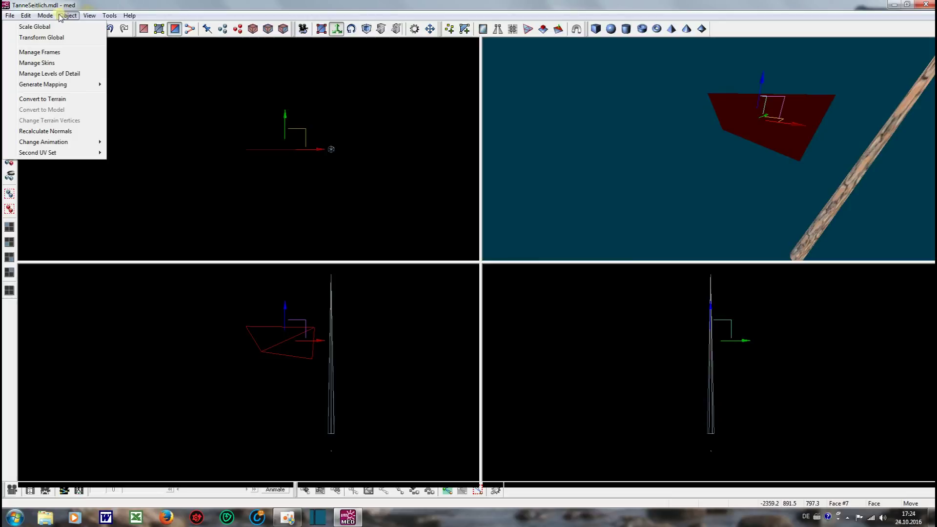
pyautogui.moveTo(36, 18)
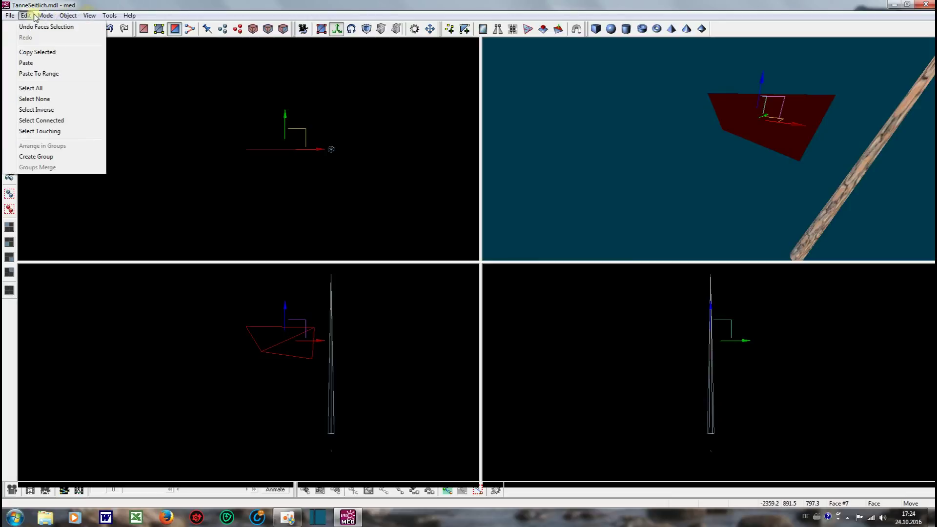
pyautogui.click(44, 156)
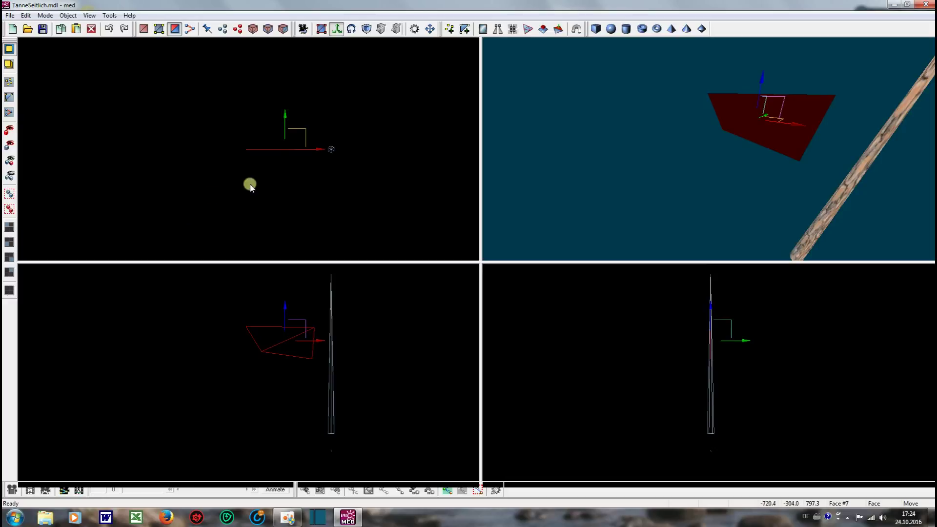
# Move the branch faces about 310 units toward the trunk and down until their inner edge meets it, and clear the selection
pyautogui.scroll(3, 287, 173)
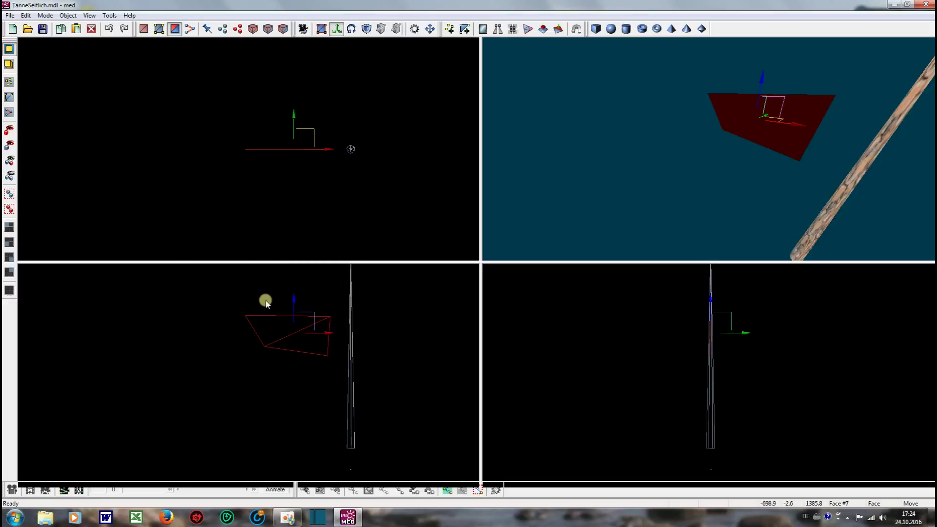
pyautogui.scroll(-3, 265, 299)
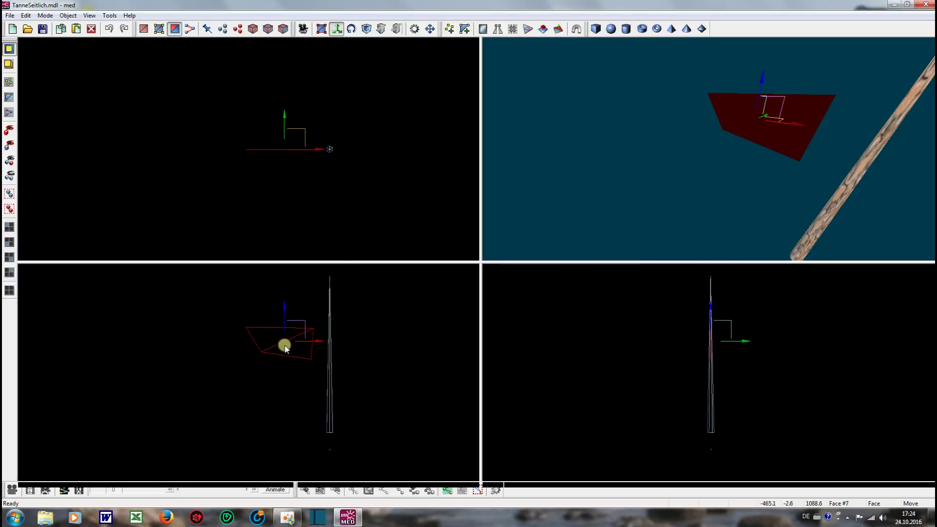
pyautogui.moveTo(283, 341); pyautogui.dragTo(322, 364)
pyautogui.click(600, 214)
pyautogui.moveTo(607, 198)
pyautogui.mouseDown()
pyautogui.moveTo(629, 186)
pyautogui.moveTo(617, 190)
pyautogui.mouseUp()
pyautogui.scroll(3, 320, 341)
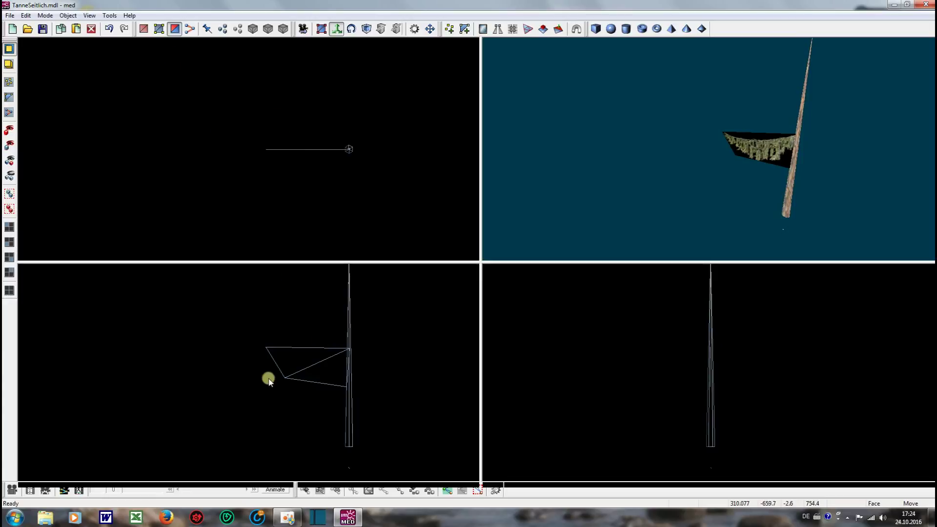
# Duplicate the branch faces by copy and paste, and rotate the copy 63 degrees about the vertical axis
pyautogui.click(295, 357)
pyautogui.moveTo(239, 337); pyautogui.dragTo(397, 411)
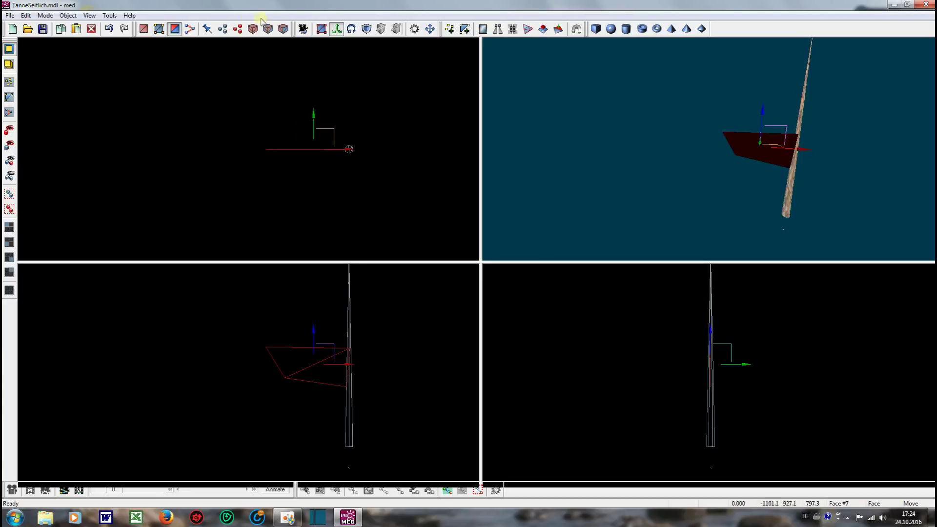
pyautogui.click(338, 29)
pyautogui.click(26, 15)
pyautogui.click(36, 52)
pyautogui.click(24, 15)
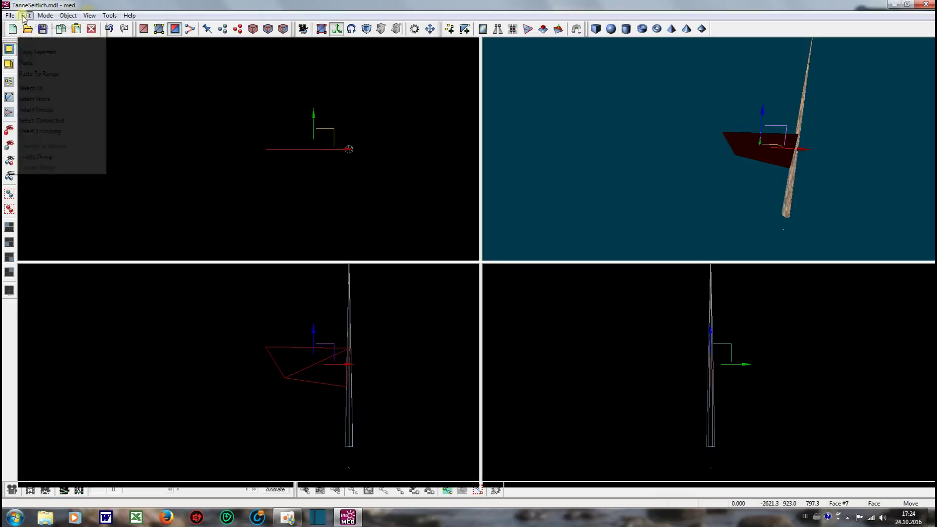
pyautogui.click(39, 63)
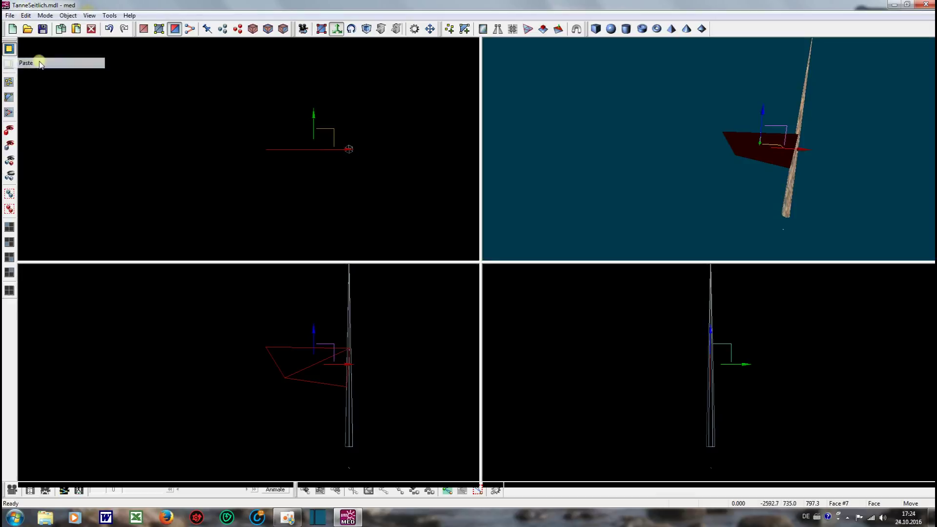
pyautogui.click(351, 29)
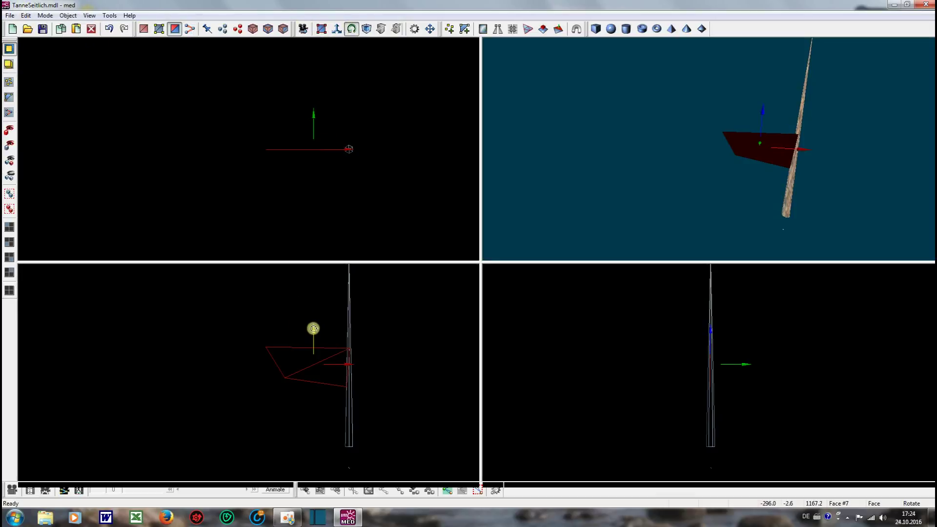
pyautogui.moveTo(313, 328); pyautogui.dragTo(318, 359)
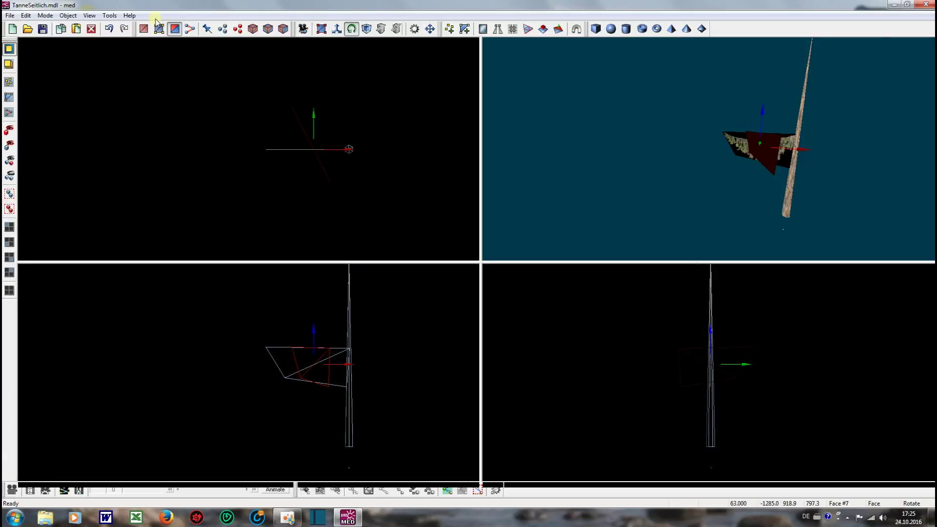
# Move the rotated branch copy 270 units along Y, 158 units along X and 96 units upward, joining it to the trunk
pyautogui.scroll(3, 156, 21)
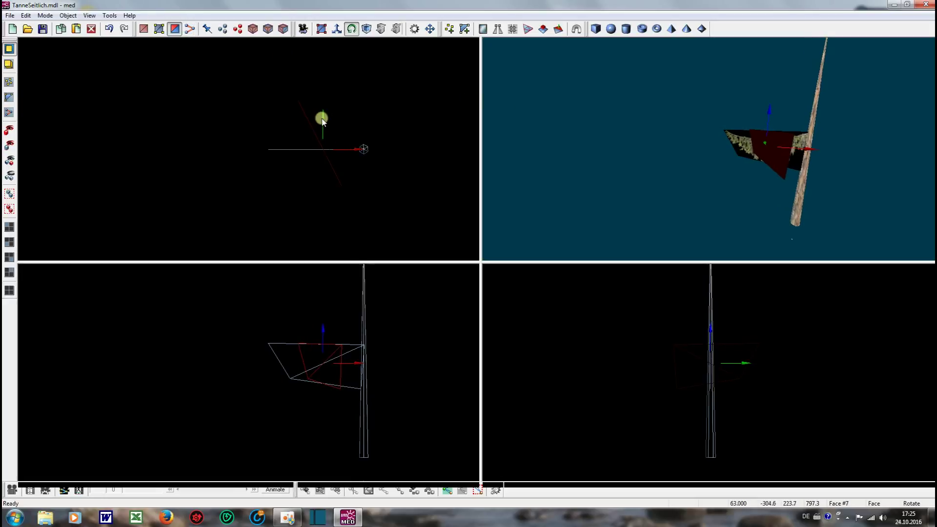
pyautogui.scroll(2, 322, 119)
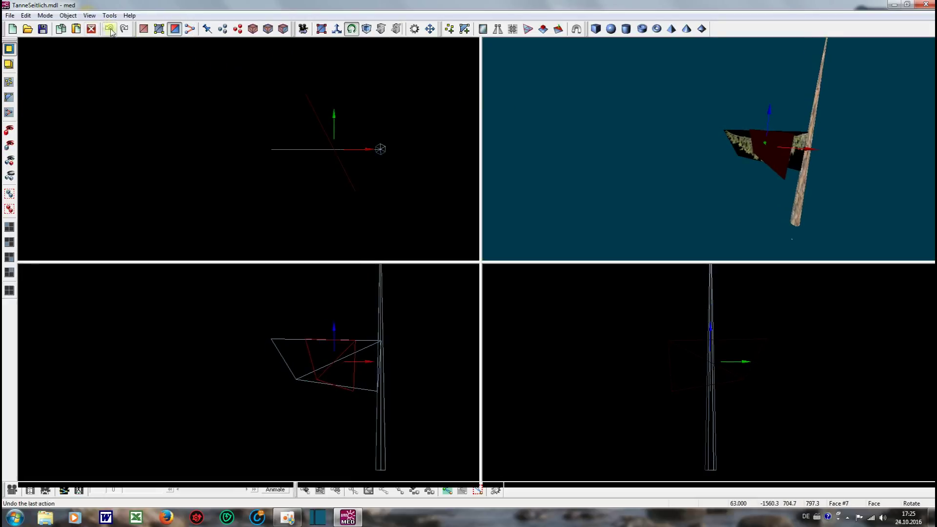
pyautogui.click(337, 29)
pyautogui.click(340, 112)
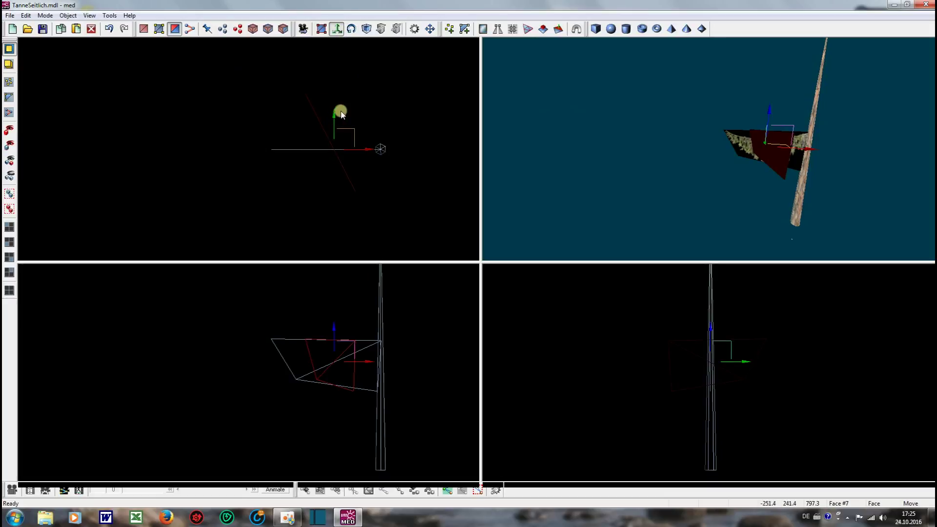
pyautogui.moveTo(334, 112); pyautogui.dragTo(337, 70)
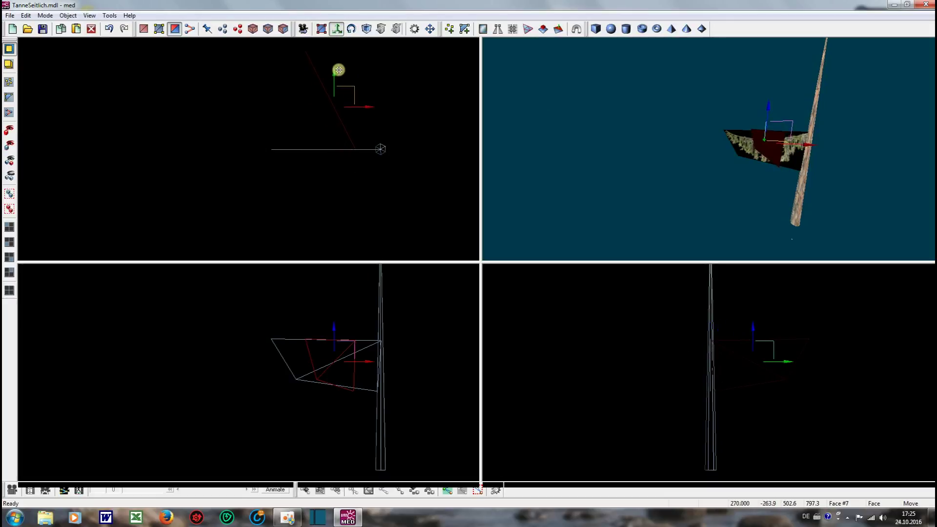
pyautogui.moveTo(368, 107); pyautogui.dragTo(391, 109)
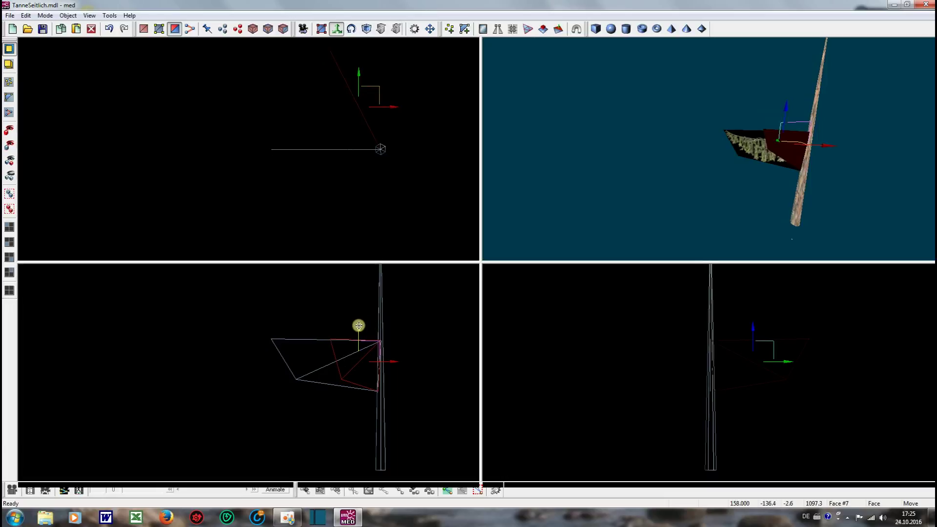
pyautogui.moveTo(359, 326); pyautogui.dragTo(358, 310)
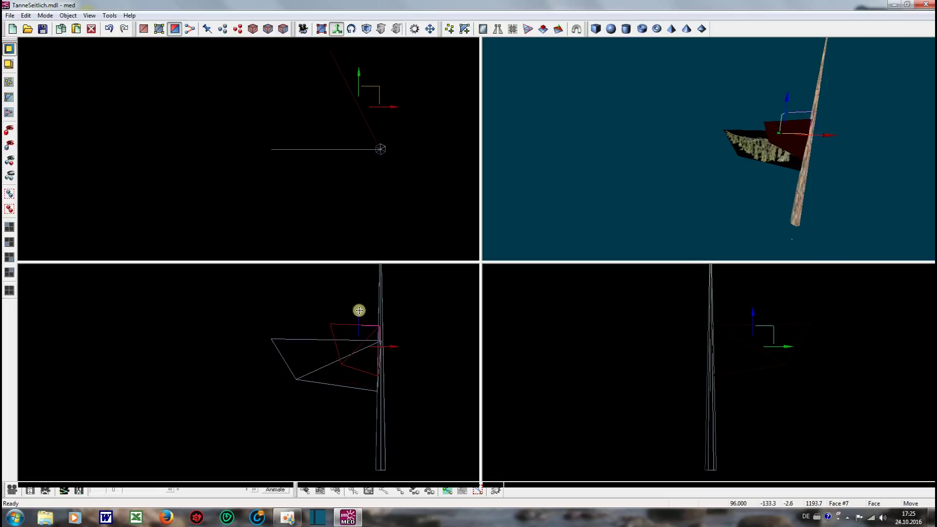
# Paste another copy of the branch and move it 385 units along negative Y in the top view
pyautogui.click(26, 16)
pyautogui.click(49, 69)
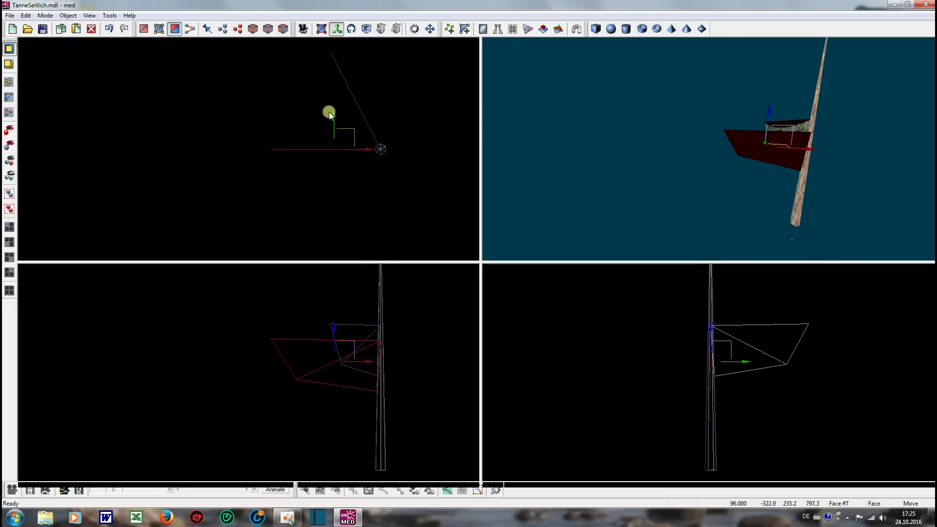
pyautogui.moveTo(334, 117); pyautogui.dragTo(321, 79)
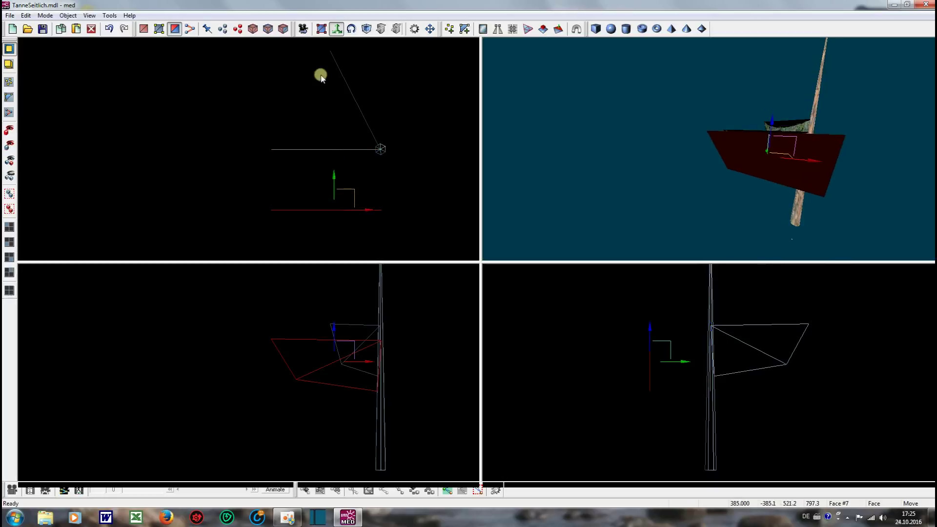
# Rotate the newly pasted branch copy by -57 degrees about the vertical axis
pyautogui.click(352, 29)
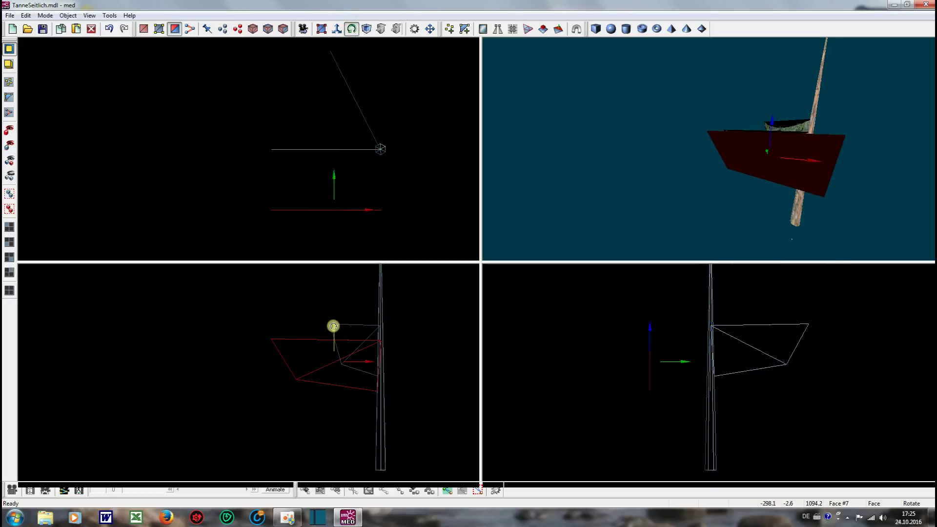
pyautogui.moveTo(333, 326); pyautogui.dragTo(334, 297)
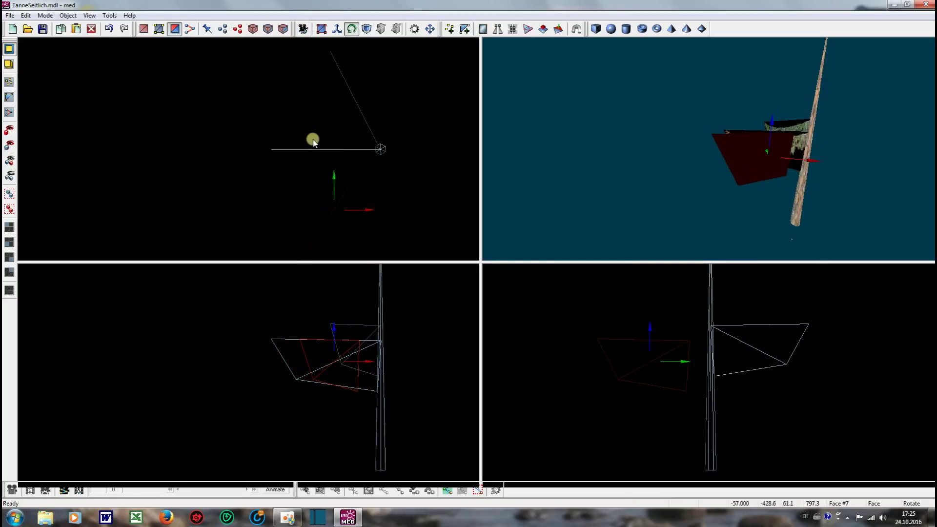
pyautogui.moveTo(313, 141); pyautogui.dragTo(313, 139)
# Move the rotated branch copy 129 units along Y, 139 units along X and 41 units upward, joining it to the trunk
pyautogui.click(337, 29)
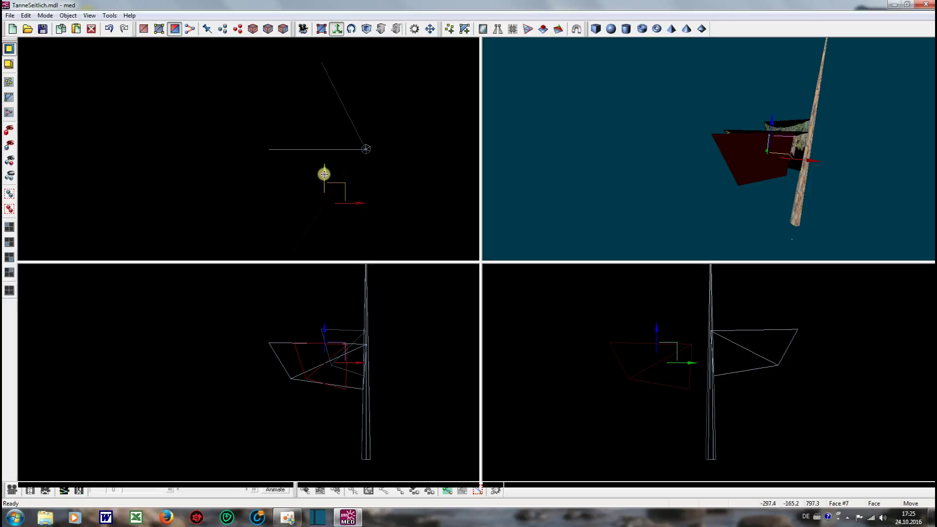
pyautogui.moveTo(324, 177); pyautogui.dragTo(327, 152)
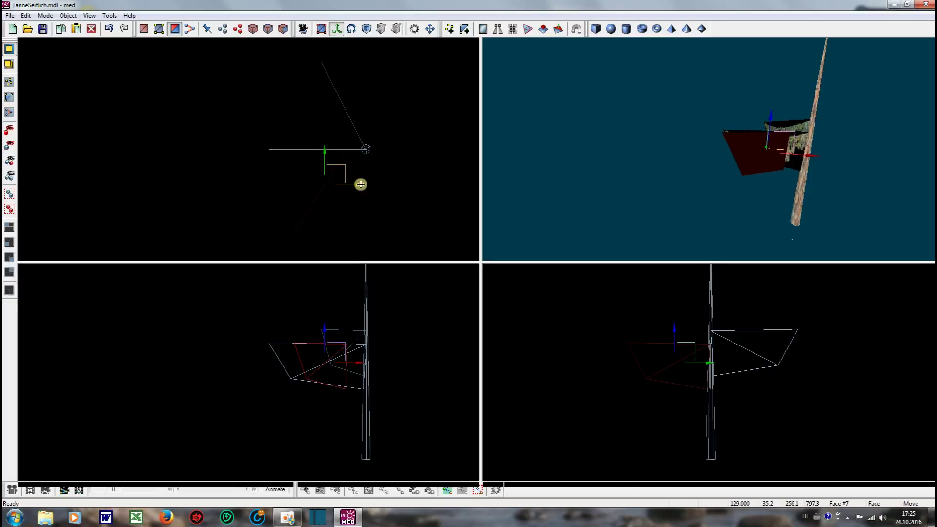
pyautogui.moveTo(360, 185); pyautogui.dragTo(383, 185)
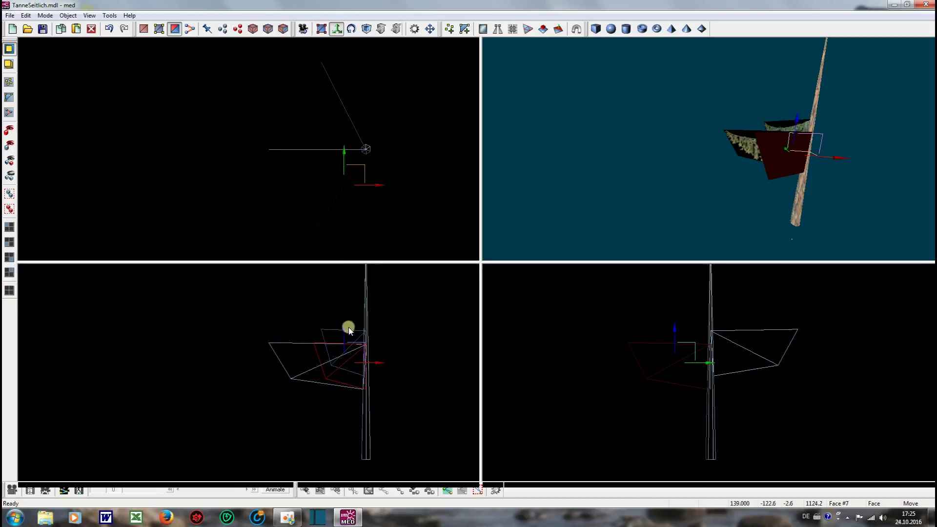
pyautogui.moveTo(344, 327); pyautogui.dragTo(344, 322)
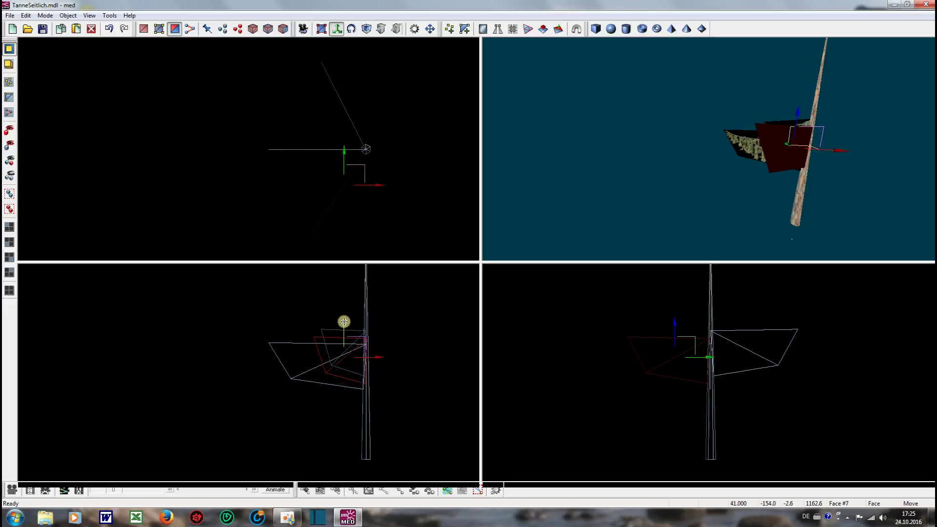
# Paste another copy of the branch and move it 433 units along negative Y in the top view
pyautogui.click(26, 16)
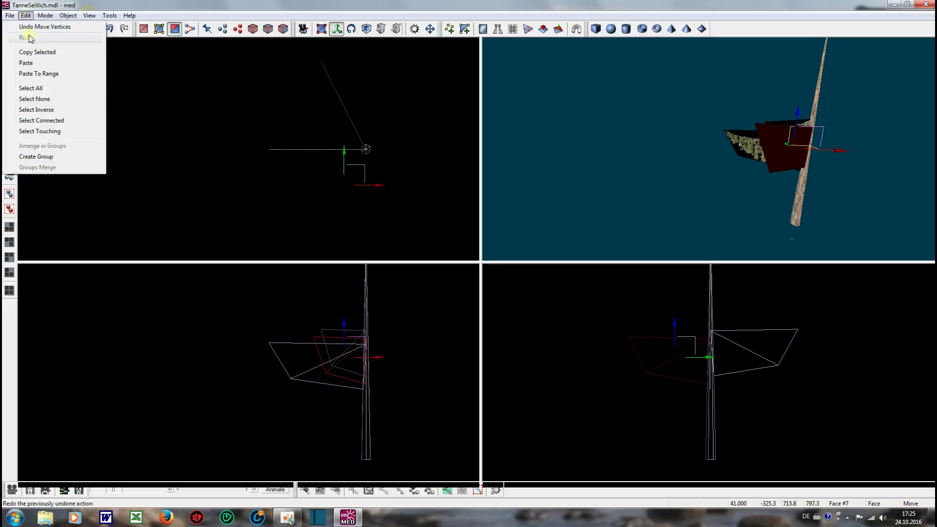
pyautogui.click(29, 62)
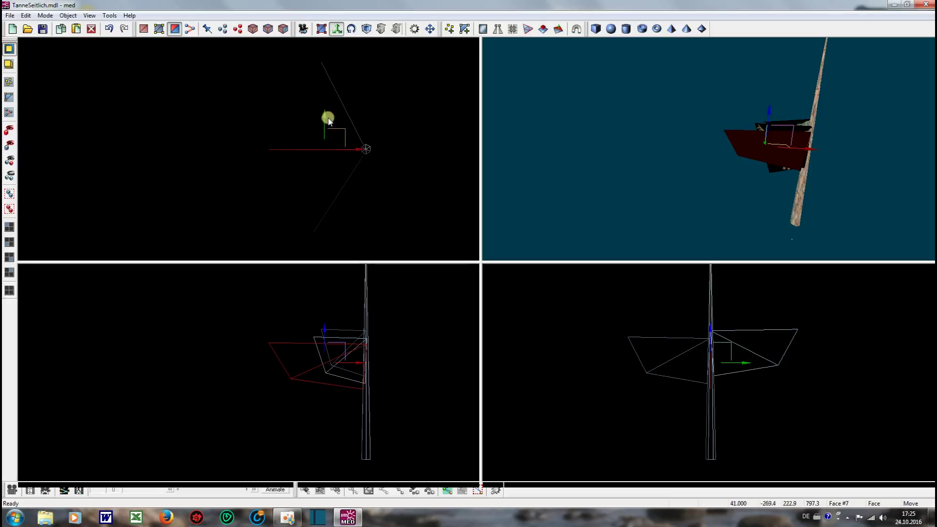
pyautogui.moveTo(323, 116); pyautogui.dragTo(324, 175)
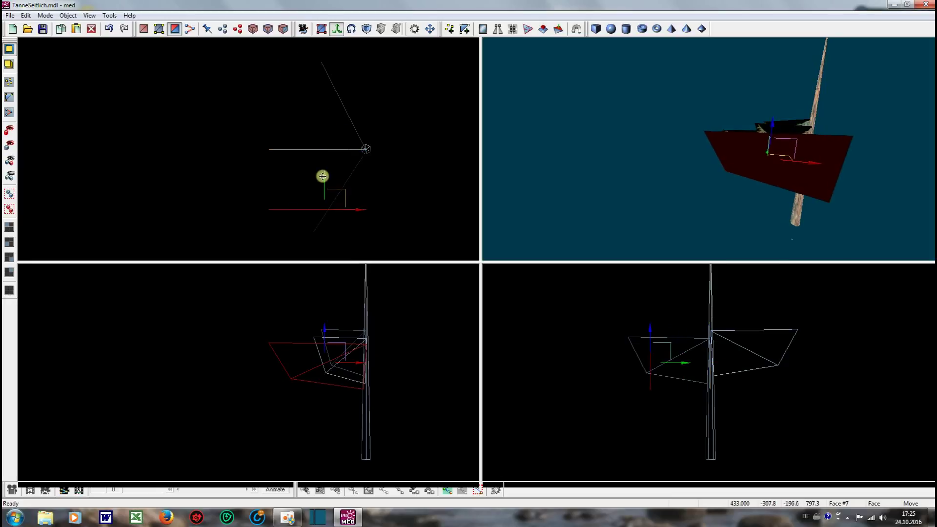
# Rotate the pasted branch about the vertical axis and join it to the trunk by moving it about 485 units in X, 181 in Y and 69 upward
pyautogui.click(352, 29)
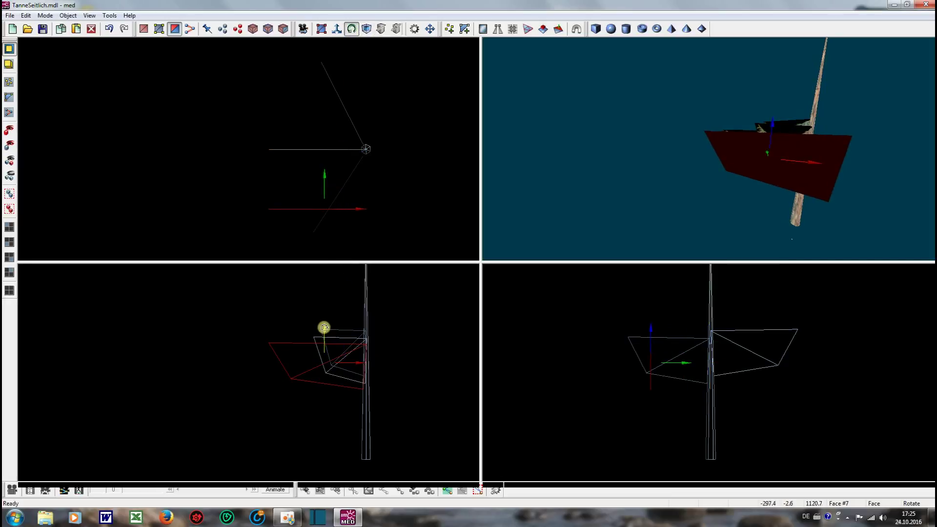
pyautogui.moveTo(324, 328); pyautogui.dragTo(329, 265)
pyautogui.click(336, 29)
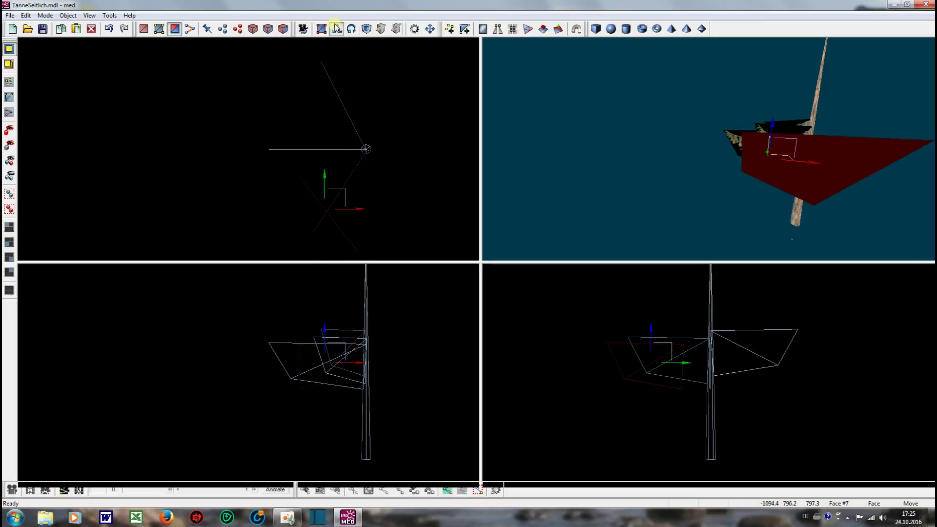
pyautogui.moveTo(325, 348); pyautogui.dragTo(387, 372)
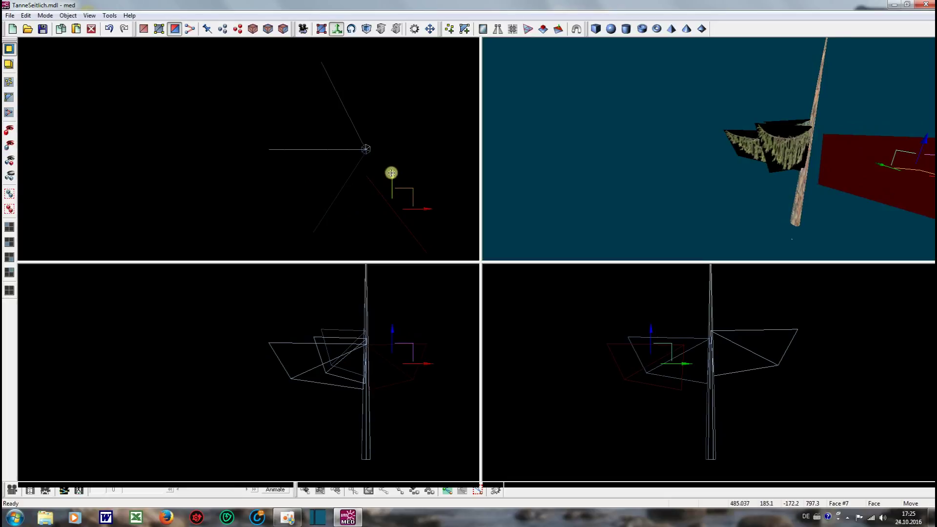
pyautogui.moveTo(391, 173); pyautogui.dragTo(398, 147)
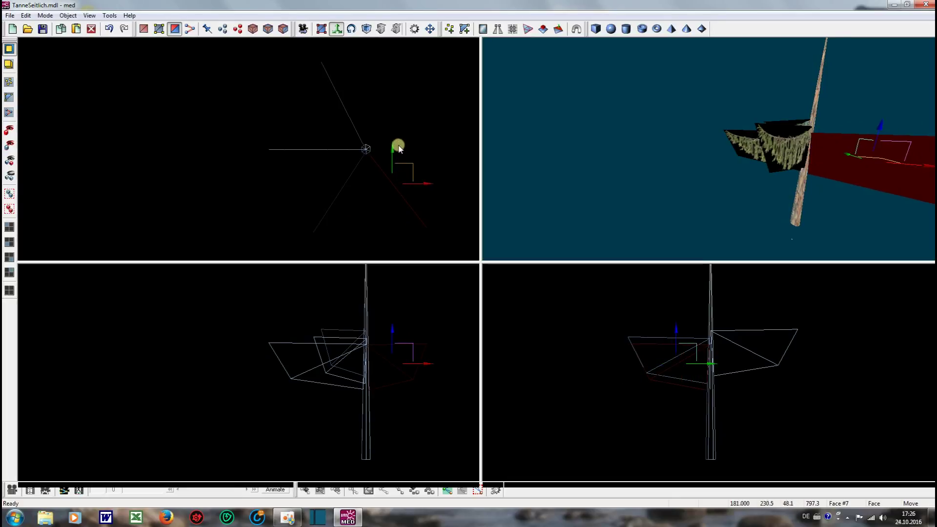
pyautogui.moveTo(392, 330); pyautogui.dragTo(392, 321)
# Paste one more branch copy and move it 489 units along negative Y in the top view
pyautogui.click(26, 15)
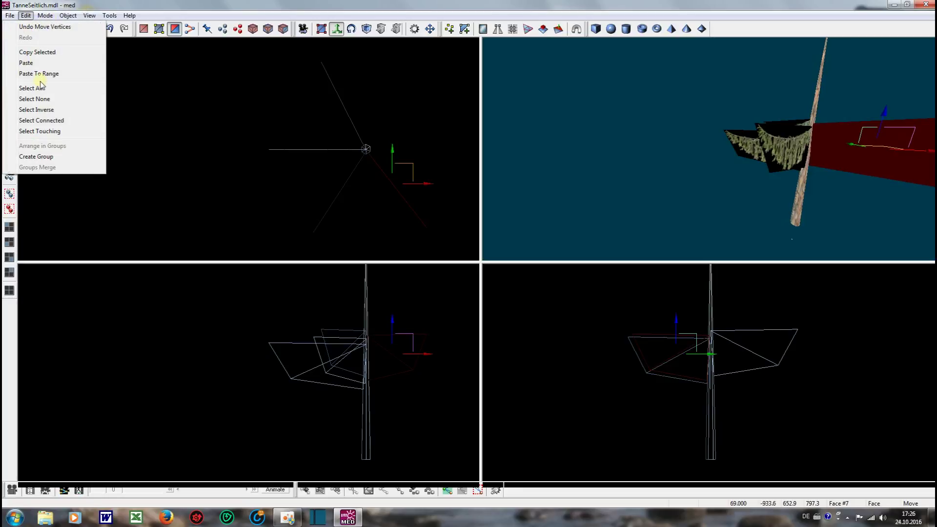
pyautogui.click(42, 63)
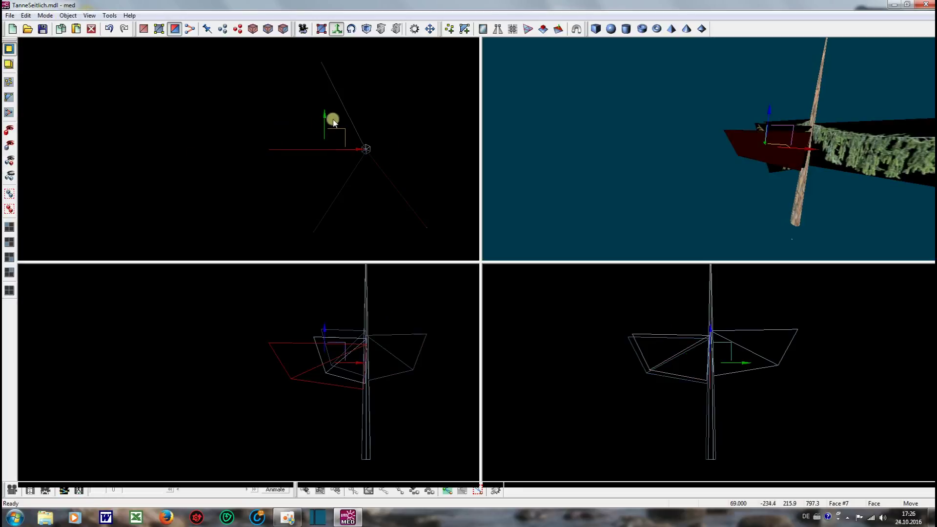
pyautogui.moveTo(324, 114); pyautogui.dragTo(328, 181)
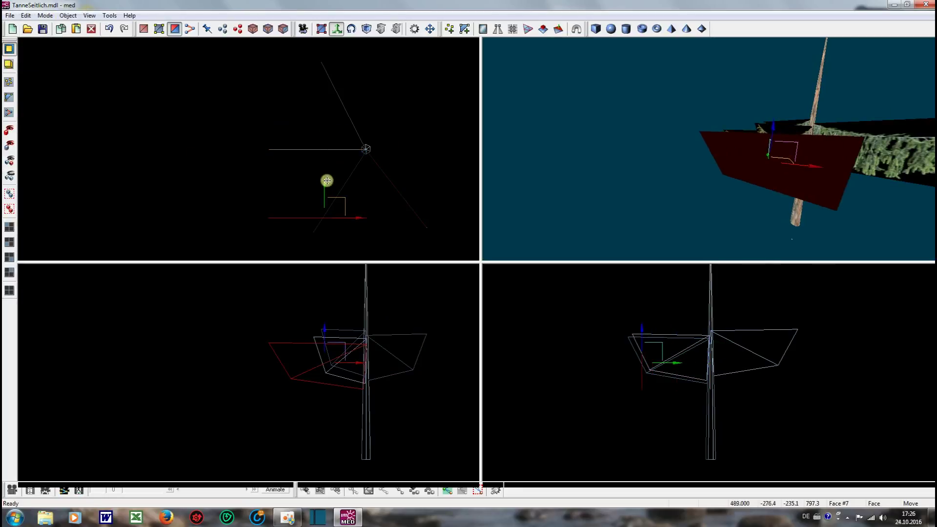
# Rotate this branch copy 136 degrees about the vertical axis and move it to the open positive-X, positive-Y side of the trunk, then deselect it
pyautogui.click(351, 29)
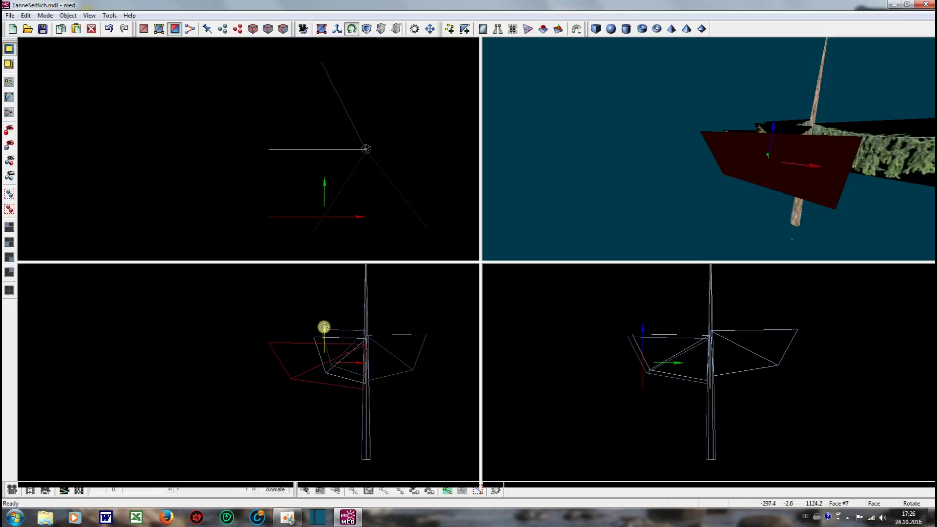
pyautogui.moveTo(324, 327); pyautogui.dragTo(302, 393)
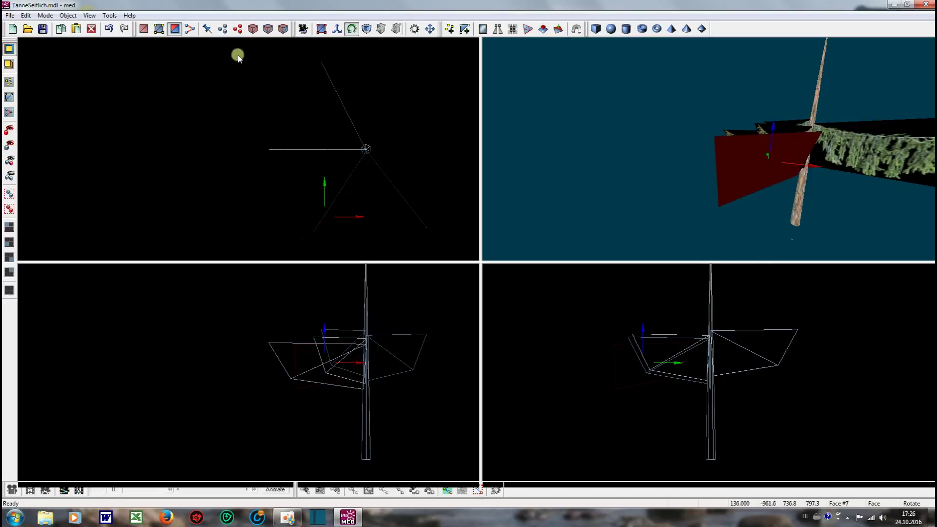
pyautogui.click(337, 28)
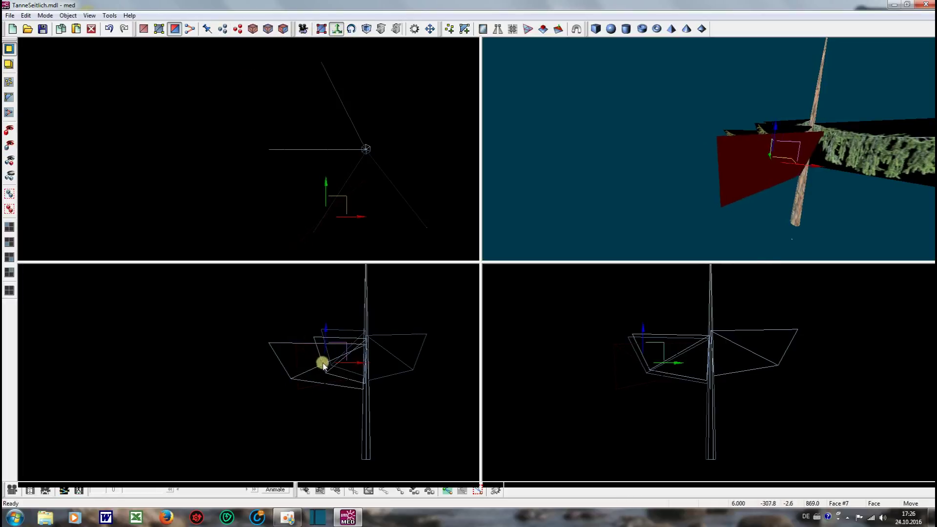
pyautogui.moveTo(323, 364); pyautogui.dragTo(391, 330)
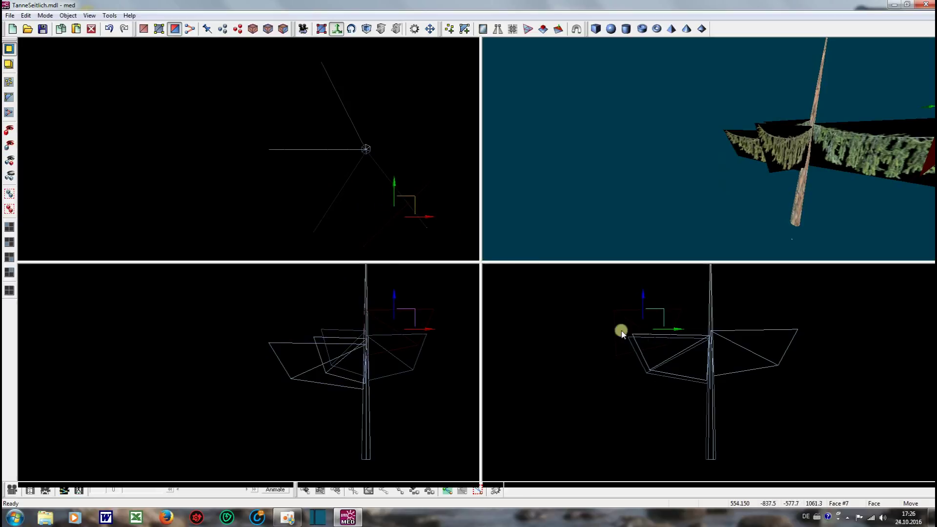
pyautogui.moveTo(624, 330); pyautogui.dragTo(732, 355)
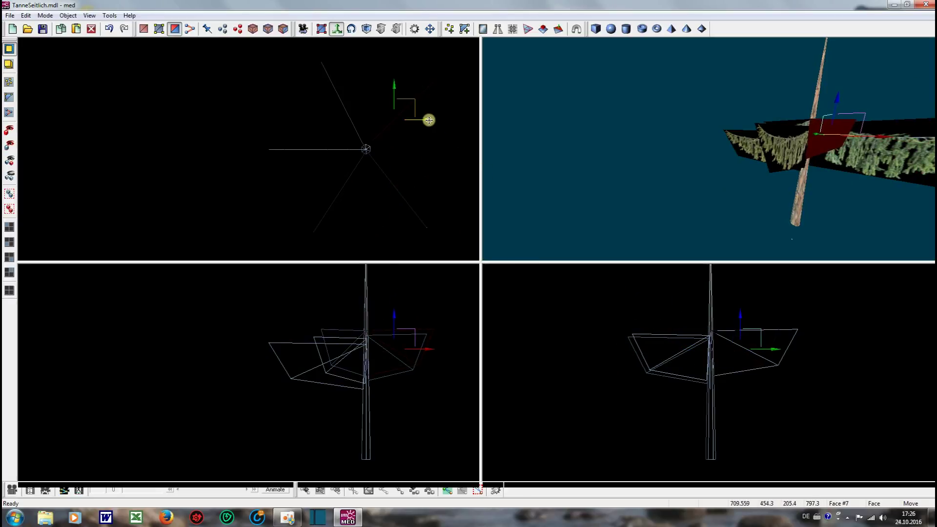
pyautogui.moveTo(429, 120); pyautogui.dragTo(431, 121)
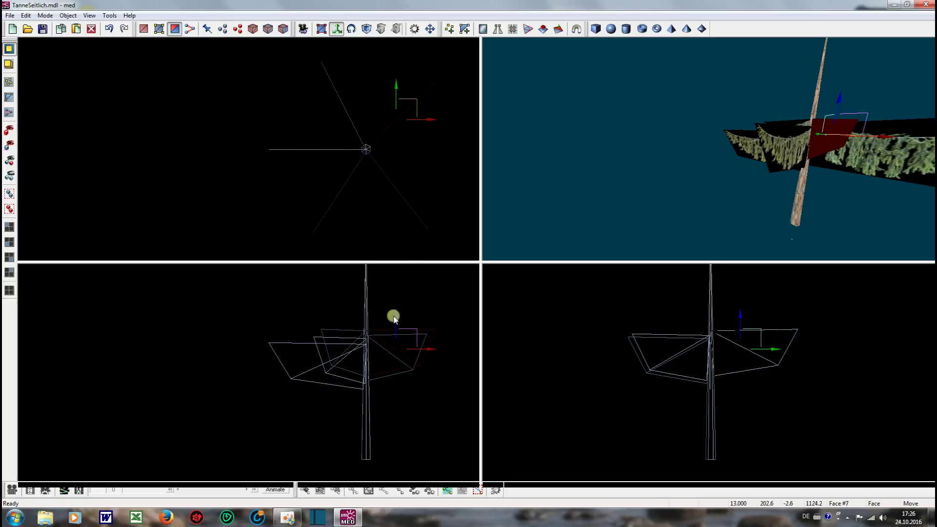
pyautogui.moveTo(395, 318); pyautogui.dragTo(394, 334)
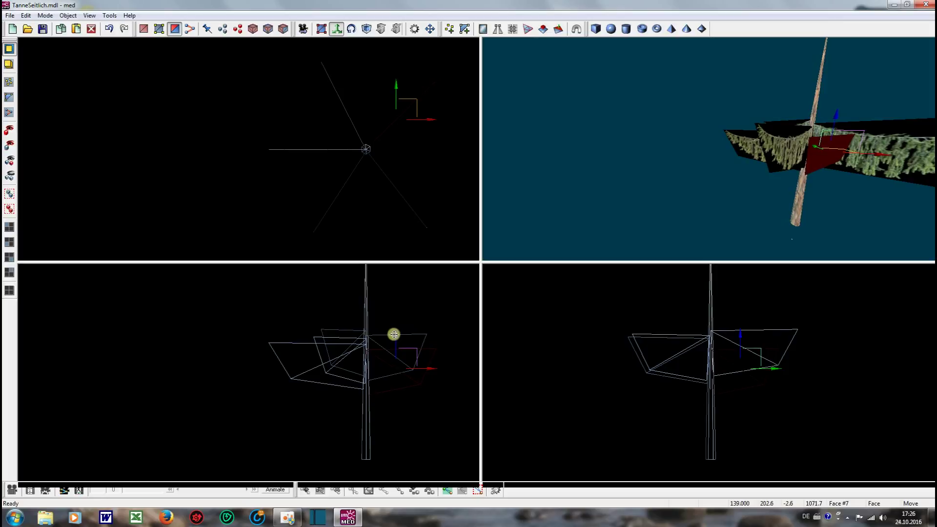
pyautogui.click(628, 149)
pyautogui.scroll(-3, 621, 170)
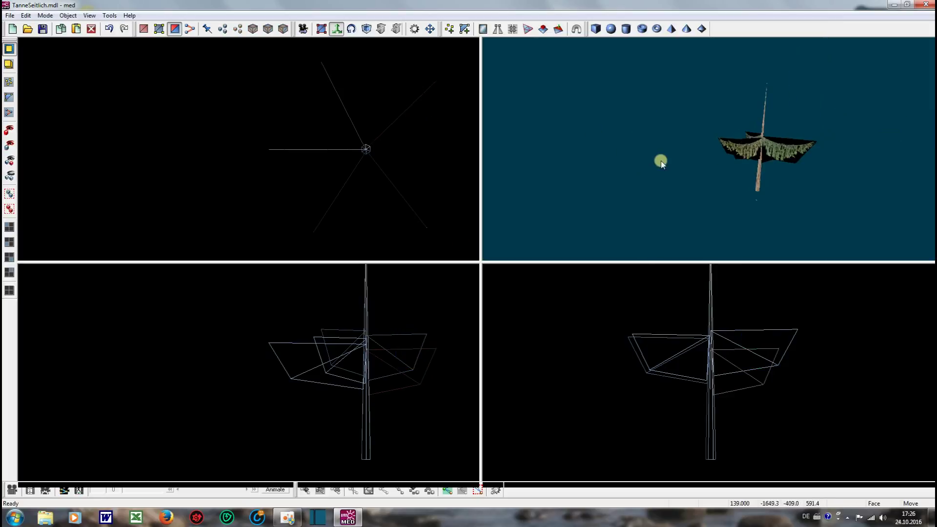
pyautogui.moveTo(660, 163)
pyautogui.mouseDown()
pyautogui.moveTo(639, 173)
pyautogui.moveTo(644, 153)
pyautogui.moveTo(650, 186)
pyautogui.moveTo(663, 193)
pyautogui.moveTo(677, 157)
pyautogui.mouseUp()
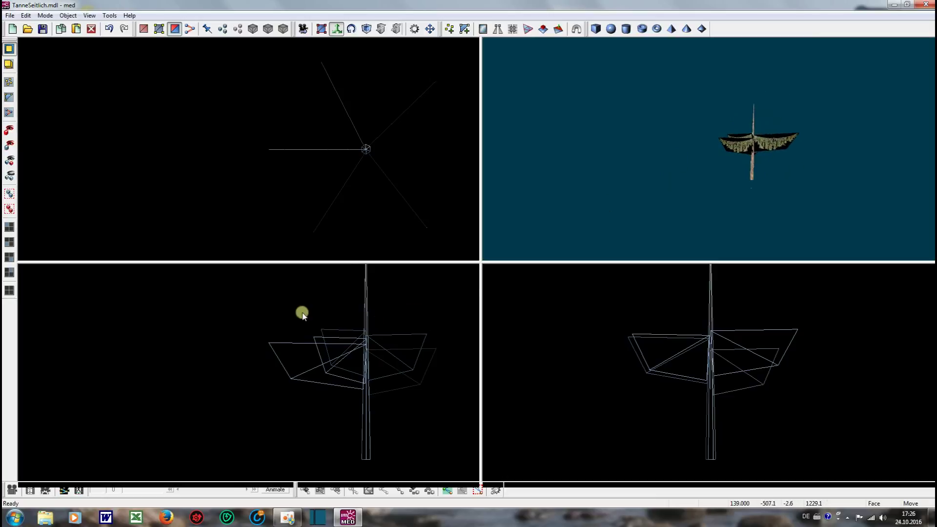
pyautogui.moveTo(230, 315); pyautogui.dragTo(429, 397)
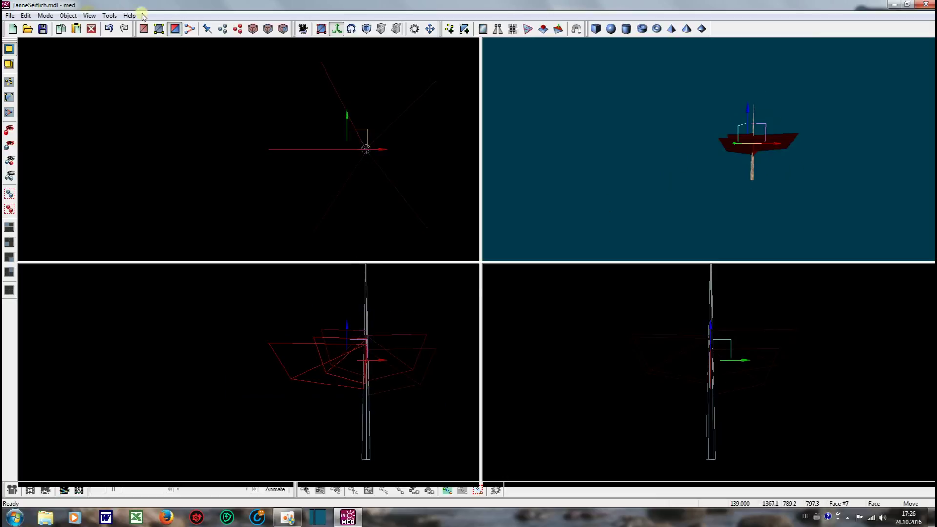
pyautogui.click(45, 15)
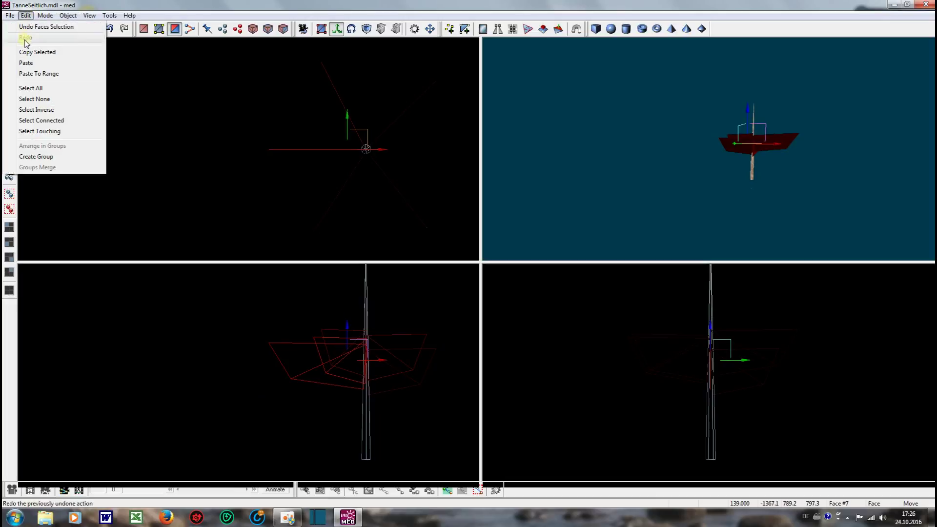
pyautogui.click(32, 63)
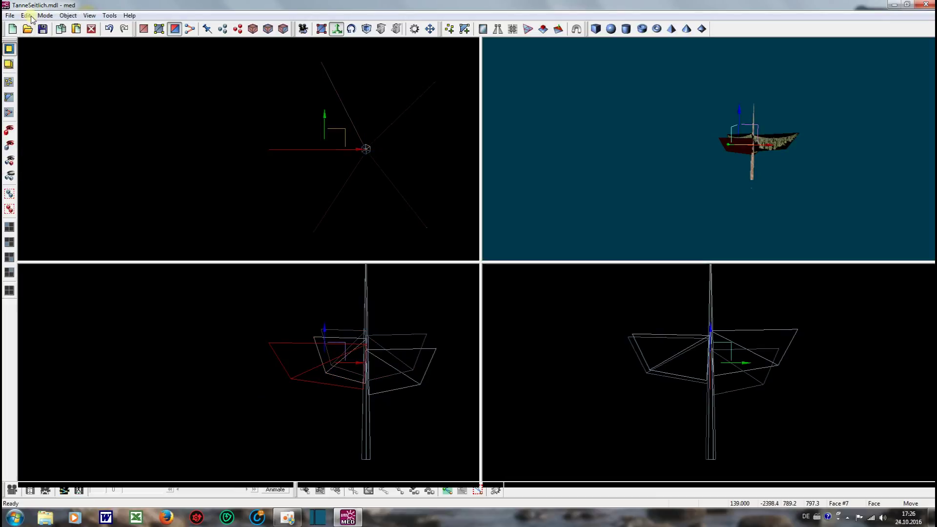
pyautogui.press('Delete')
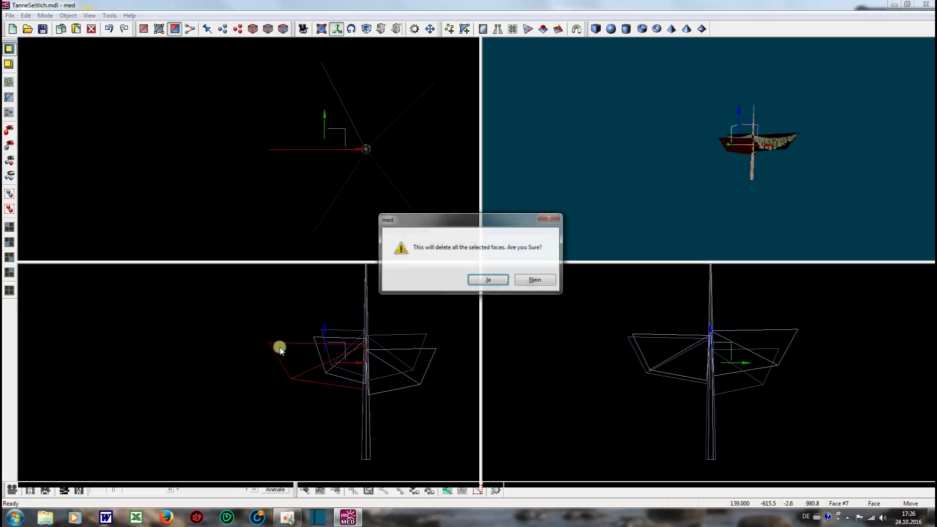
pyautogui.press('Return')
pyautogui.press('Return')
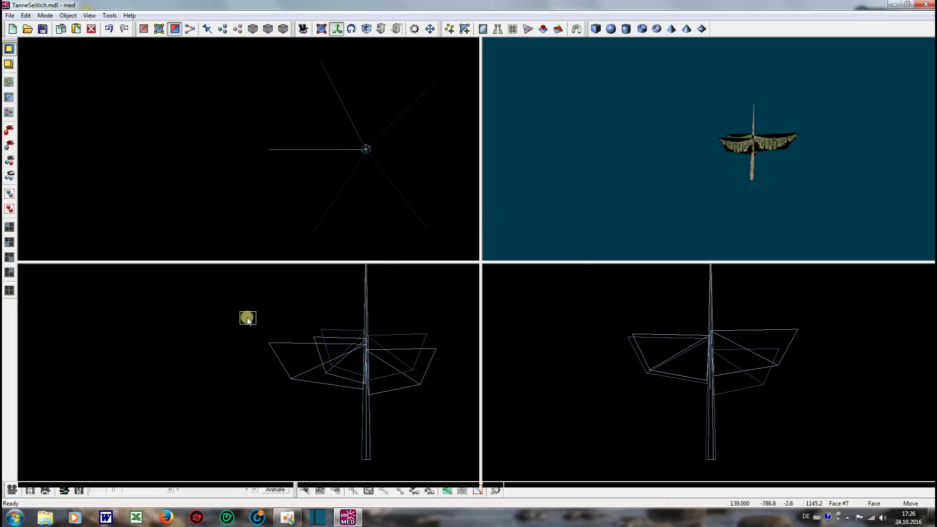
# Select the ring of branches, duplicate it by copy and paste, and move the copy 202 units up the trunk
pyautogui.moveTo(247, 319); pyautogui.dragTo(470, 409)
pyautogui.click(26, 15)
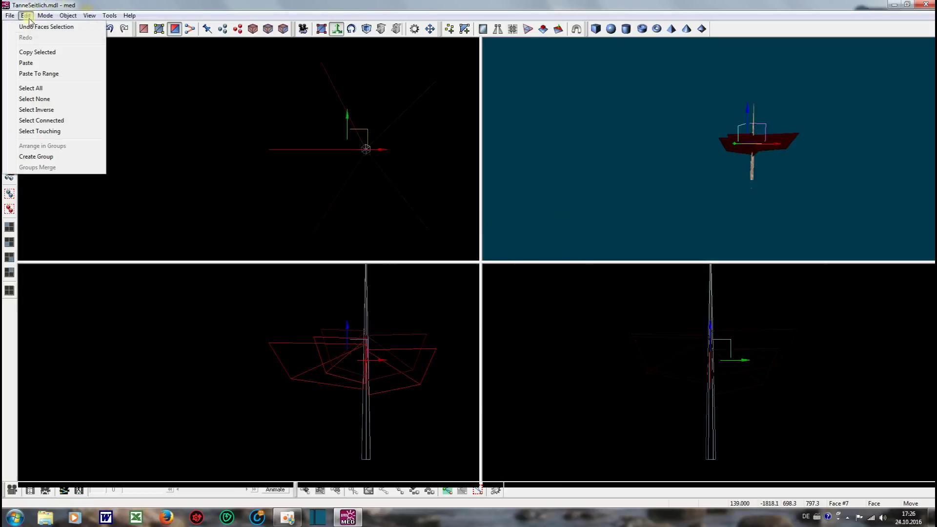
pyautogui.click(42, 50)
pyautogui.click(25, 15)
pyautogui.click(32, 61)
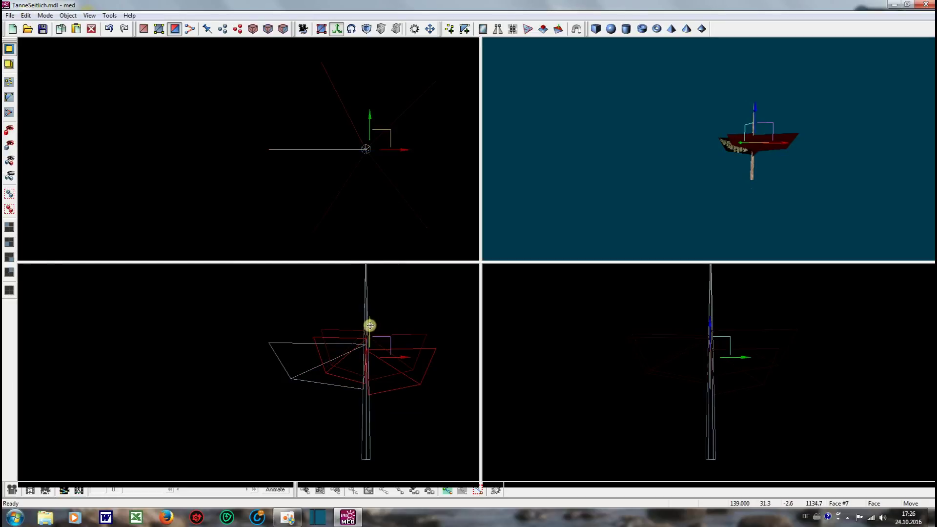
pyautogui.moveTo(369, 325); pyautogui.dragTo(369, 296)
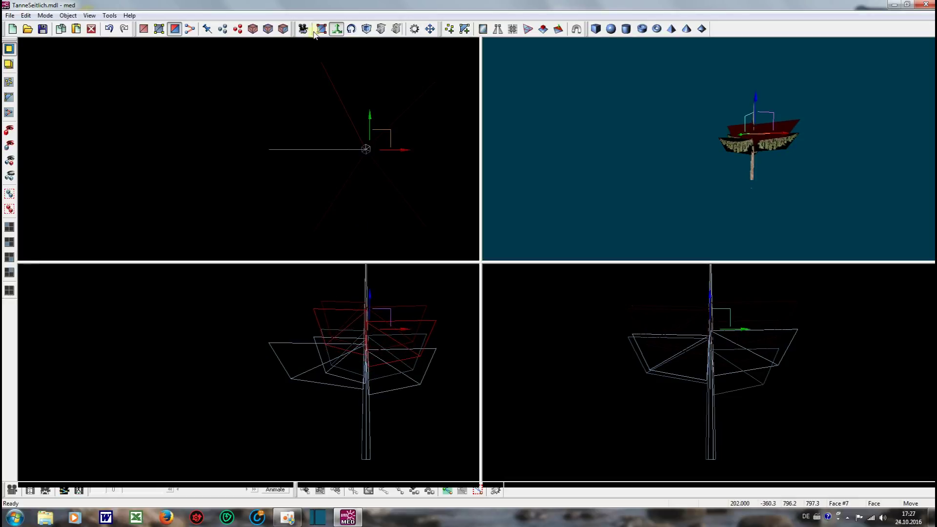
# Rotate the upper branch ring about 45 degrees around the vertical axis and scale it to 0.82
pyautogui.click(352, 29)
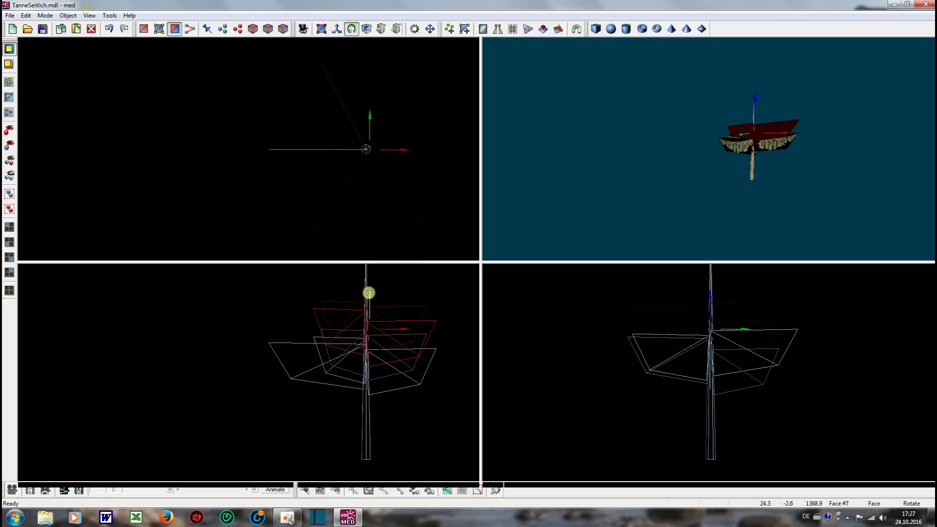
pyautogui.moveTo(369, 293); pyautogui.dragTo(368, 315)
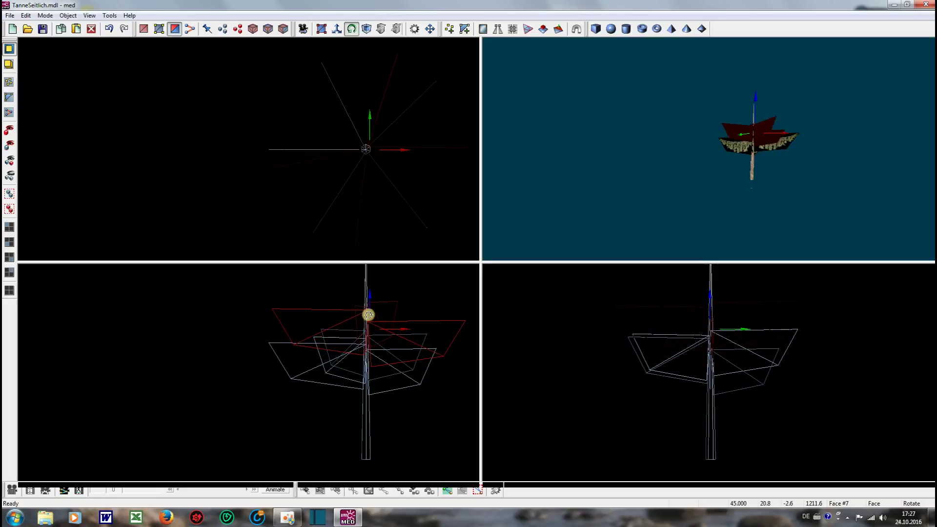
pyautogui.click(367, 28)
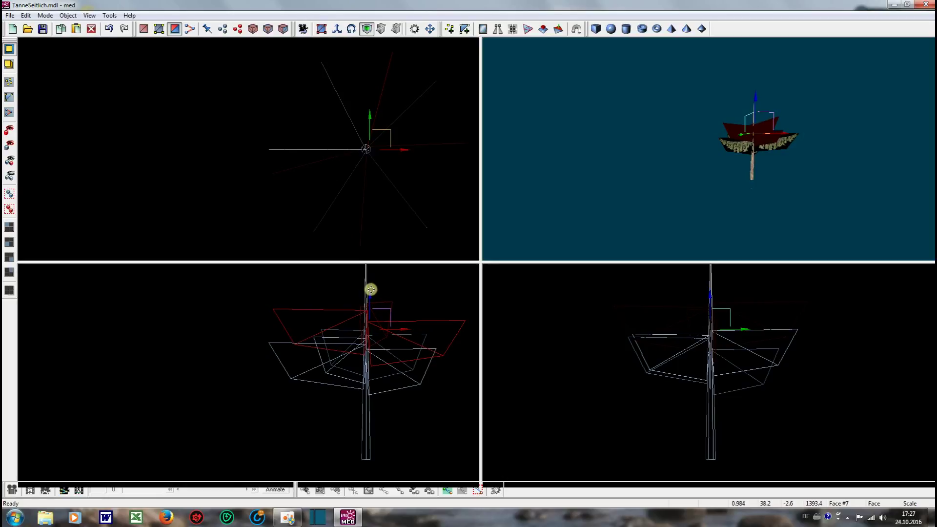
pyautogui.moveTo(347, 323); pyautogui.dragTo(334, 287)
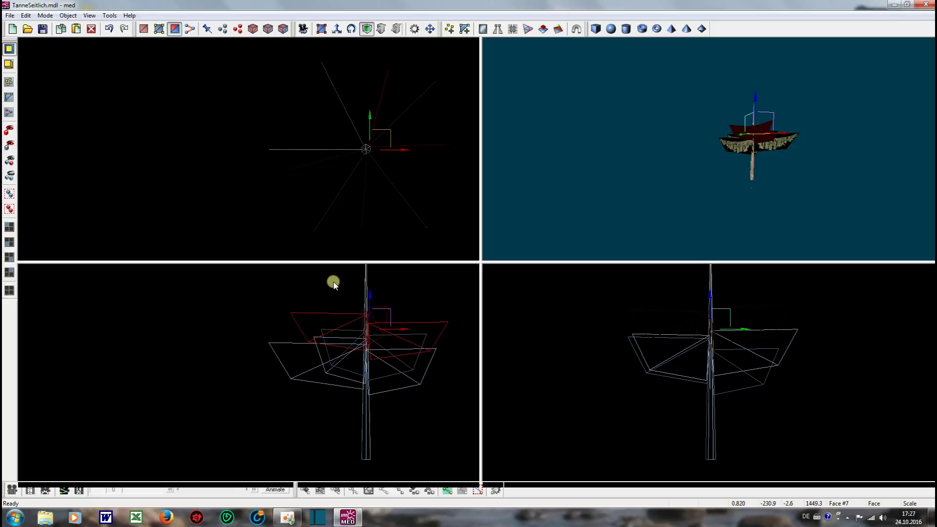
# Select the lowest ring of branches, copy it and paste a duplicate in place
pyautogui.click(193, 391)
pyautogui.moveTo(184, 410); pyautogui.dragTo(465, 328)
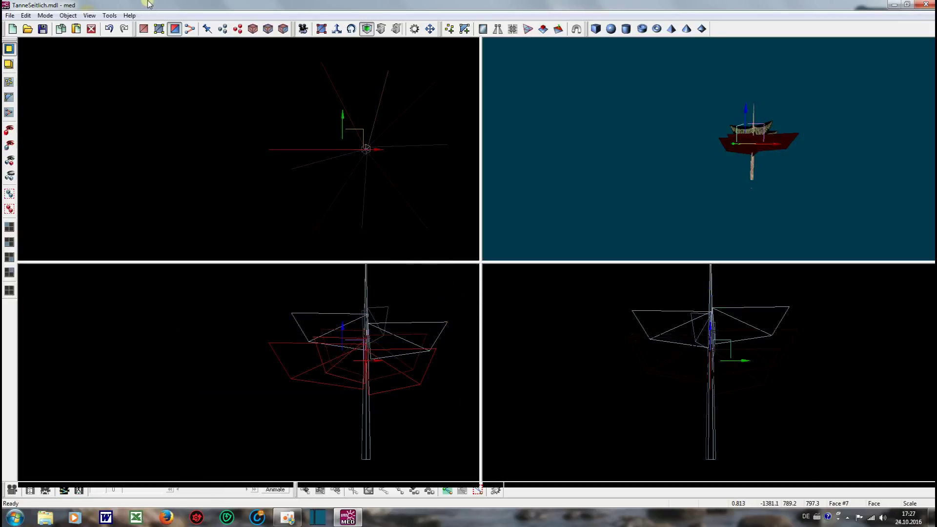
pyautogui.click(24, 15)
pyautogui.click(38, 52)
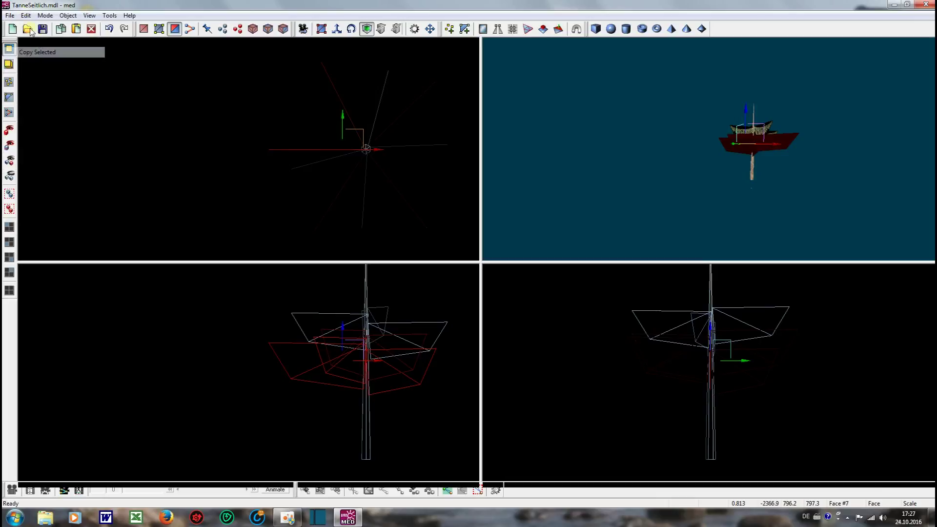
pyautogui.click(26, 15)
pyautogui.click(26, 63)
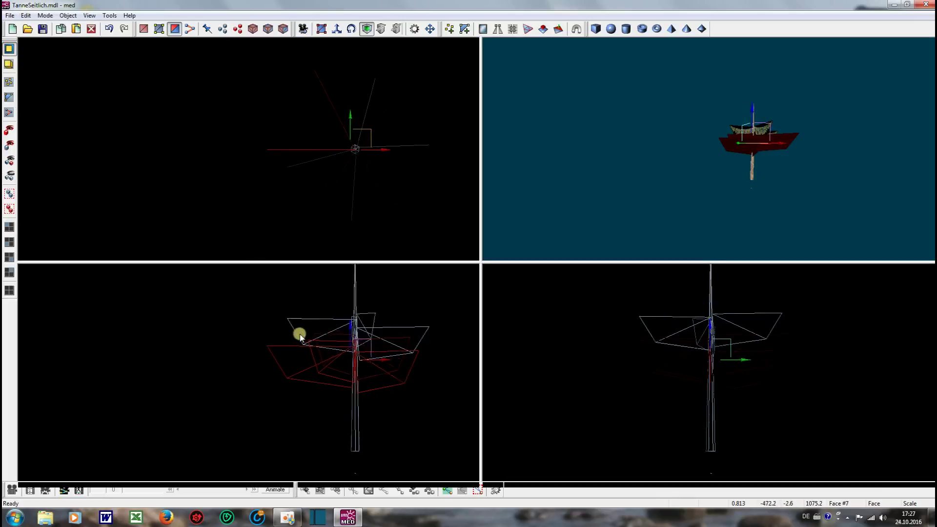
# Move the pasted branch ring up the trunk so it sits just above the second ring
pyautogui.moveTo(340, 326); pyautogui.dragTo(339, 286)
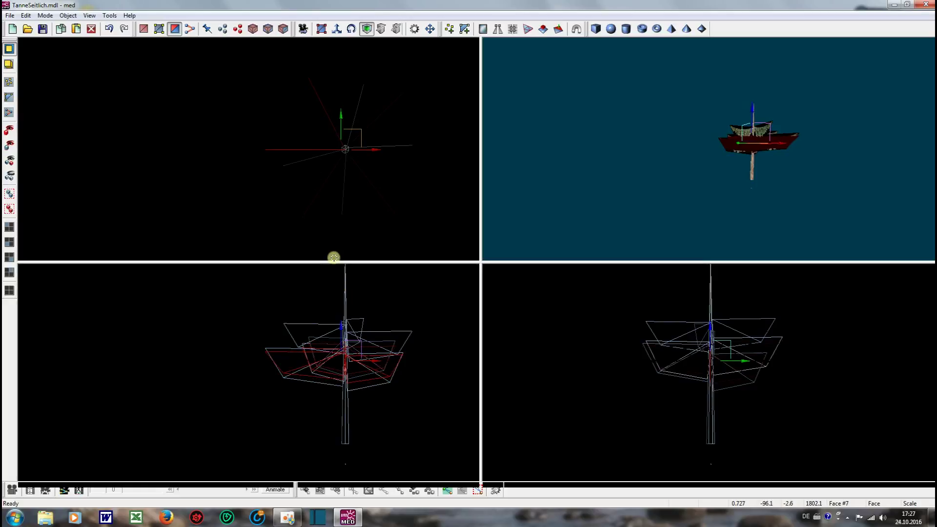
pyautogui.click(109, 29)
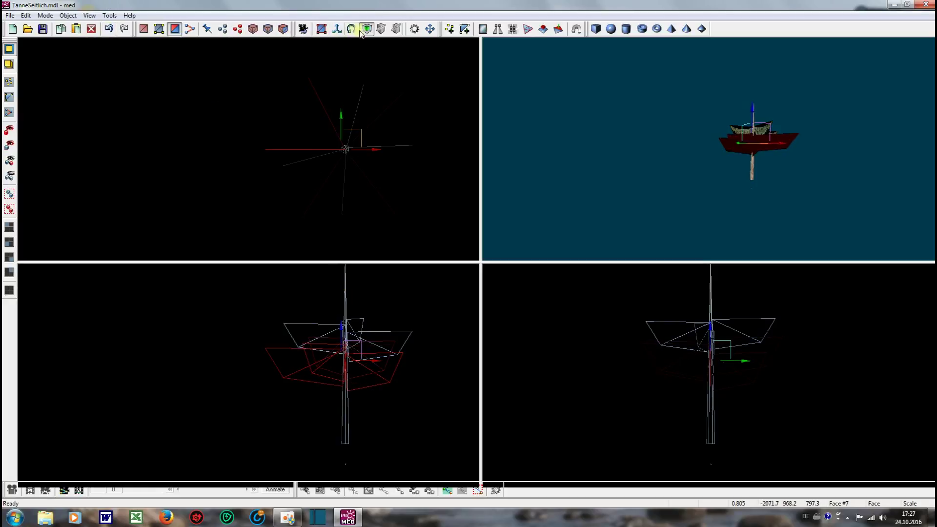
pyautogui.click(336, 28)
pyautogui.moveTo(341, 328); pyautogui.dragTo(342, 264)
pyautogui.scroll(5, 350, 162)
pyautogui.scroll(-3, 350, 162)
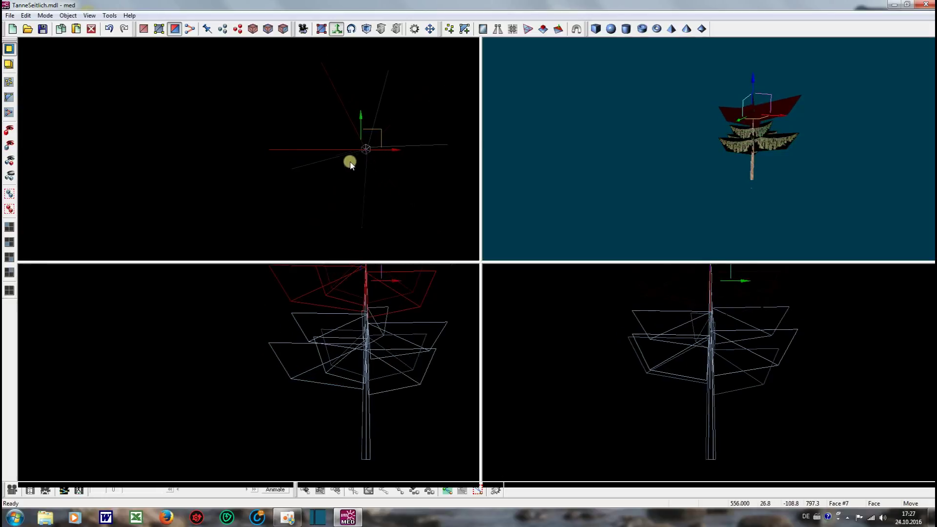
pyautogui.scroll(-1, 391, 305)
pyautogui.moveTo(387, 316); pyautogui.dragTo(398, 351, button='right')
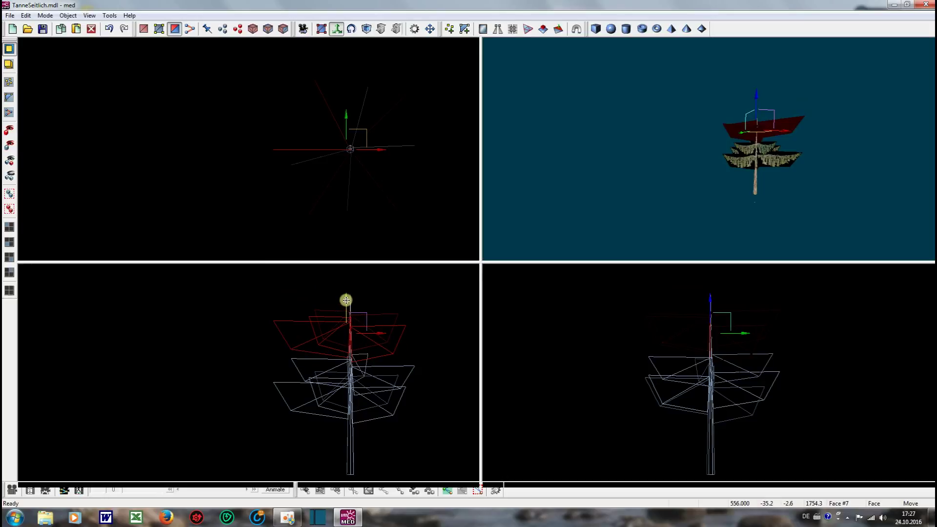
pyautogui.moveTo(347, 295); pyautogui.dragTo(345, 317)
# Rotate the third branch ring 102 degrees about the vertical axis and recentre it on the trunk in the top view
pyautogui.click(352, 28)
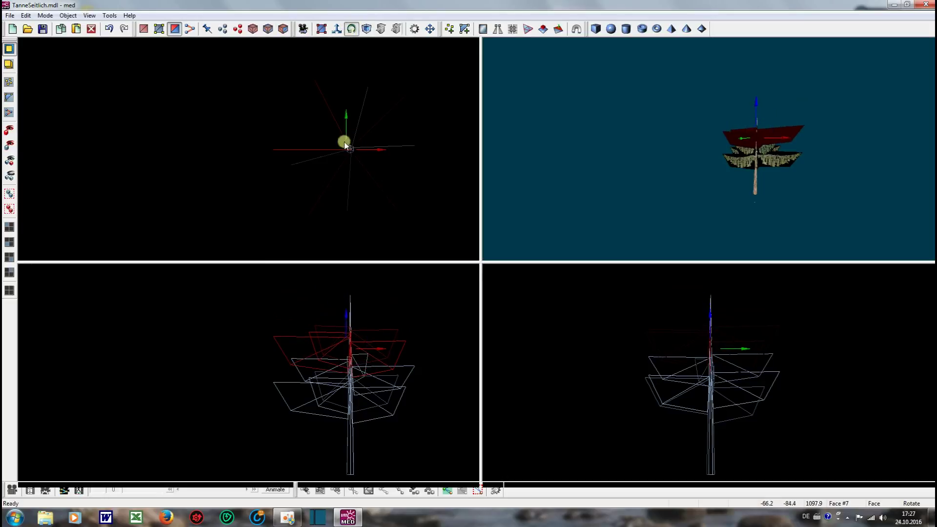
pyautogui.moveTo(344, 314); pyautogui.dragTo(344, 354)
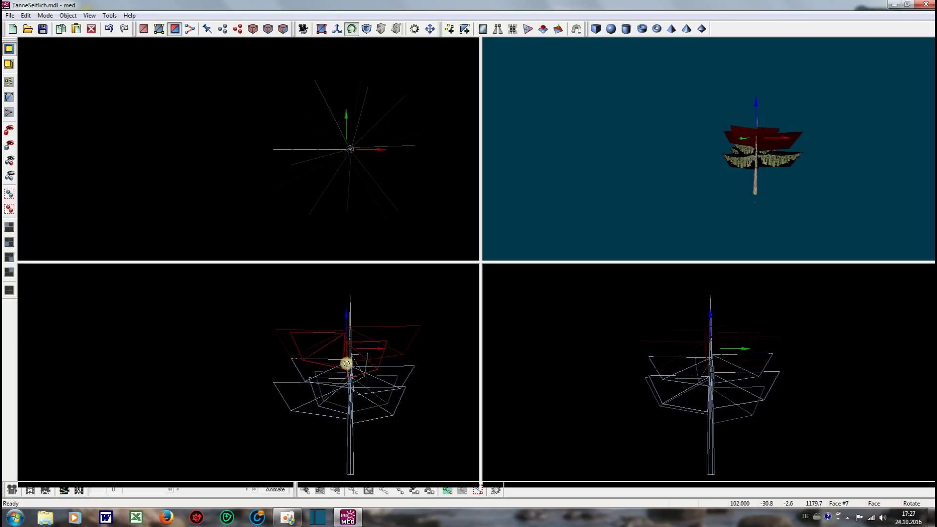
pyautogui.scroll(2, 330, 173)
pyautogui.scroll(1, 329, 174)
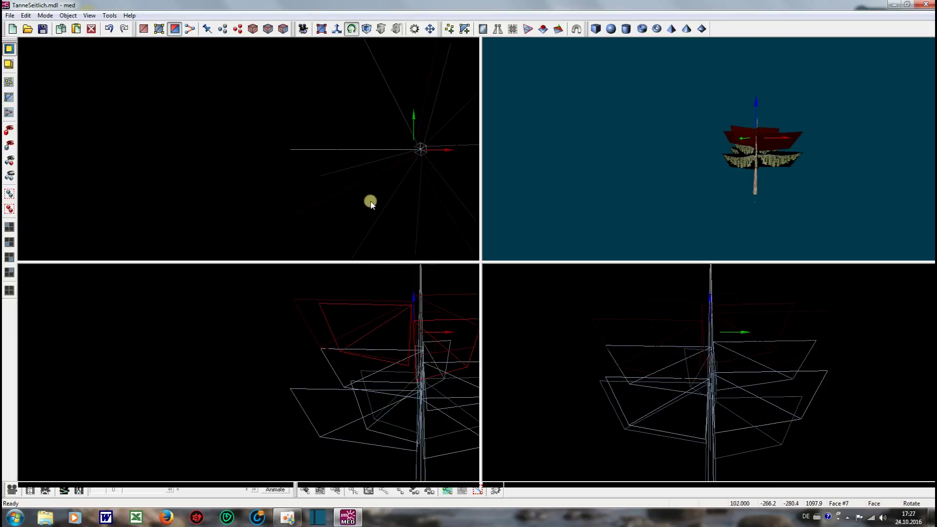
pyautogui.moveTo(371, 201); pyautogui.dragTo(342, 203, button='right')
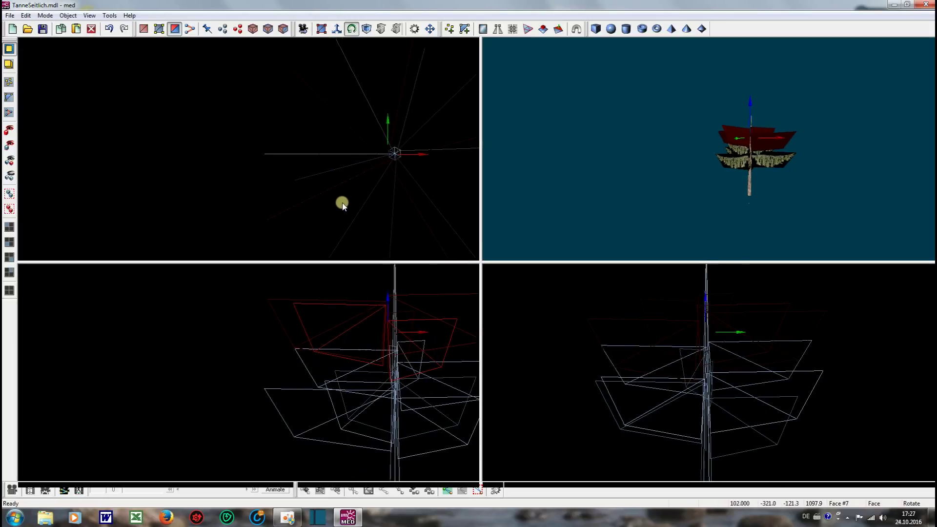
pyautogui.click(336, 29)
pyautogui.moveTo(420, 148)
pyautogui.mouseDown()
pyautogui.moveTo(435, 155)
pyautogui.moveTo(397, 125)
pyautogui.moveTo(394, 112)
pyautogui.mouseUp()
pyautogui.scroll(-5, 373, 163)
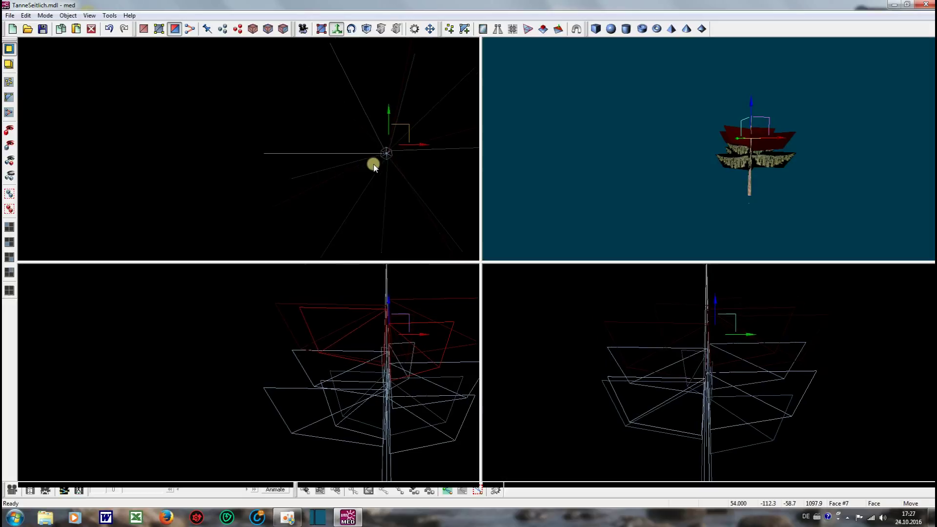
# Scale the third branch ring to 0.766 and deselect it
pyautogui.click(367, 28)
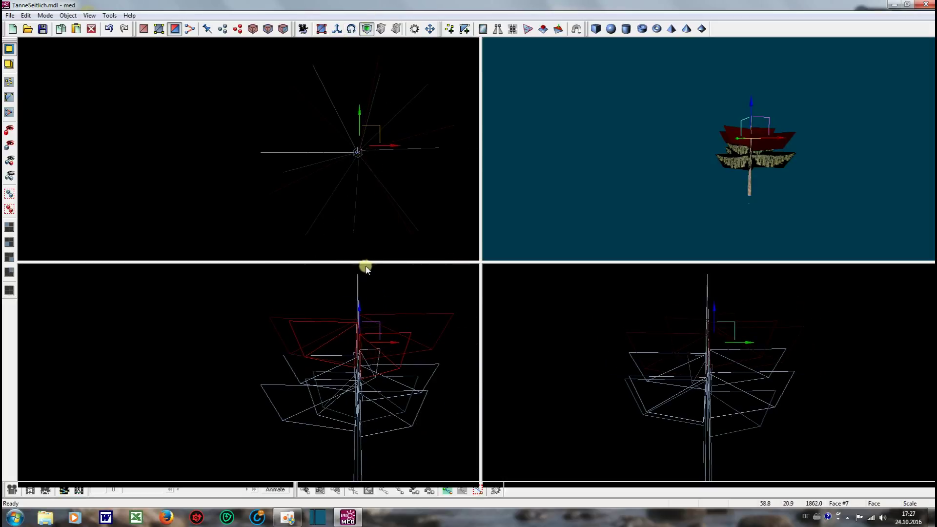
pyautogui.moveTo(404, 324); pyautogui.dragTo(368, 265)
pyautogui.press('Escape')
pyautogui.scroll(4, 736, 142)
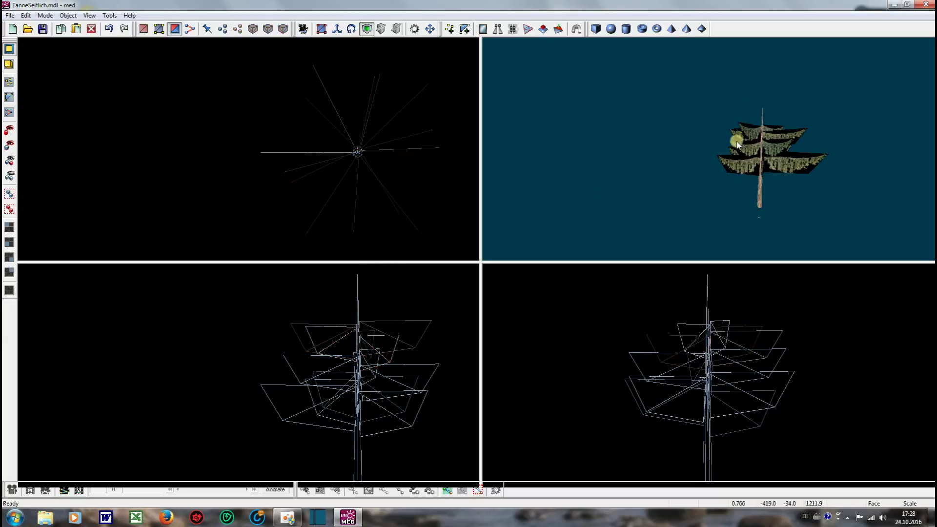
pyautogui.scroll(-1, 716, 153)
pyautogui.scroll(-2, 713, 154)
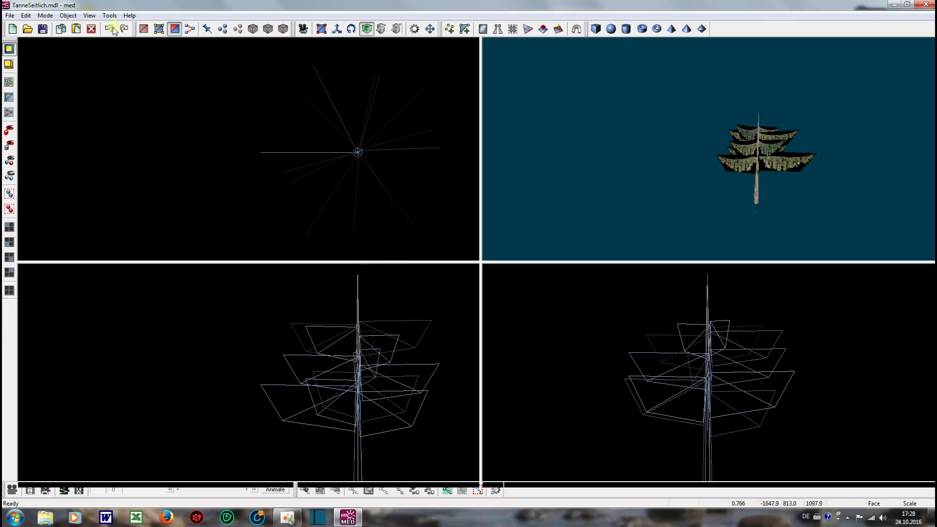
# Paste another copy of the lowest branch ring and move it 537 units up the trunk
pyautogui.click(27, 15)
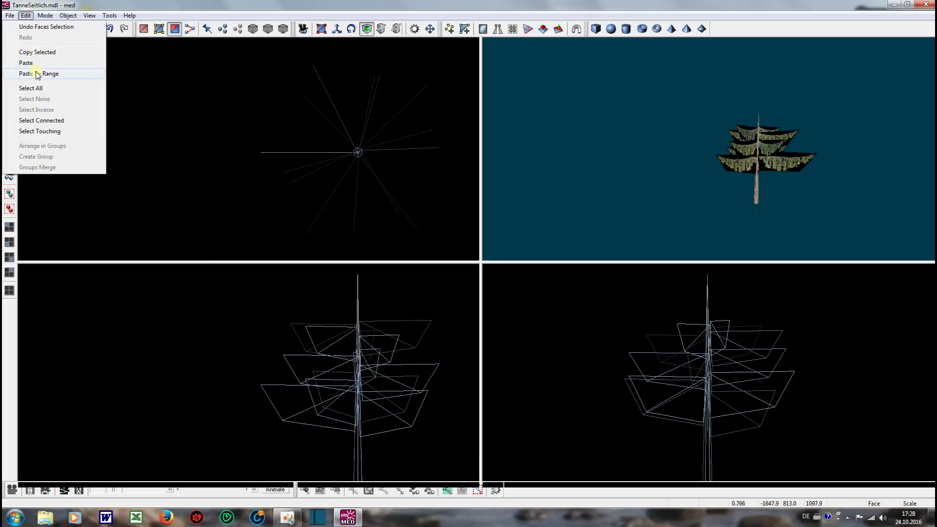
pyautogui.click(39, 64)
pyautogui.scroll(-3, 278, 349)
pyautogui.moveTo(279, 339); pyautogui.dragTo(270, 379, button='right')
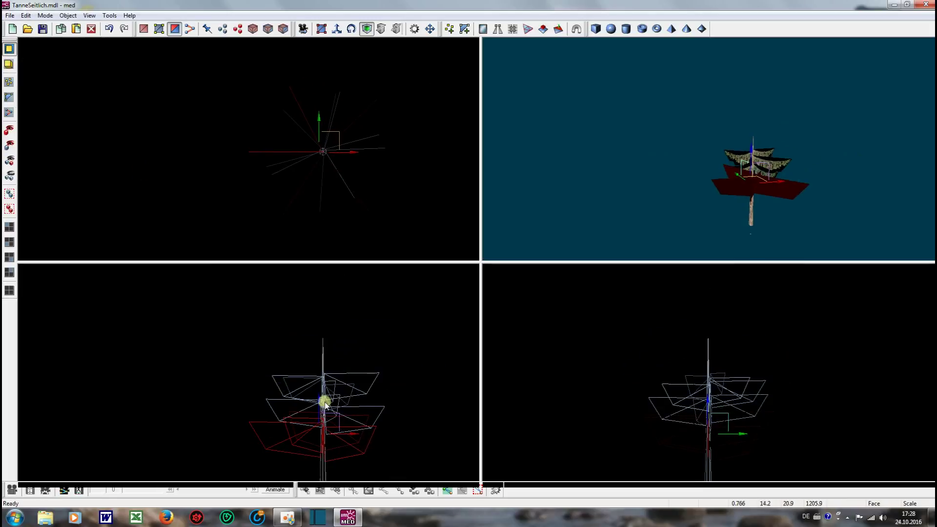
pyautogui.moveTo(318, 397); pyautogui.dragTo(324, 352)
pyautogui.click(110, 30)
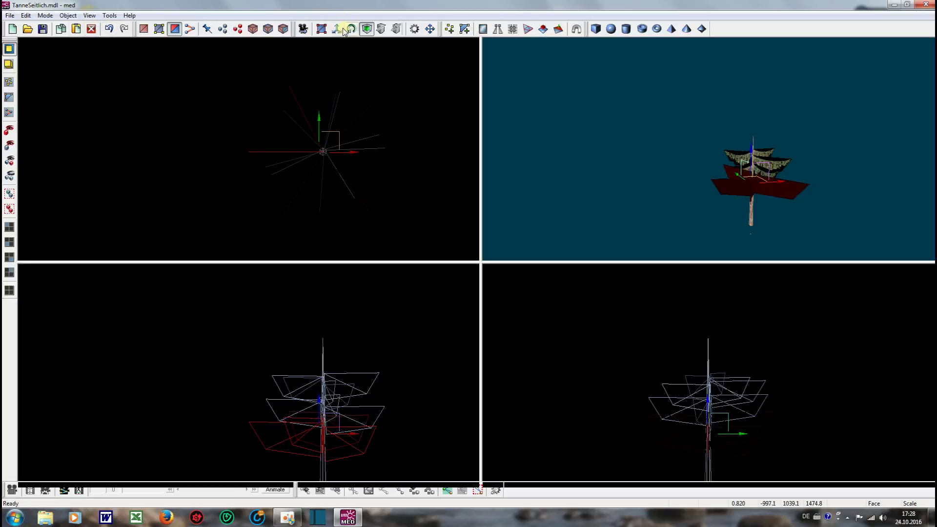
pyautogui.click(336, 29)
pyautogui.moveTo(319, 402); pyautogui.dragTo(321, 342)
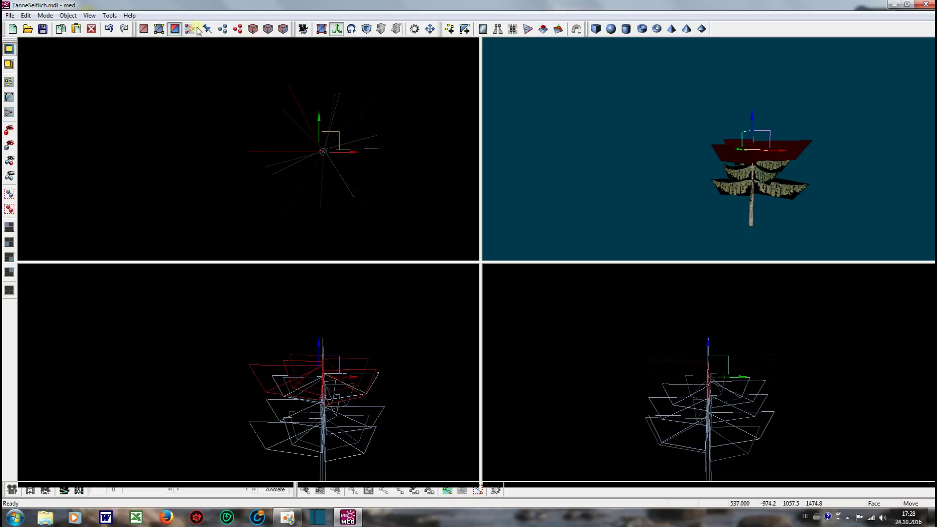
# Rotate the fourth branch ring -107 degrees about the vertical axis and centre it by moving it 58 units along X and 28 along negative Y
pyautogui.click(351, 29)
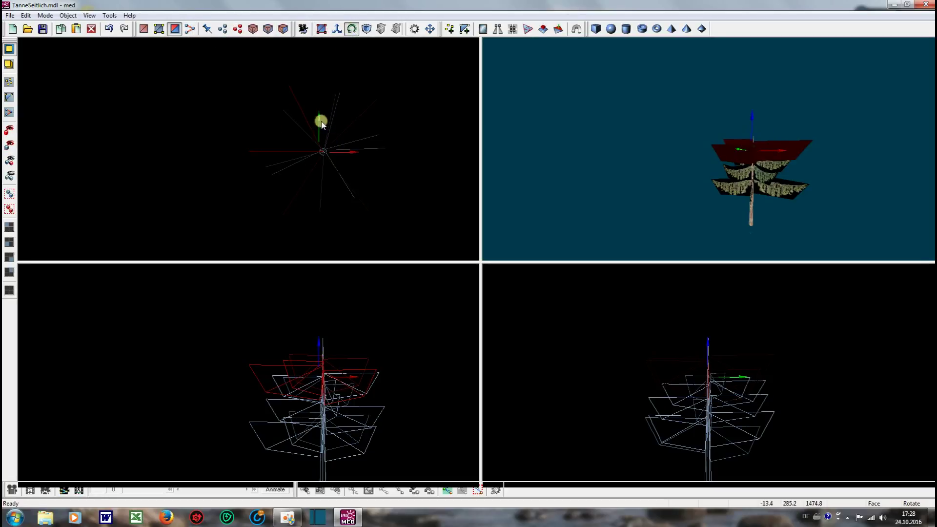
pyautogui.moveTo(318, 343); pyautogui.dragTo(323, 292)
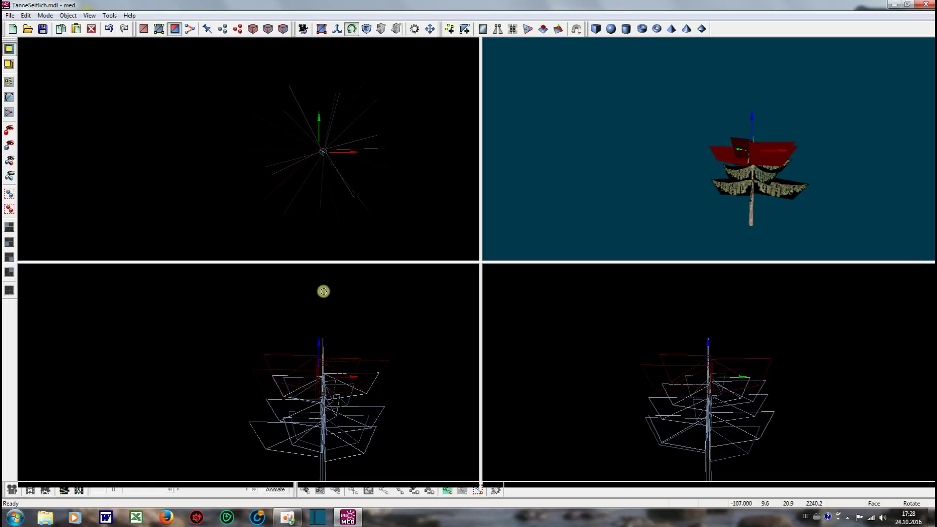
pyautogui.scroll(3, 310, 109)
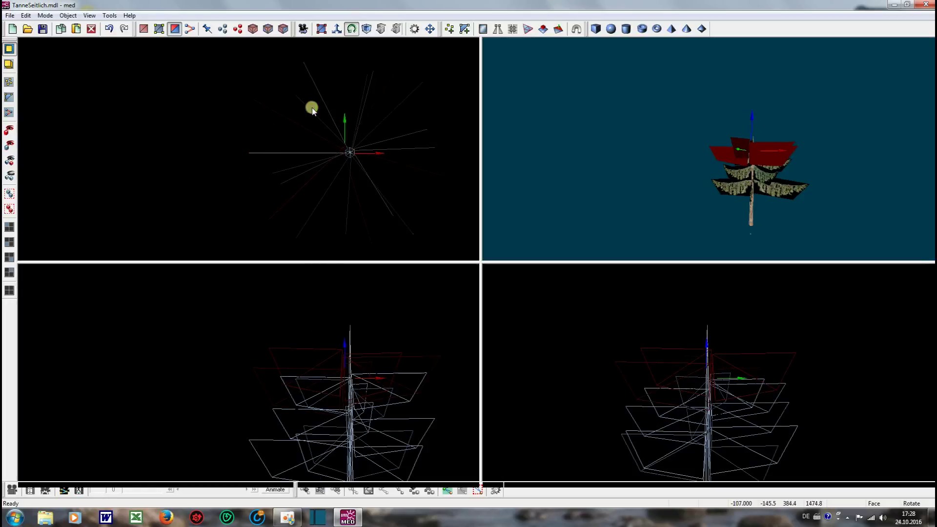
pyautogui.click(336, 29)
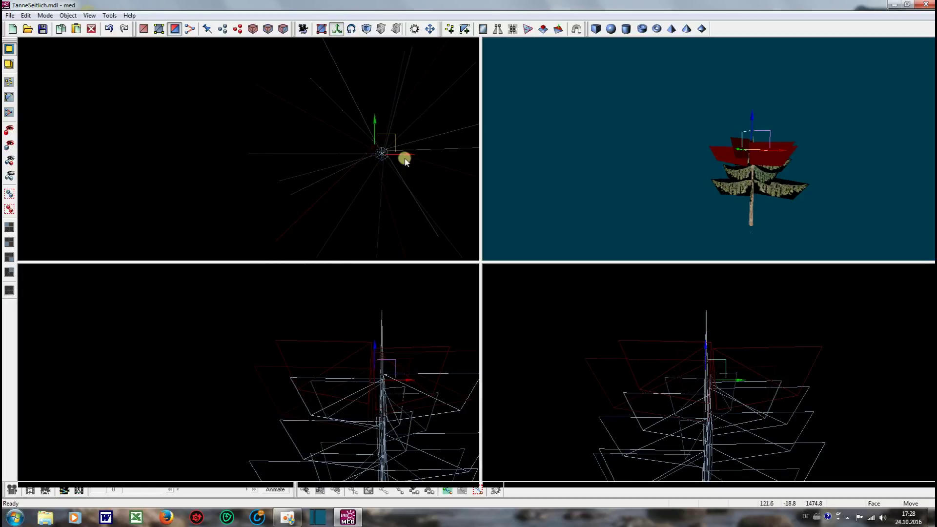
pyautogui.moveTo(408, 155); pyautogui.dragTo(420, 157)
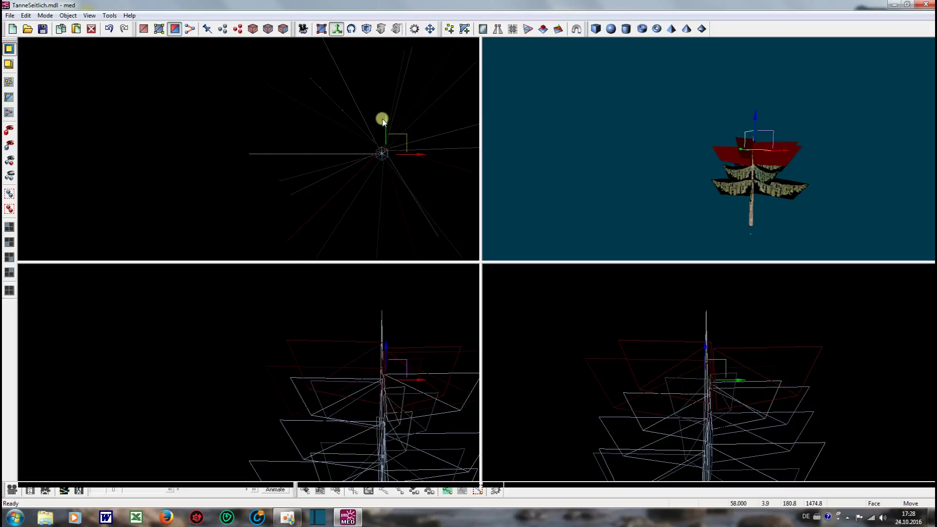
pyautogui.moveTo(385, 119); pyautogui.dragTo(385, 124)
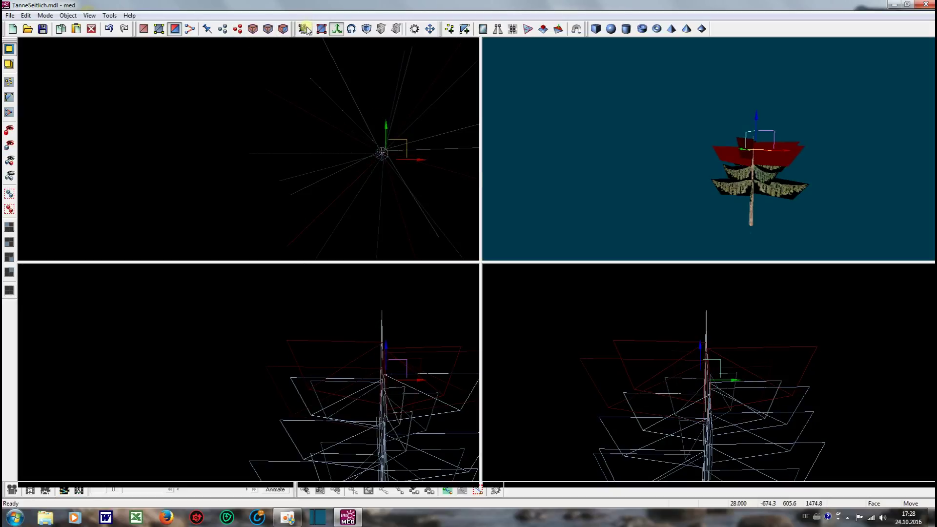
# Scale the fourth branch ring to 0.625, deselect it and check the tree in the 3D view
pyautogui.click(366, 28)
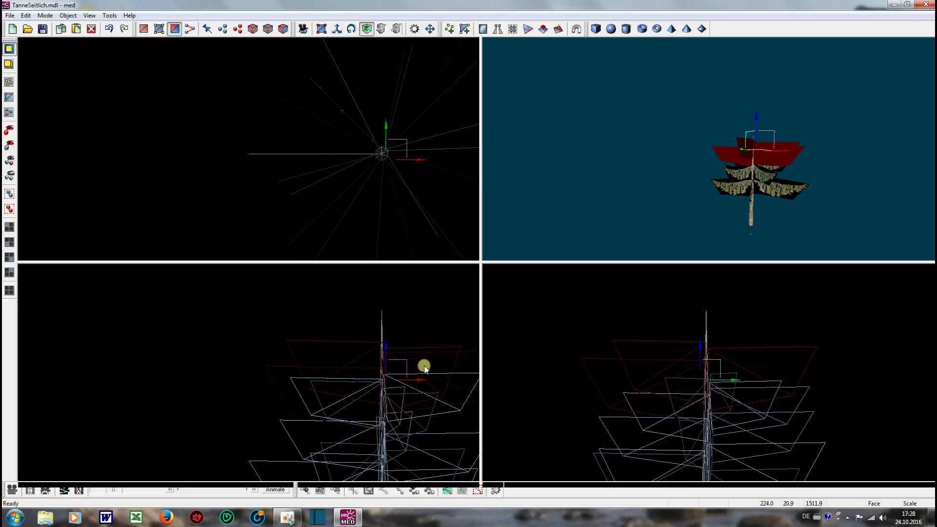
pyautogui.moveTo(424, 367); pyautogui.dragTo(381, 273)
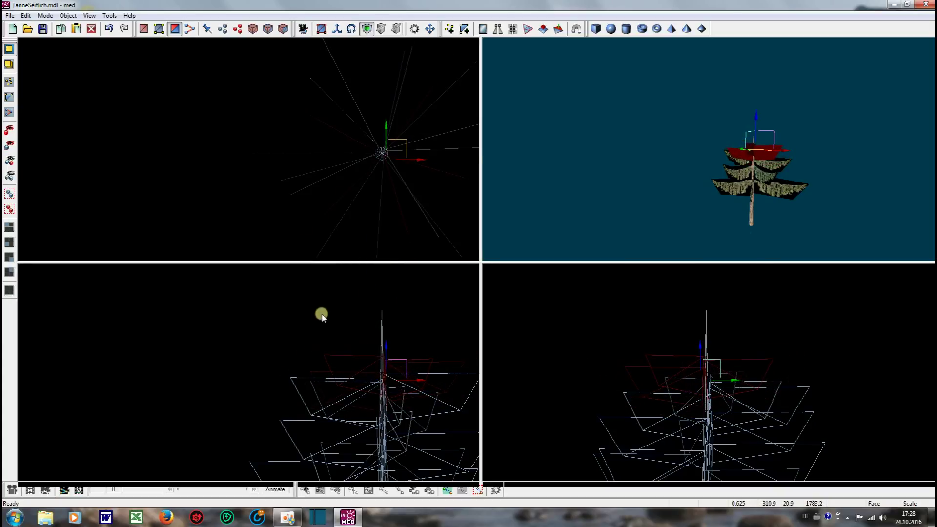
pyautogui.click(322, 314)
pyautogui.scroll(4, 696, 174)
pyautogui.moveTo(689, 180)
pyautogui.mouseDown()
pyautogui.moveTo(717, 178)
pyautogui.moveTo(721, 163)
pyautogui.moveTo(736, 168)
pyautogui.moveTo(744, 196)
pyautogui.moveTo(738, 180)
pyautogui.moveTo(703, 178)
pyautogui.mouseUp()
pyautogui.click(396, 287)
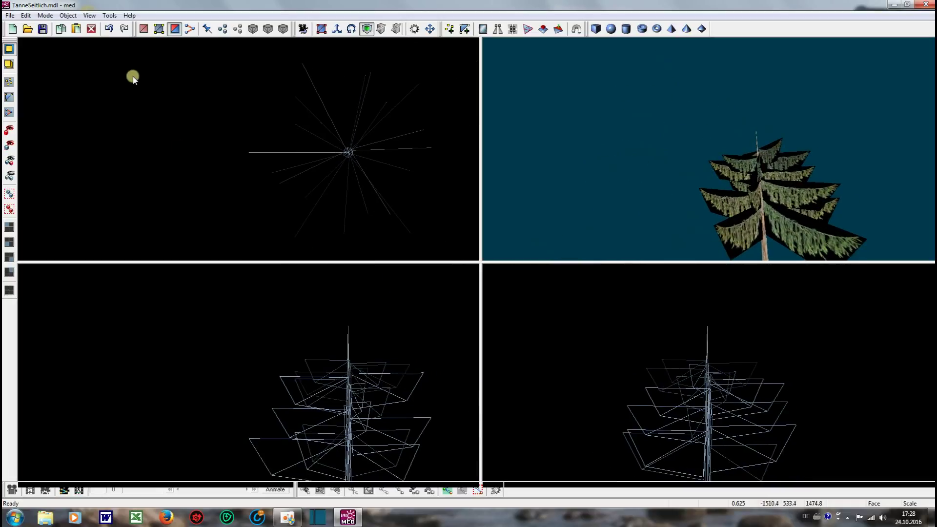
# Paste one more copy of the branch ring and move it 740 units up to the treetop
pyautogui.click(26, 15)
pyautogui.click(41, 63)
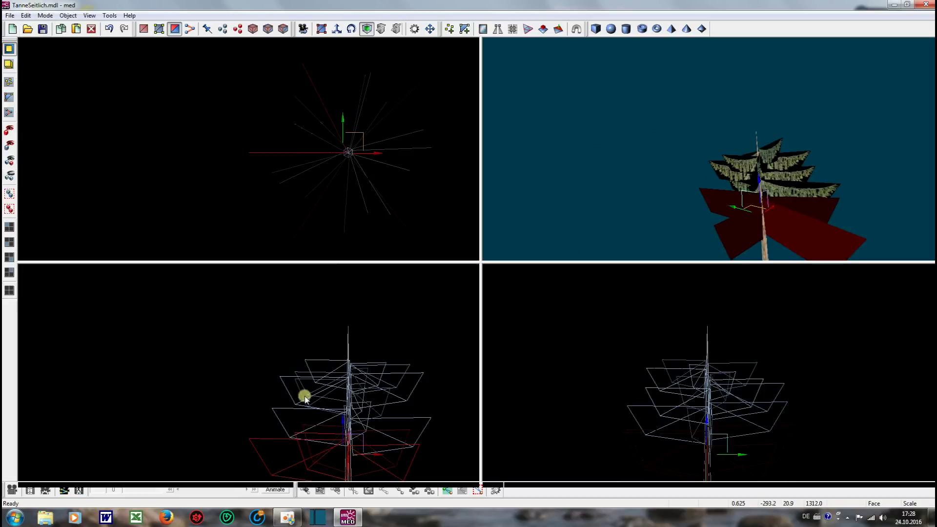
pyautogui.click(337, 29)
pyautogui.moveTo(342, 420); pyautogui.dragTo(340, 315)
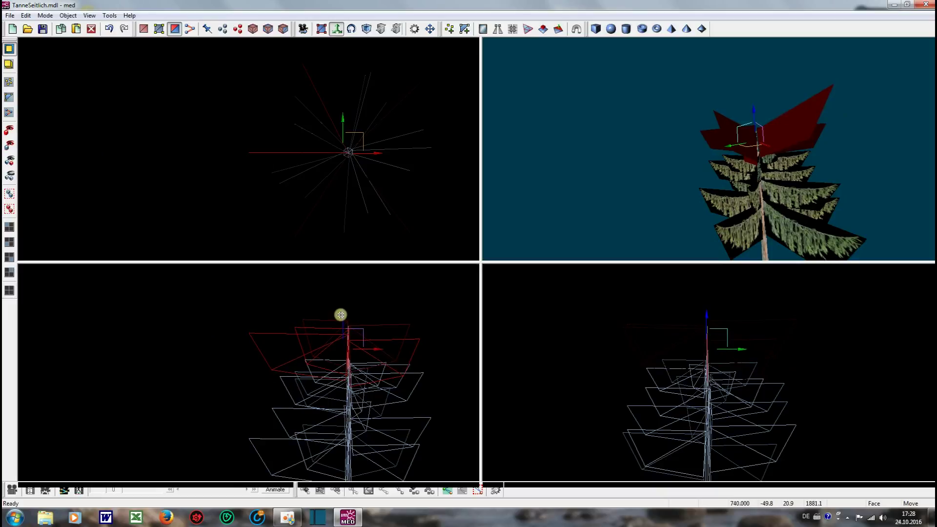
# Rotate the topmost branch ring 142 degrees about the vertical axis and recentre it on the trunk in the top view
pyautogui.click(352, 30)
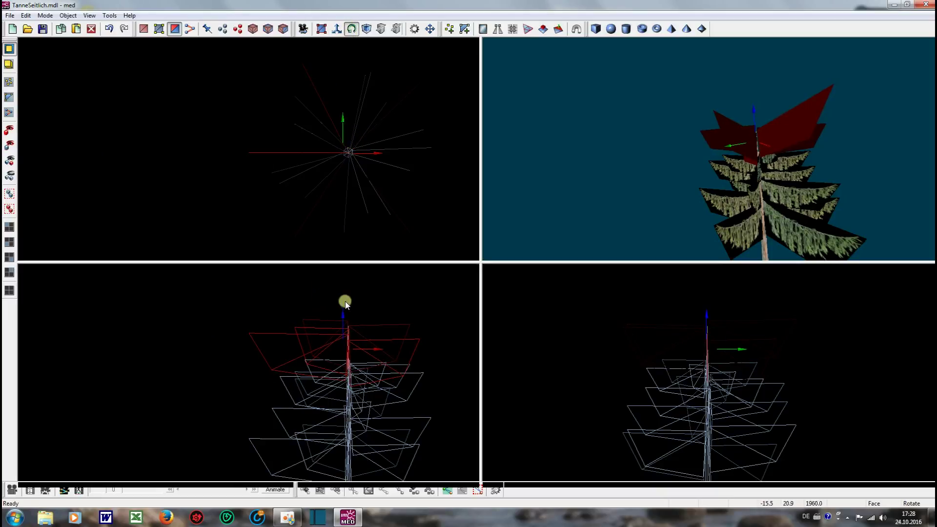
pyautogui.moveTo(343, 315); pyautogui.dragTo(328, 384)
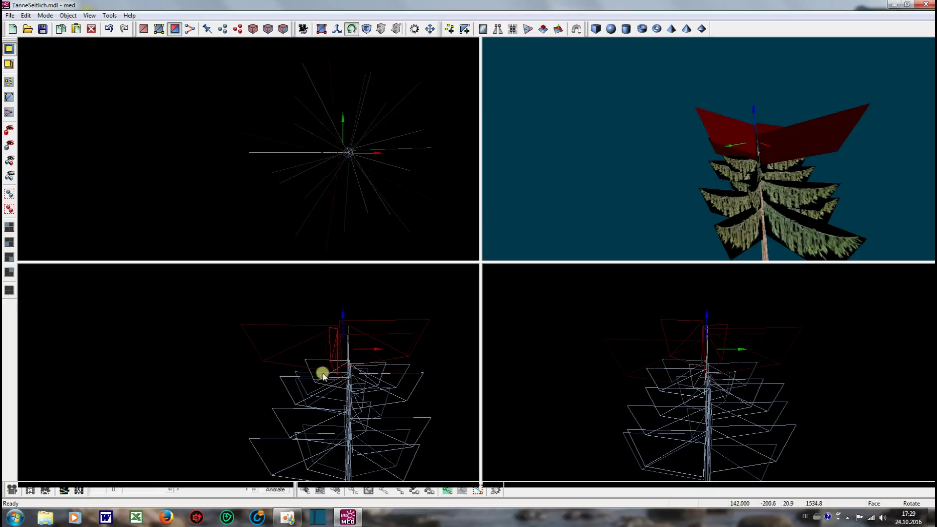
pyautogui.click(337, 29)
pyautogui.click(341, 150)
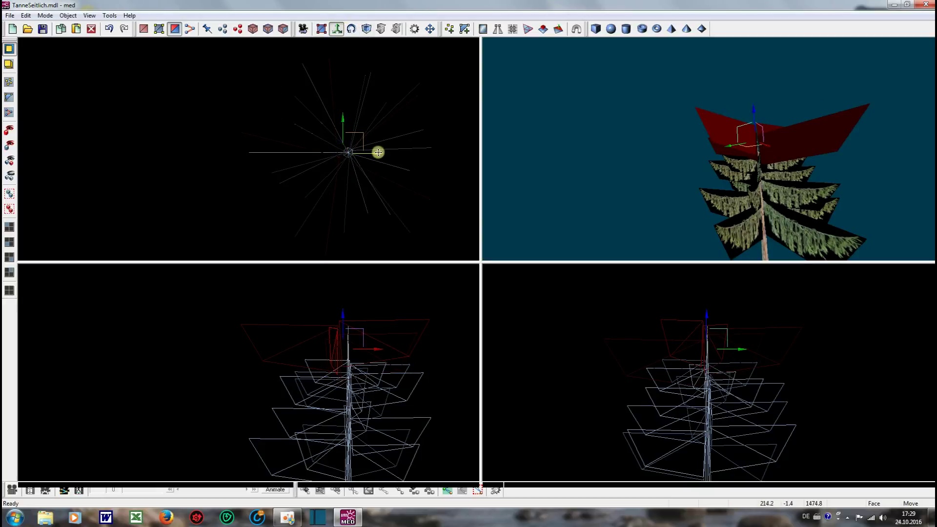
pyautogui.moveTo(379, 152); pyautogui.dragTo(352, 116)
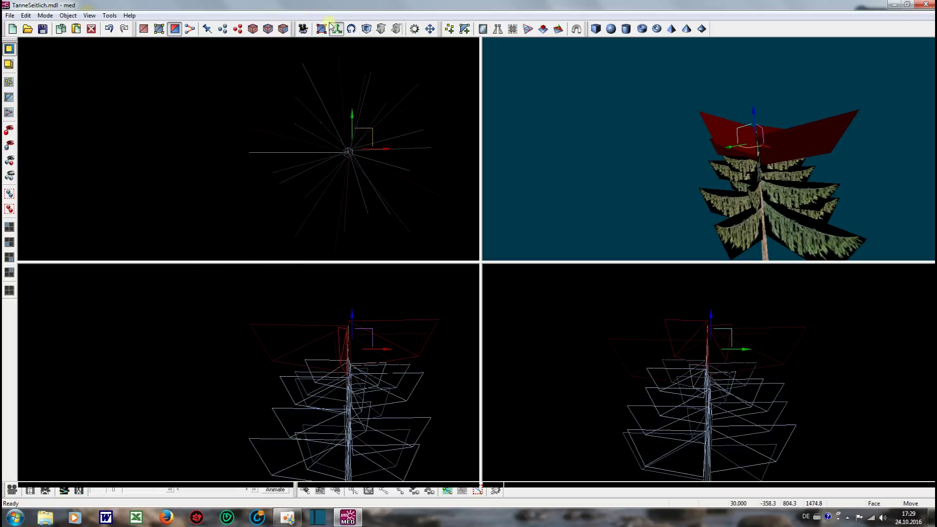
# Scale the topmost branch ring to 0.422
pyautogui.click(366, 29)
pyautogui.moveTo(386, 348); pyautogui.dragTo(345, 197)
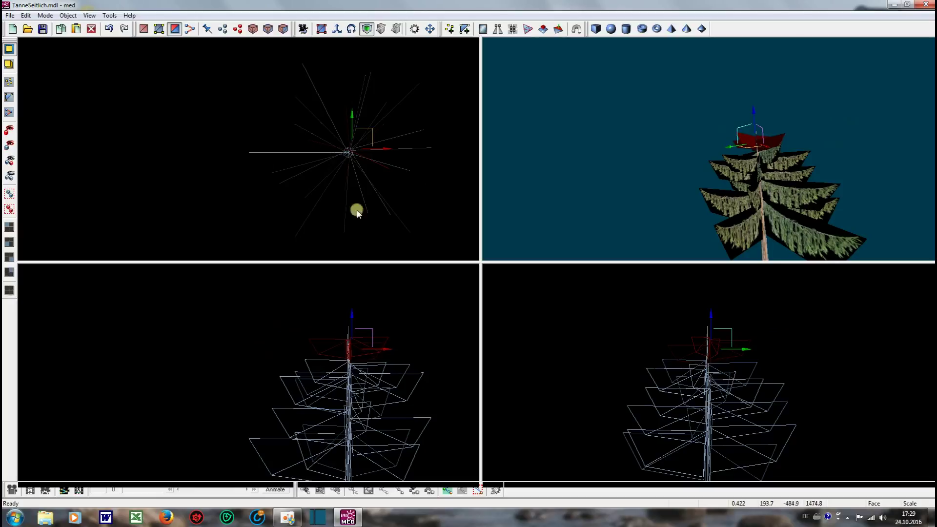
# Deselect the topmost branch ring, check the whole tree in the 3D view and open the model in the engine preview
pyautogui.click(559, 210)
pyautogui.moveTo(581, 211); pyautogui.dragTo(626, 174)
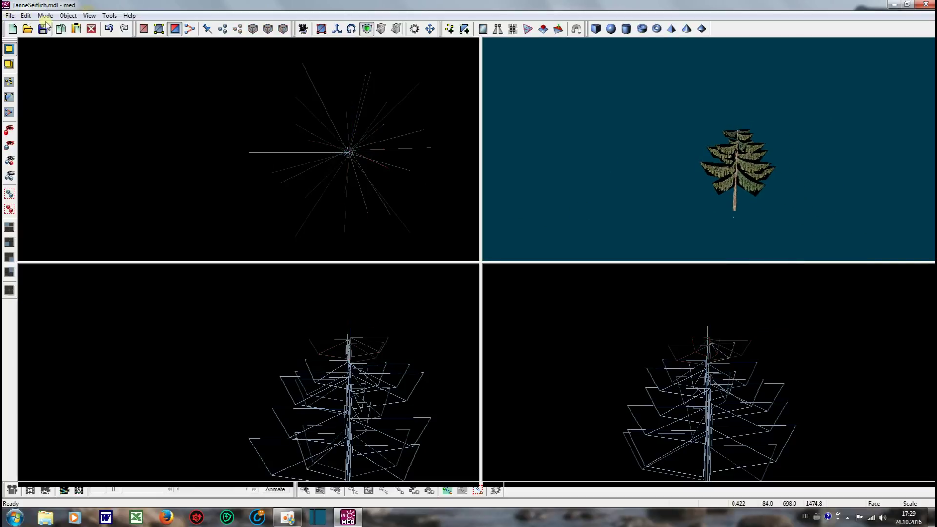
pyautogui.click(9, 15)
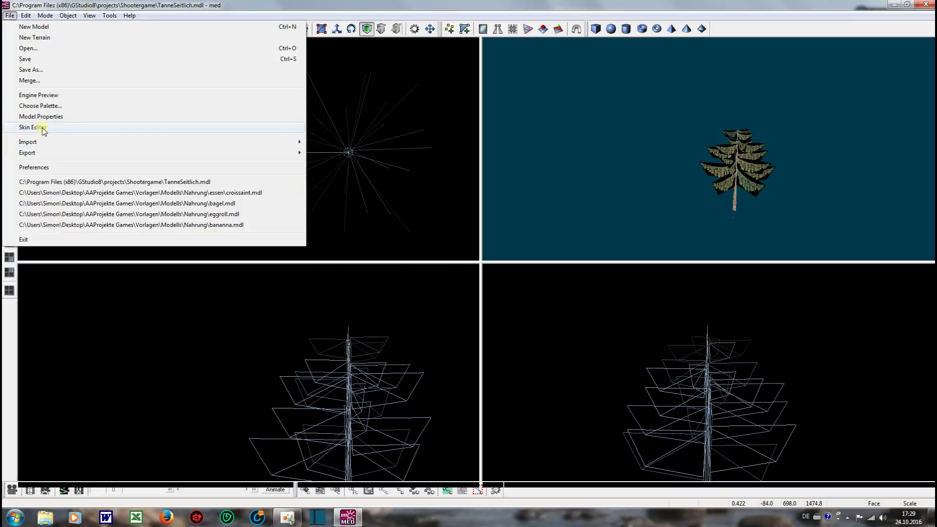
pyautogui.click(45, 96)
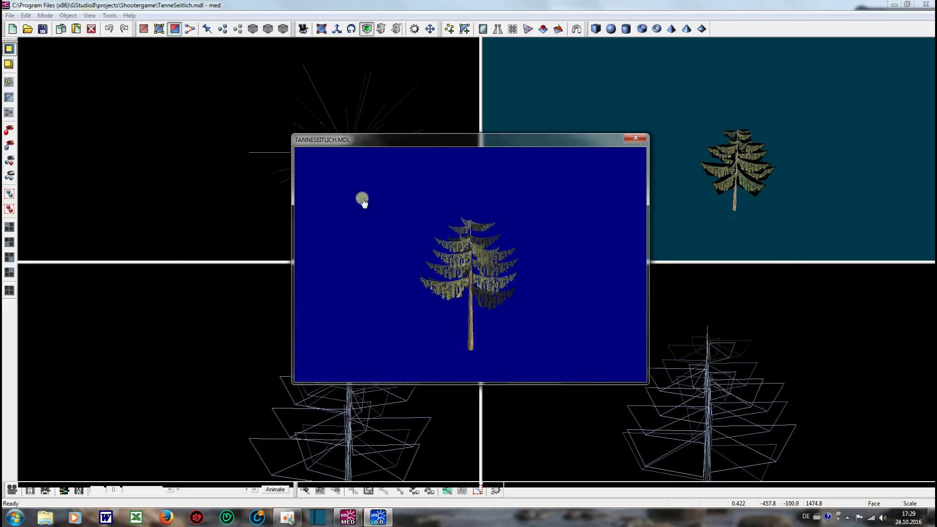
# Examine the fir's branch rings, textures and trunk from several angles and distances in the engine preview
pyautogui.scroll(6, 458, 266)
pyautogui.scroll(-5, 463, 288)
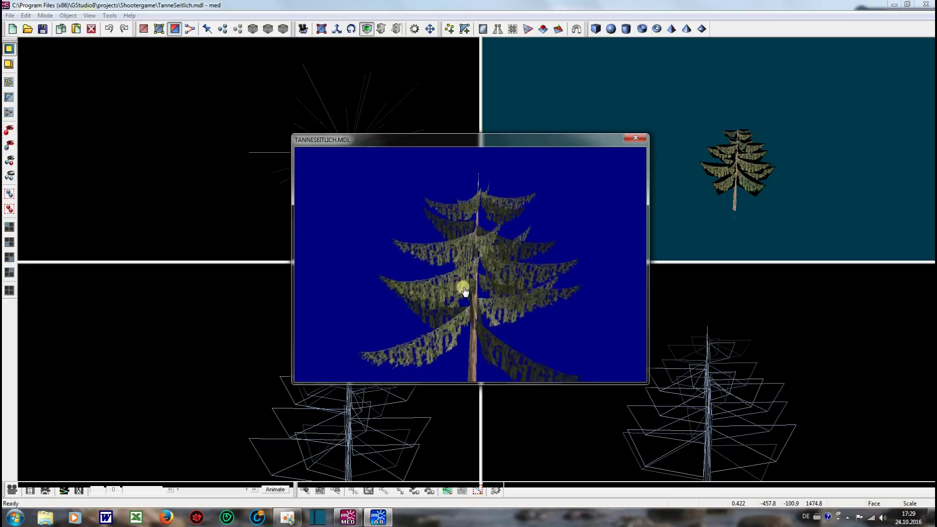
pyautogui.moveTo(491, 288); pyautogui.dragTo(481, 268)
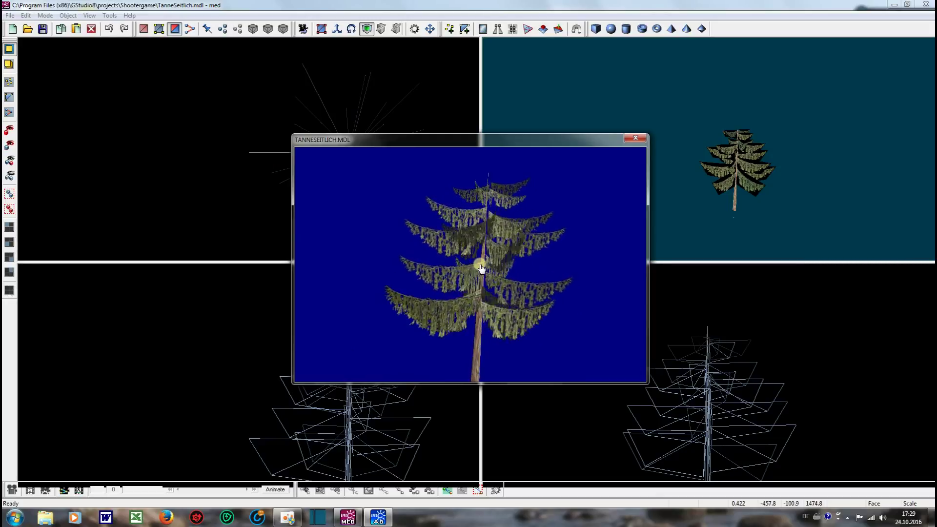
pyautogui.moveTo(506, 277); pyautogui.dragTo(515, 278, button='right')
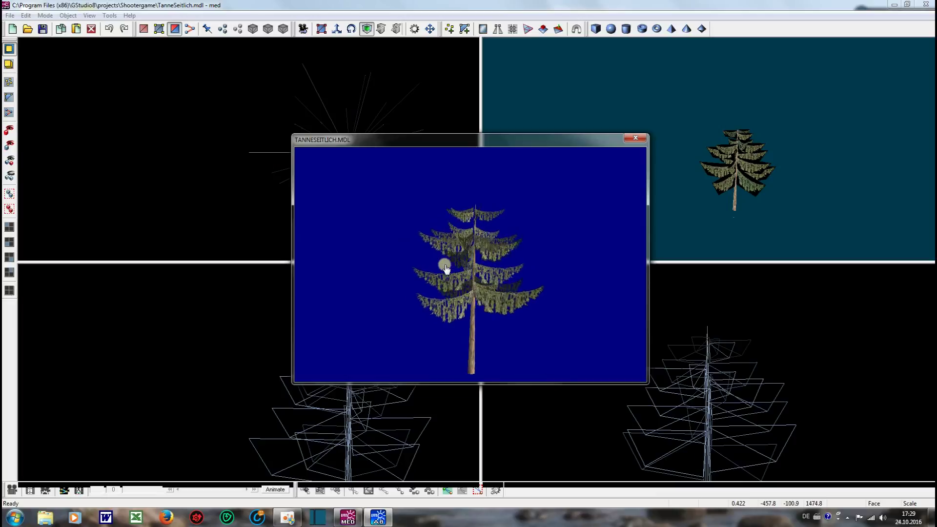
pyautogui.scroll(3, 445, 268)
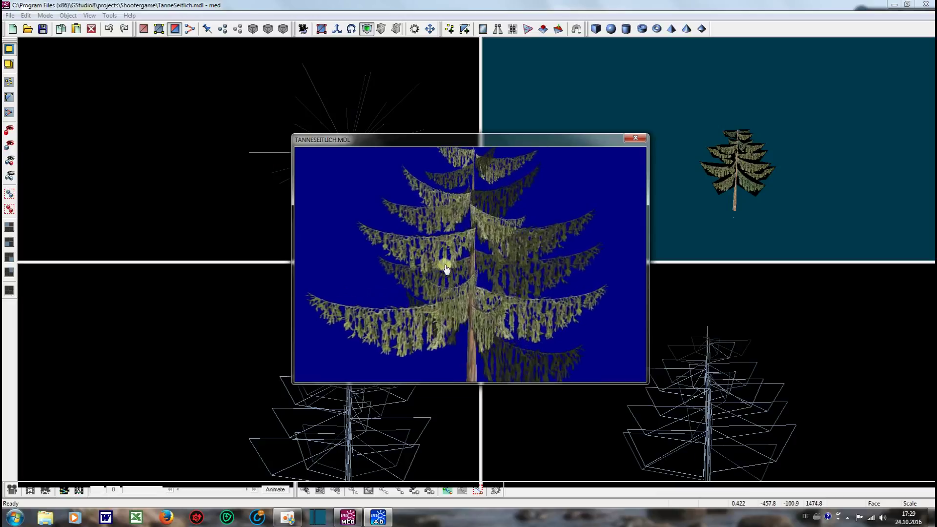
pyautogui.scroll(5, 446, 268)
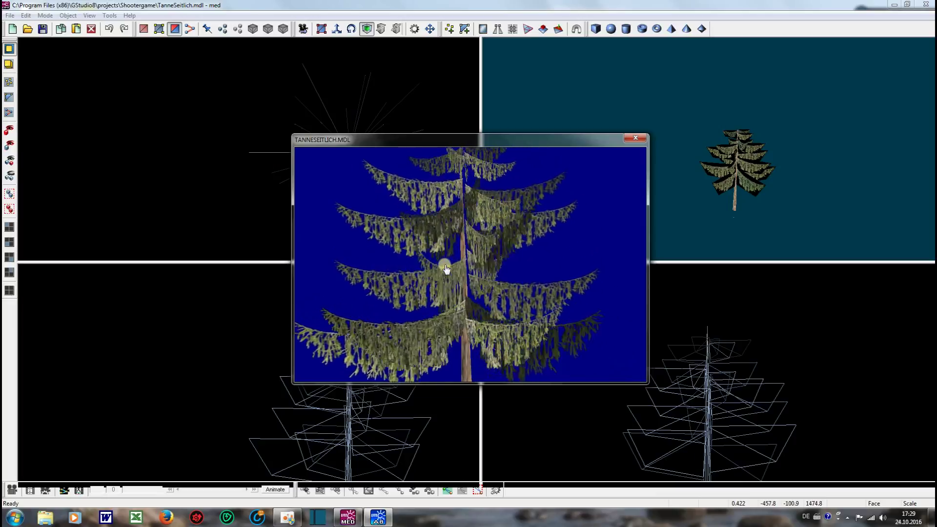
pyautogui.scroll(5, 445, 268)
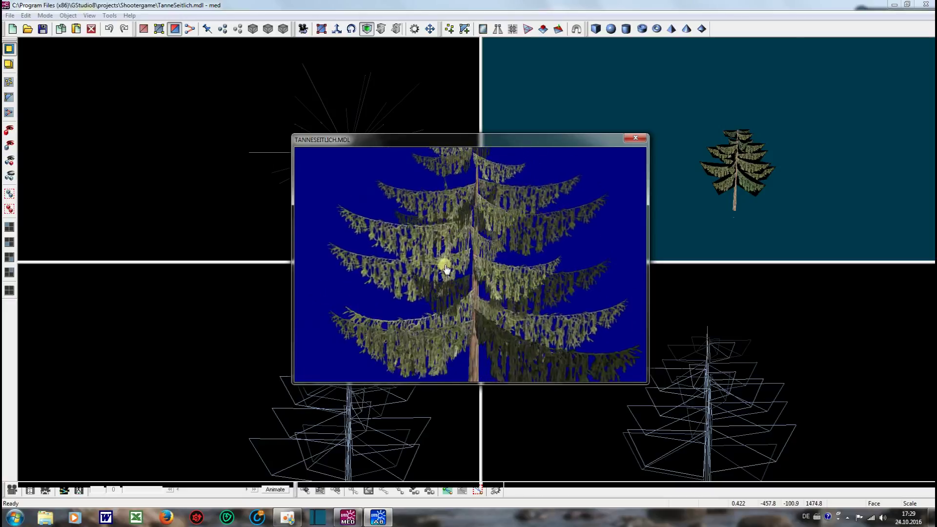